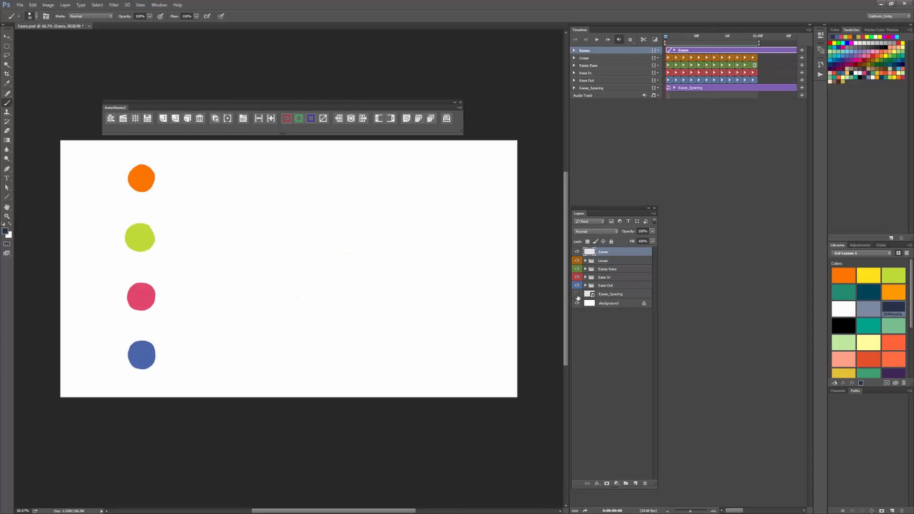
Step: Show the Eases_Spacing guide layer and play back the orange Linear ball against its evenly spaced marks
{"action": "left_click", "coordinate": [578, 294]}
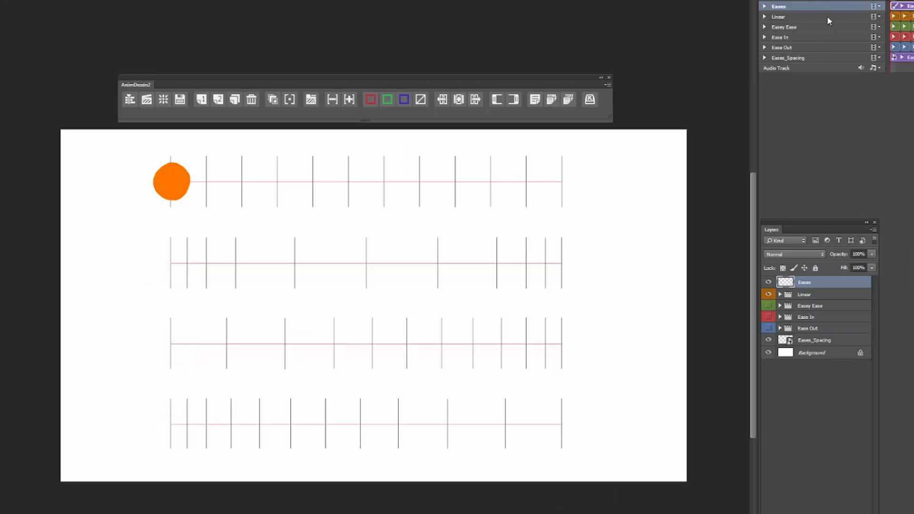
{"action": "key", "text": "space"}
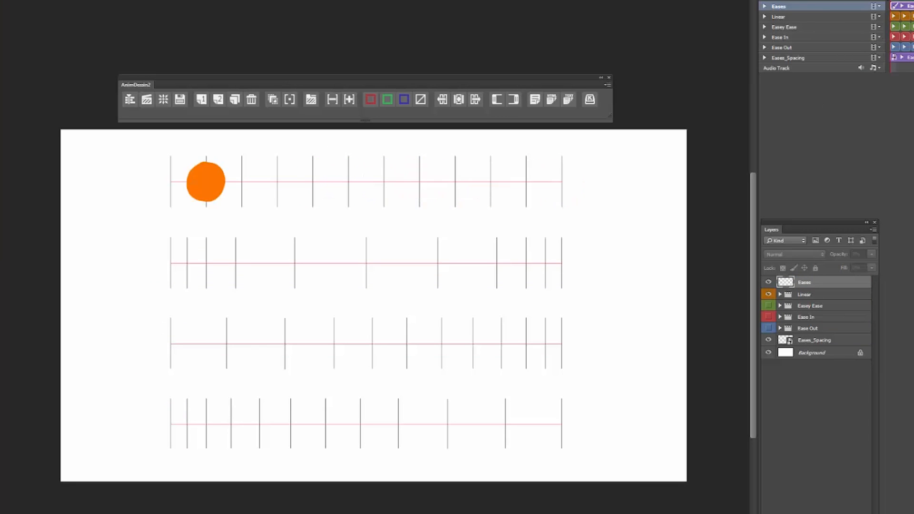
{"action": "key", "text": "space"}
Step: Hand-letter the label "Linear" on the Eases layer beside the evenly spaced first row, and preview its motion
{"action": "left_click_drag", "start_coordinate": [578, 169], "coordinate": [590, 185]}
{"action": "left_click_drag", "start_coordinate": [593, 181], "coordinate": [594, 187]}
{"action": "left_click_drag", "start_coordinate": [598, 178], "coordinate": [605, 188]}
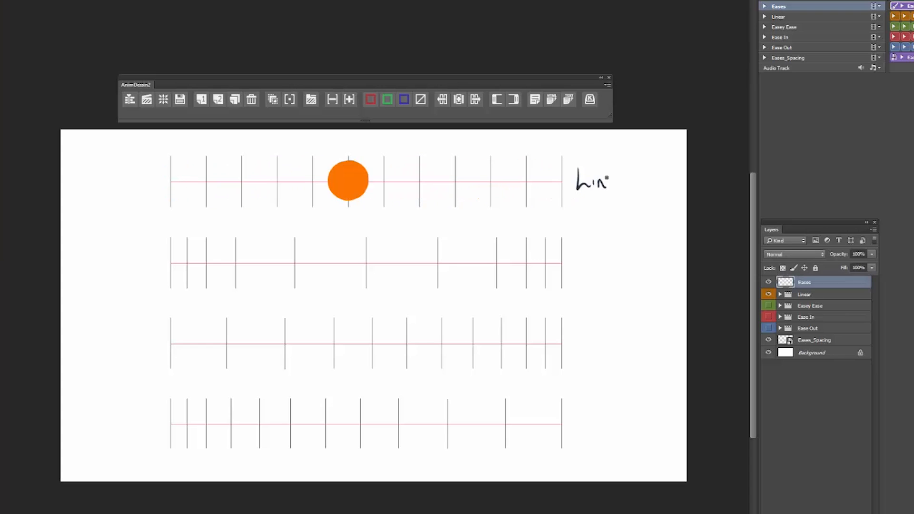
{"action": "key", "text": "space"}
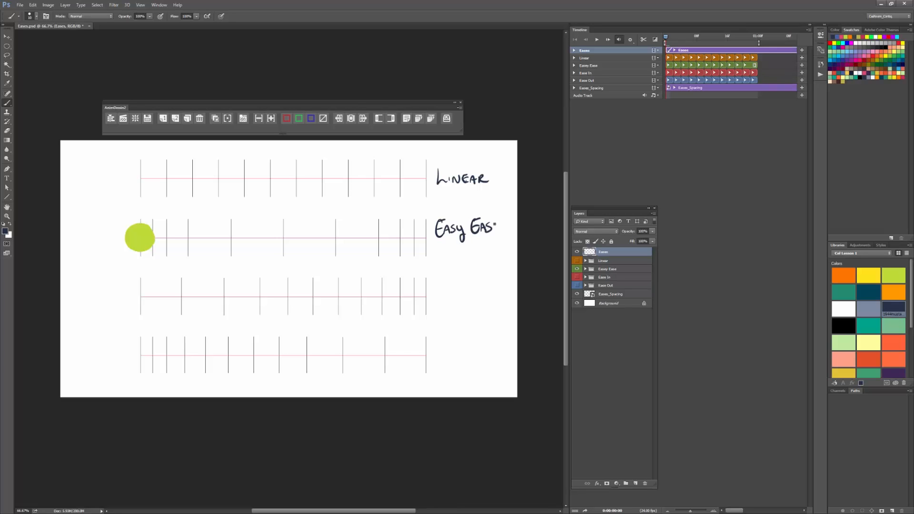
Step: Play back the green Easy Ease ball and the blue Ease Out ball against their spacing rows
{"action": "left_click", "coordinate": [597, 40]}
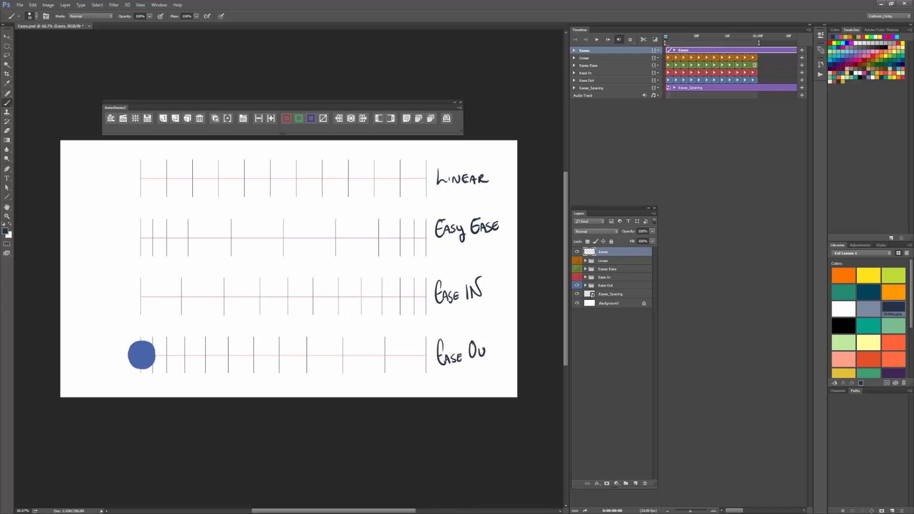
{"action": "left_click", "coordinate": [597, 40]}
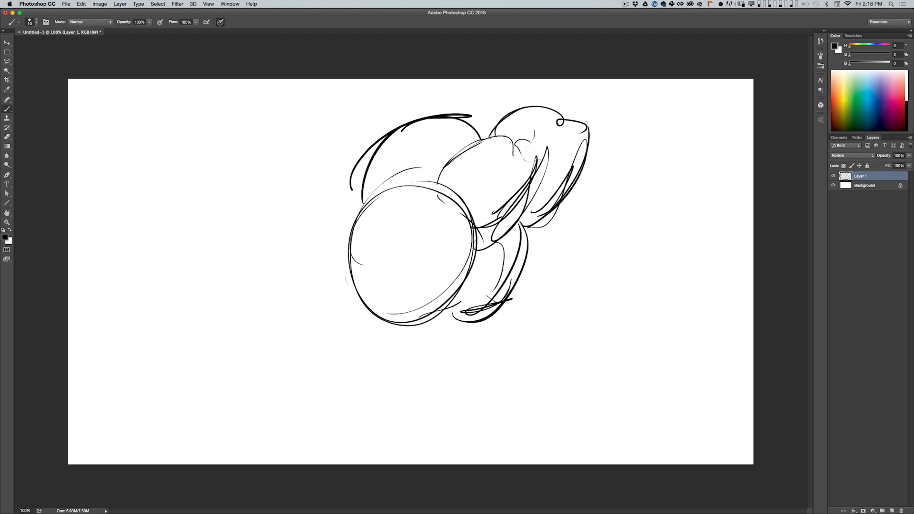
Step: Sketch the bee's face details and rough in its two large wings with loose overlapping brush strokes
{"action": "left_click_drag", "start_coordinate": [362, 246], "coordinate": [359, 255]}
{"action": "left_click_drag", "start_coordinate": [457, 193], "coordinate": [460, 199]}
{"action": "left_click_drag", "start_coordinate": [460, 190], "coordinate": [404, 163]}
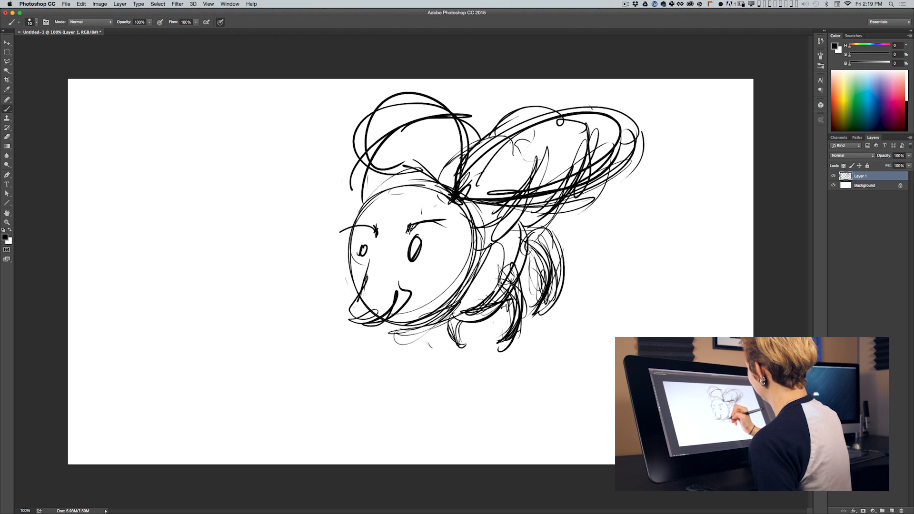
{"action": "left_click_drag", "start_coordinate": [403, 323], "coordinate": [439, 325]}
{"action": "mouse_move", "coordinate": [457, 194]}
{"action": "left_mouse_down"}
{"action": "mouse_move", "coordinate": [500, 144]}
{"action": "mouse_move", "coordinate": [486, 141]}
{"action": "mouse_move", "coordinate": [619, 107]}
{"action": "mouse_move", "coordinate": [644, 176]}
{"action": "mouse_move", "coordinate": [547, 214]}
{"action": "mouse_move", "coordinate": [464, 210]}
{"action": "mouse_move", "coordinate": [524, 212]}
{"action": "mouse_move", "coordinate": [648, 121]}
{"action": "mouse_move", "coordinate": [465, 168]}
{"action": "left_mouse_up"}
{"action": "left_click_drag", "start_coordinate": [601, 112], "coordinate": [594, 213]}
{"action": "mouse_move", "coordinate": [463, 177]}
{"action": "left_mouse_down"}
{"action": "mouse_move", "coordinate": [442, 116]}
{"action": "mouse_move", "coordinate": [351, 186]}
{"action": "left_mouse_up"}
{"action": "mouse_move", "coordinate": [357, 129]}
{"action": "left_mouse_down"}
{"action": "mouse_move", "coordinate": [386, 175]}
{"action": "mouse_move", "coordinate": [473, 189]}
{"action": "left_mouse_up"}
{"action": "left_click_drag", "start_coordinate": [457, 110], "coordinate": [336, 169]}
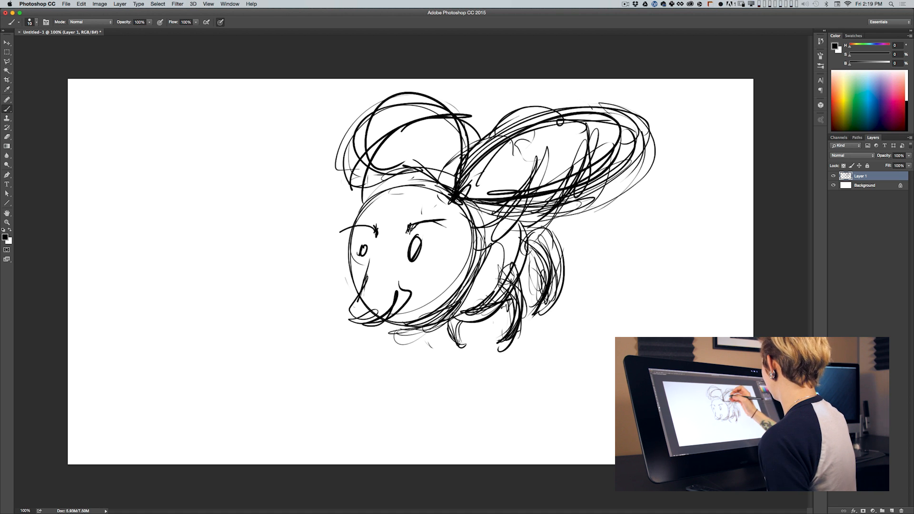
Step: Build up the bee's rear body and curved legs with loose brush strokes, adding short strokes behind the body
{"action": "mouse_move", "coordinate": [541, 229]}
{"action": "left_mouse_down"}
{"action": "mouse_move", "coordinate": [522, 251]}
{"action": "mouse_move", "coordinate": [552, 272]}
{"action": "left_mouse_up"}
{"action": "left_click_drag", "start_coordinate": [522, 318], "coordinate": [546, 293]}
{"action": "left_click_drag", "start_coordinate": [538, 226], "coordinate": [565, 262]}
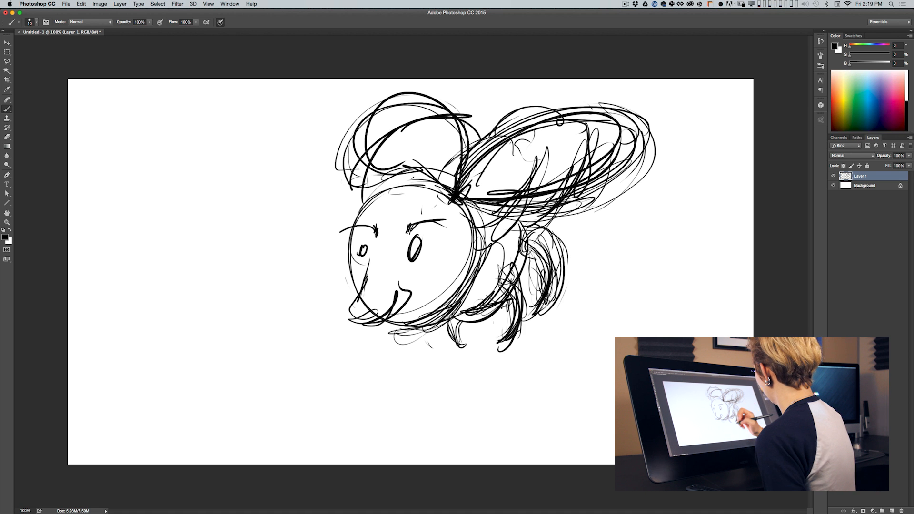
{"action": "left_click_drag", "start_coordinate": [450, 324], "coordinate": [464, 344]}
{"action": "left_click_drag", "start_coordinate": [517, 308], "coordinate": [499, 349]}
{"action": "mouse_move", "coordinate": [513, 261]}
{"action": "left_mouse_down"}
{"action": "mouse_move", "coordinate": [495, 299]}
{"action": "mouse_move", "coordinate": [520, 314]}
{"action": "left_mouse_up"}
{"action": "left_click_drag", "start_coordinate": [534, 224], "coordinate": [520, 267]}
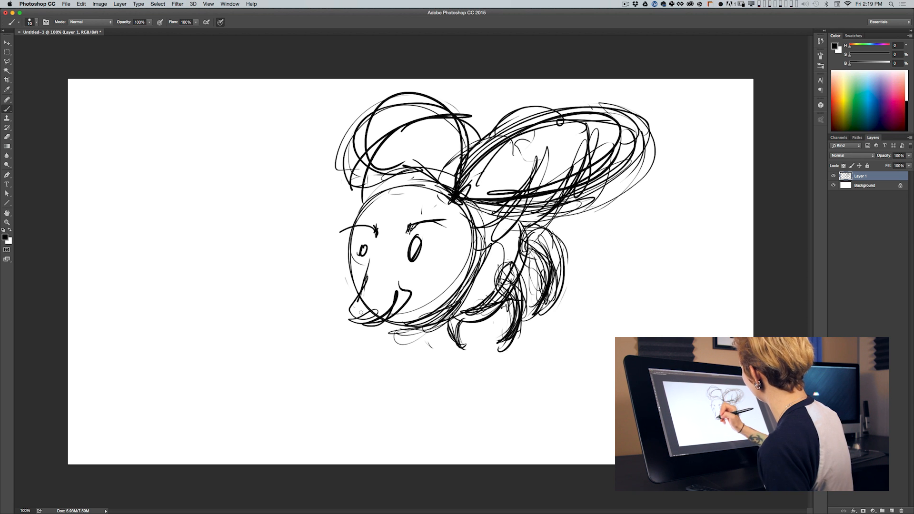
{"action": "left_click_drag", "start_coordinate": [620, 200], "coordinate": [656, 201]}
{"action": "left_click_drag", "start_coordinate": [650, 230], "coordinate": [677, 233]}
{"action": "left_click_drag", "start_coordinate": [552, 226], "coordinate": [659, 245]}
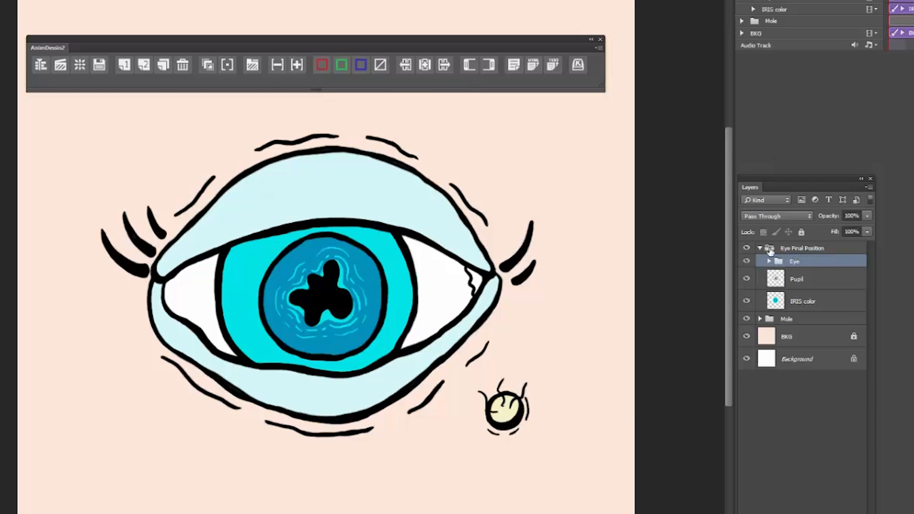
Step: Expand the Eye group and hide its eyelid colour layer, the Pupil layer and the IRIS color layer
{"action": "left_click", "coordinate": [768, 261]}
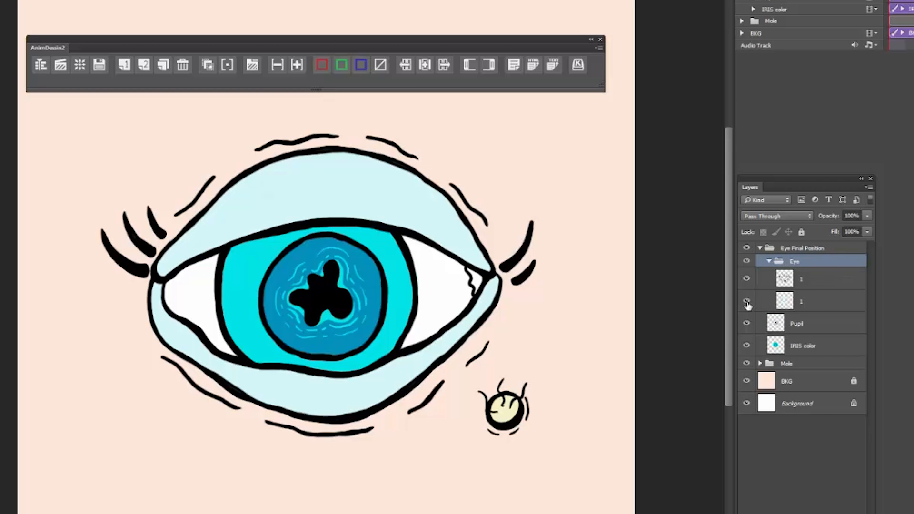
{"action": "left_click", "coordinate": [746, 300]}
{"action": "left_click", "coordinate": [746, 325]}
{"action": "left_click", "coordinate": [746, 345]}
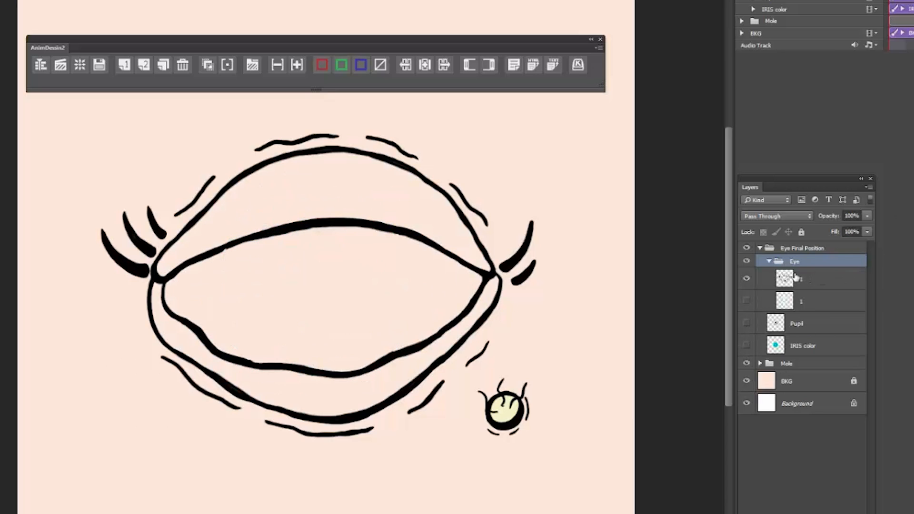
Step: Isolate the eyelid colour, Pupil and IRIS color layers one after another to examine what each contains
{"action": "left_click", "coordinate": [746, 278]}
{"action": "left_click", "coordinate": [746, 300]}
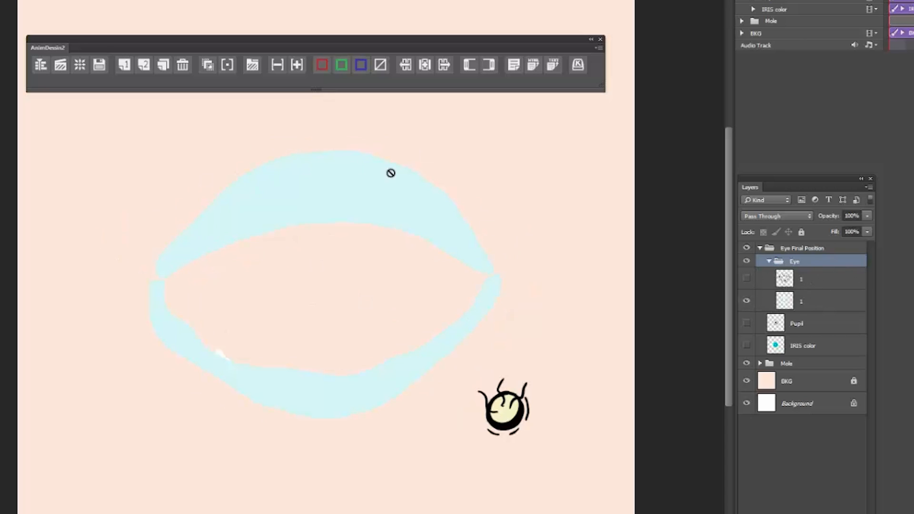
{"action": "left_click", "coordinate": [746, 300]}
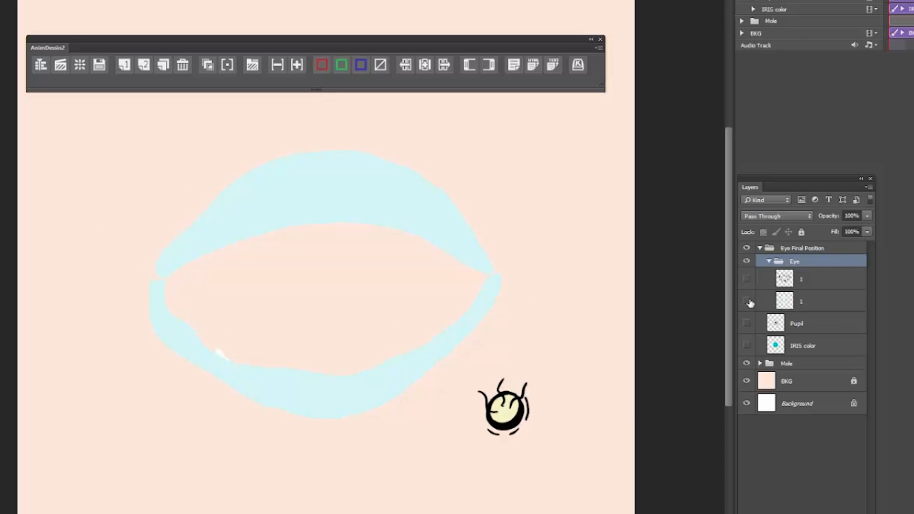
{"action": "left_click", "coordinate": [746, 325]}
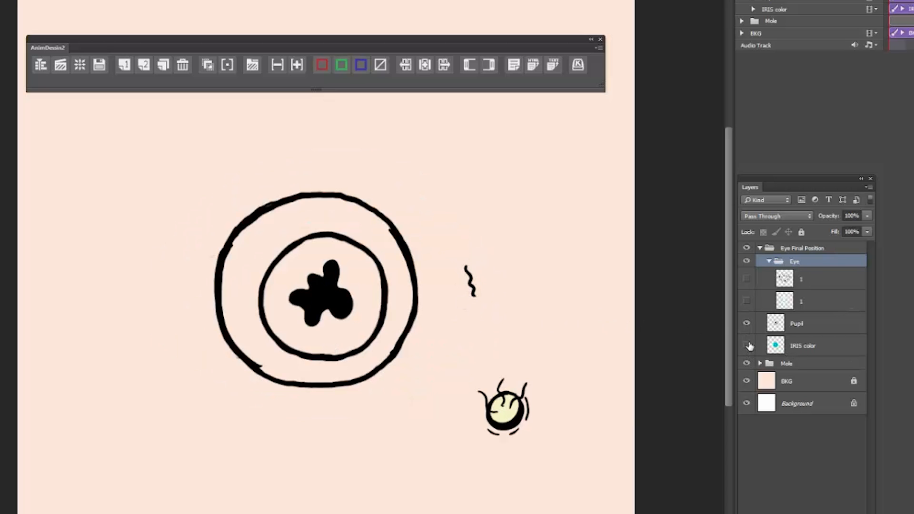
{"action": "left_click", "coordinate": [747, 325]}
{"action": "left_click", "coordinate": [746, 346]}
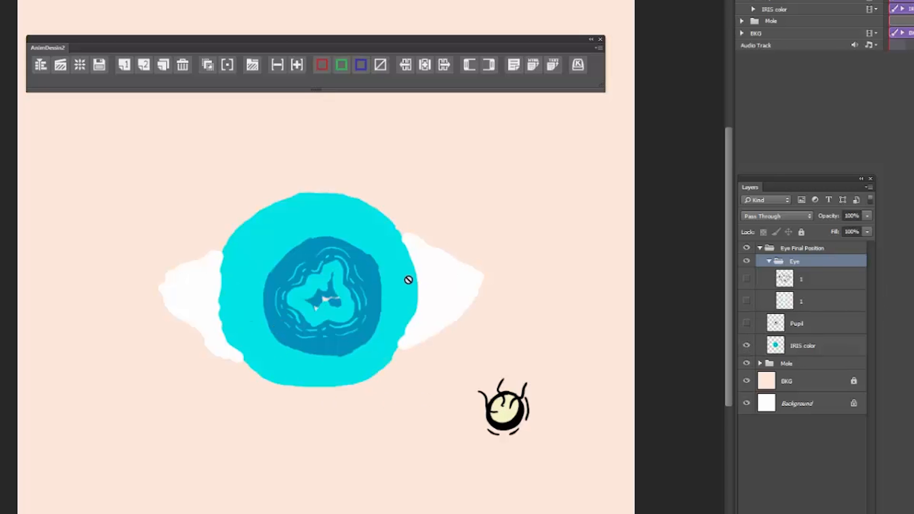
Step: Show the Pupil layer and both layers of the Eye group again to view the complete eye
{"action": "left_click", "coordinate": [746, 324]}
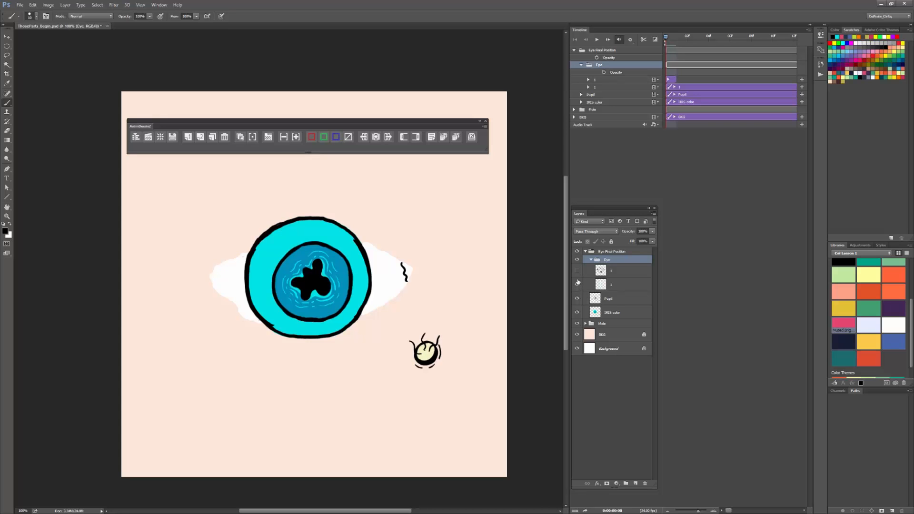
{"action": "left_click", "coordinate": [577, 283]}
{"action": "left_click", "coordinate": [577, 270]}
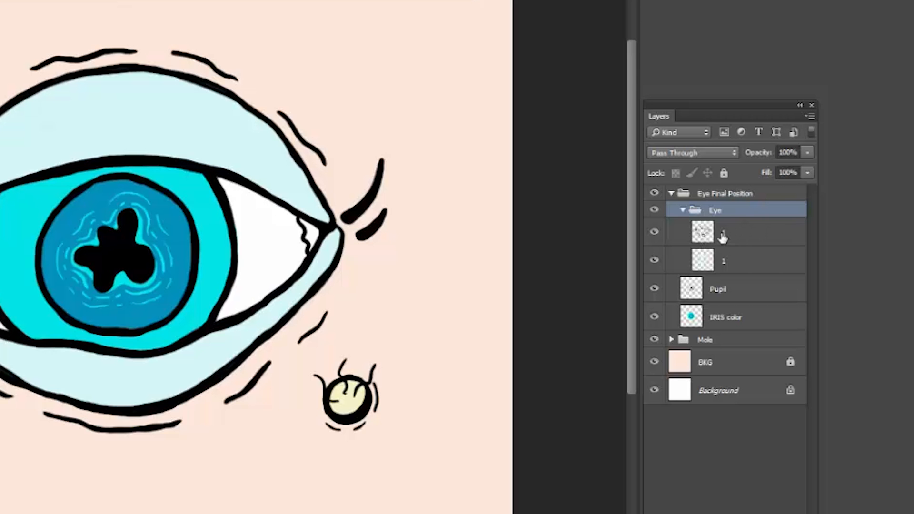
Step: Select the outline layer in the Eye group and hide the eyelid colour, Pupil and IRIS color layers
{"action": "left_click", "coordinate": [613, 272]}
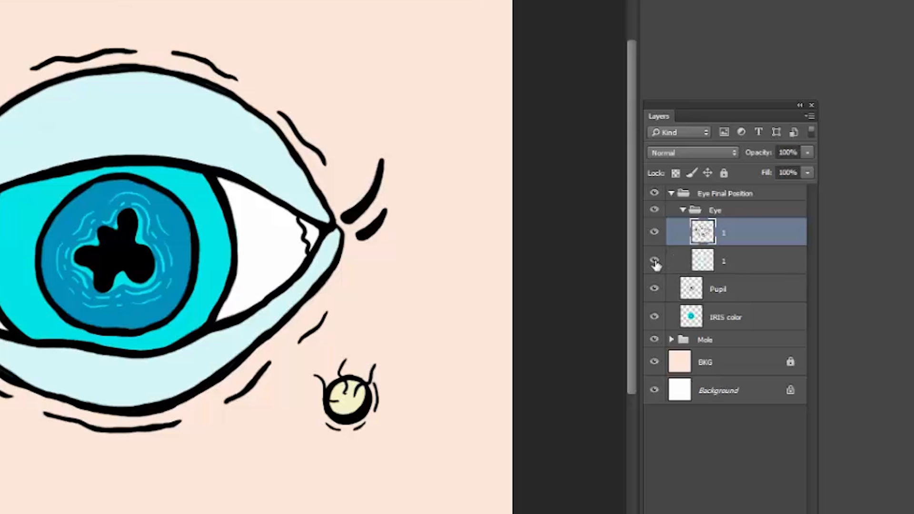
{"action": "left_click", "coordinate": [654, 261]}
{"action": "left_click", "coordinate": [654, 290]}
{"action": "left_click", "coordinate": [653, 317]}
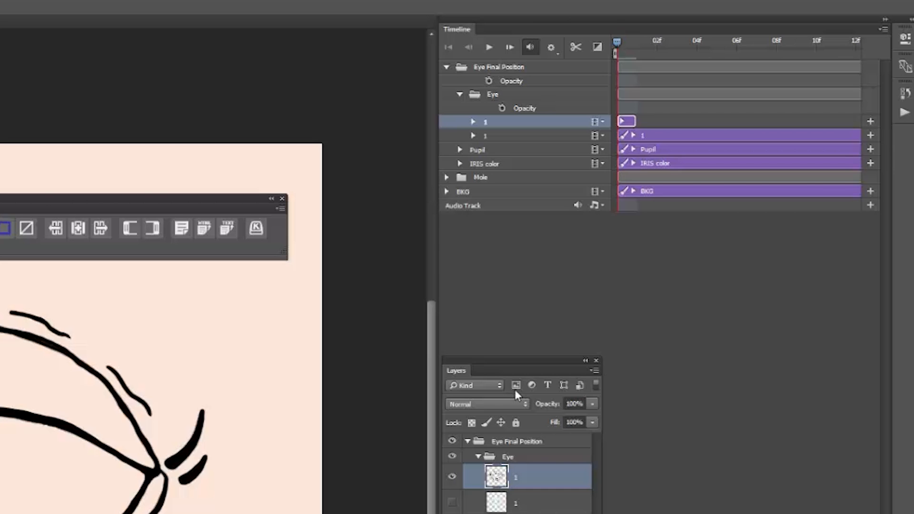
Step: Duplicate the one-frame eye outline clip in the timeline as the second animation frame
{"action": "mouse_move", "coordinate": [635, 125]}
{"action": "left_mouse_down"}
{"action": "mouse_move", "coordinate": [828, 126]}
{"action": "mouse_move", "coordinate": [635, 124]}
{"action": "left_mouse_up"}
{"action": "mouse_move", "coordinate": [633, 120]}
{"action": "left_mouse_down"}
{"action": "mouse_move", "coordinate": [815, 123]}
{"action": "mouse_move", "coordinate": [640, 126]}
{"action": "left_mouse_up"}
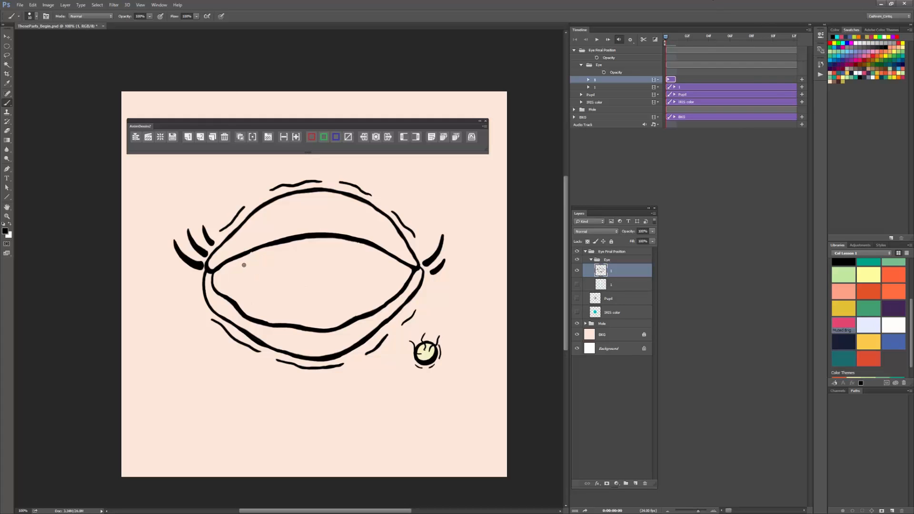
{"action": "left_click", "coordinate": [670, 80]}
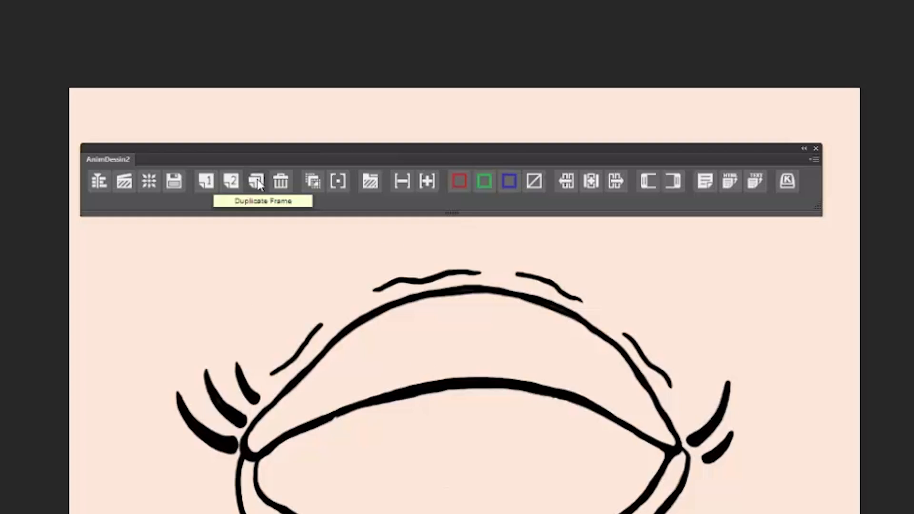
{"action": "left_click", "coordinate": [213, 136]}
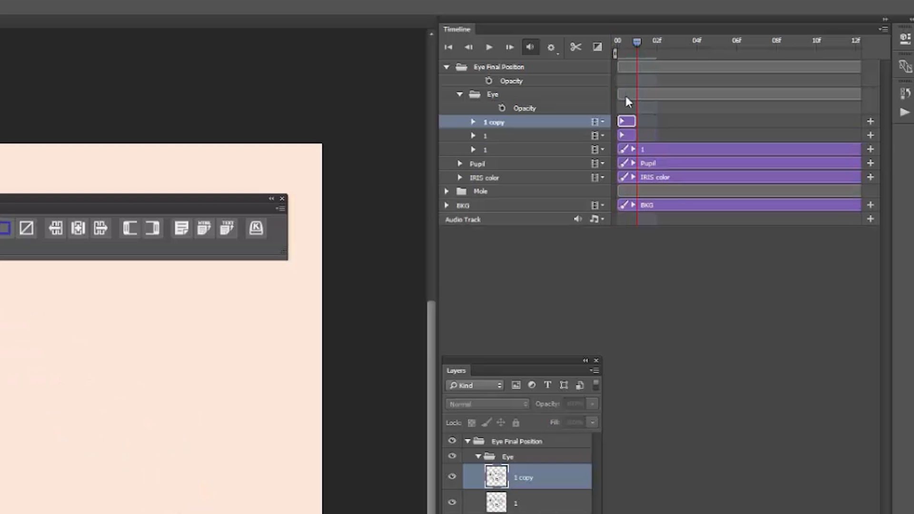
{"action": "left_click_drag", "start_coordinate": [626, 121], "coordinate": [653, 136]}
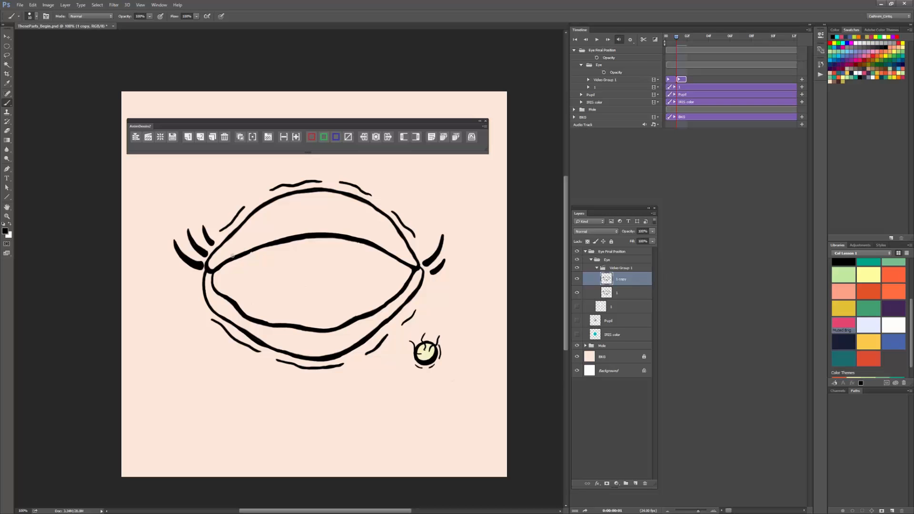
Step: Erase the upper and lower lid edges of the eye opening on the duplicated frame, keeping the outer contour and lashes
{"action": "key", "text": "e"}
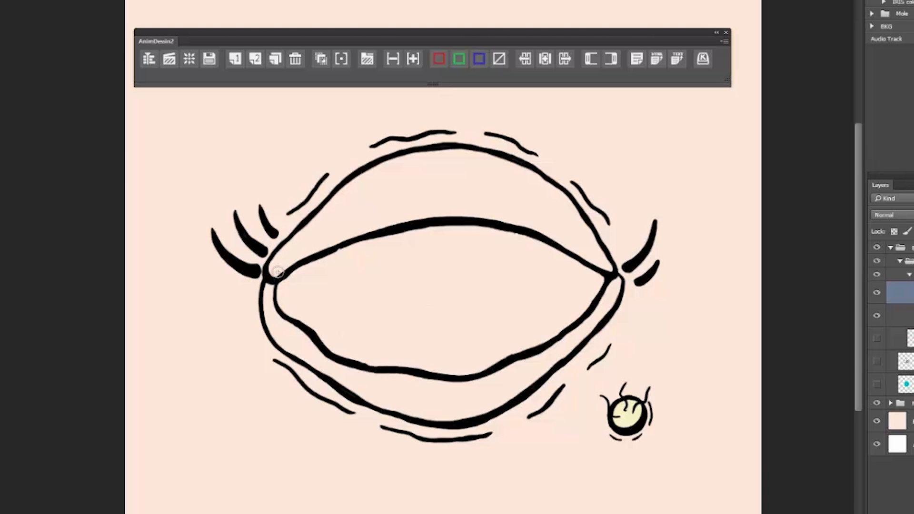
{"action": "mouse_move", "coordinate": [278, 272]}
{"action": "left_mouse_down"}
{"action": "mouse_move", "coordinate": [297, 287]}
{"action": "mouse_move", "coordinate": [278, 270]}
{"action": "mouse_move", "coordinate": [286, 280]}
{"action": "mouse_move", "coordinate": [290, 266]}
{"action": "mouse_move", "coordinate": [395, 223]}
{"action": "mouse_move", "coordinate": [407, 222]}
{"action": "mouse_move", "coordinate": [377, 234]}
{"action": "mouse_move", "coordinate": [470, 221]}
{"action": "mouse_move", "coordinate": [417, 216]}
{"action": "mouse_move", "coordinate": [500, 209]}
{"action": "mouse_move", "coordinate": [465, 219]}
{"action": "mouse_move", "coordinate": [489, 224]}
{"action": "mouse_move", "coordinate": [481, 212]}
{"action": "mouse_move", "coordinate": [601, 271]}
{"action": "left_mouse_up"}
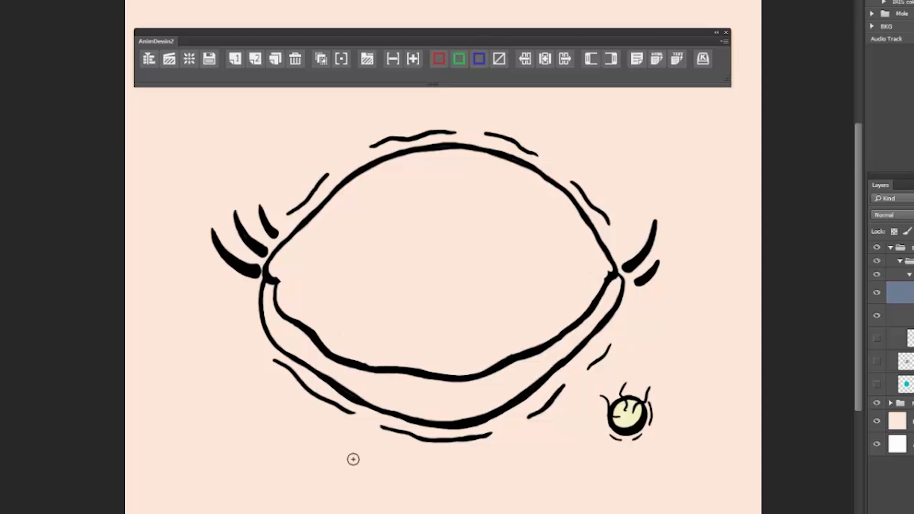
{"action": "mouse_move", "coordinate": [278, 292]}
{"action": "left_mouse_down"}
{"action": "mouse_move", "coordinate": [291, 323]}
{"action": "mouse_move", "coordinate": [351, 362]}
{"action": "mouse_move", "coordinate": [465, 376]}
{"action": "left_mouse_up"}
{"action": "mouse_move", "coordinate": [544, 357]}
{"action": "left_mouse_down"}
{"action": "mouse_move", "coordinate": [543, 341]}
{"action": "mouse_move", "coordinate": [565, 337]}
{"action": "mouse_move", "coordinate": [595, 301]}
{"action": "left_mouse_up"}
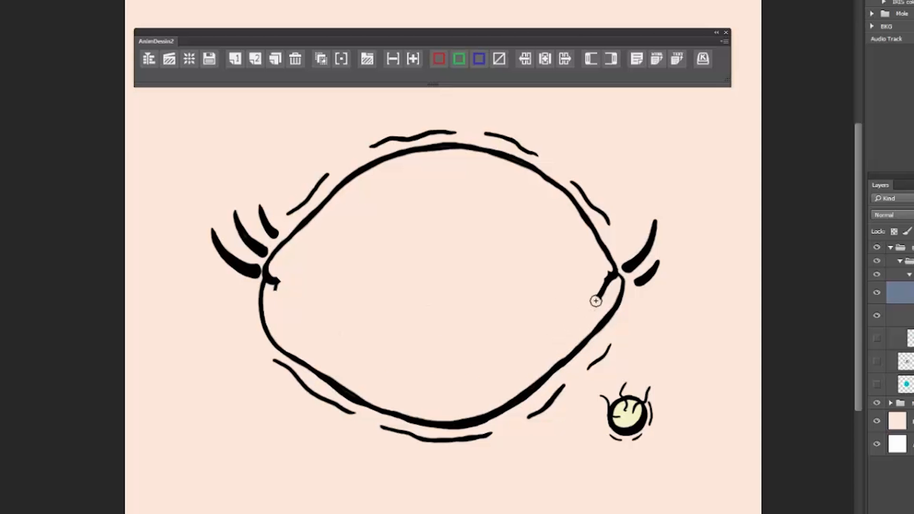
{"action": "left_click_drag", "start_coordinate": [594, 303], "coordinate": [606, 281]}
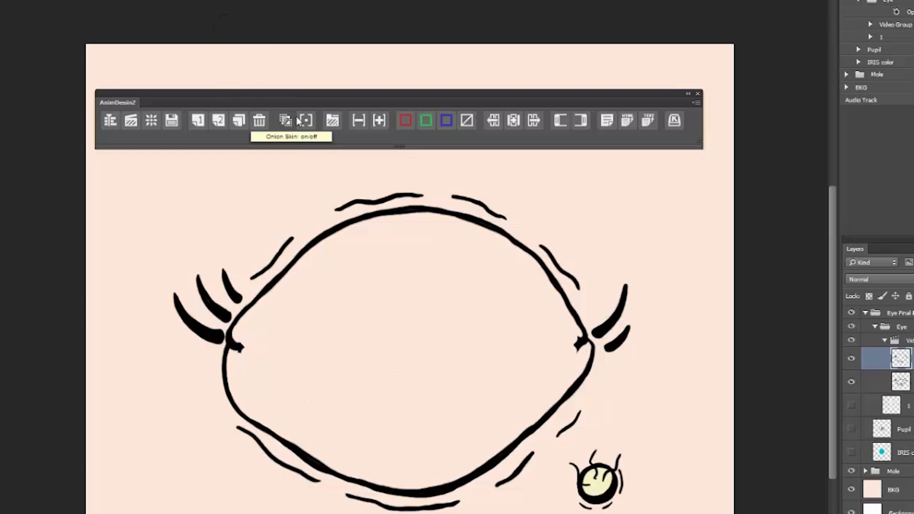
Step: Turn on onion skin to reveal the previous frame's lid lines, and set the eraser size to 10
{"action": "left_click", "coordinate": [240, 137]}
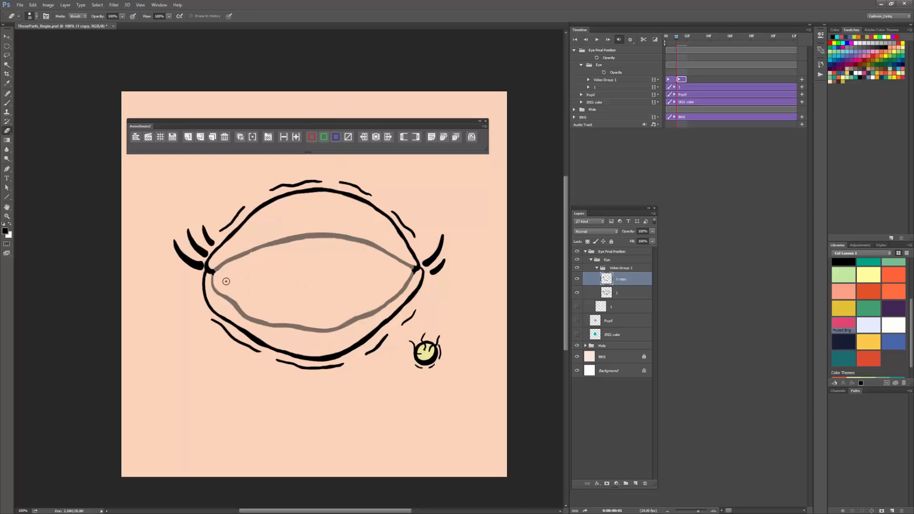
{"action": "right_click", "coordinate": [408, 282]}
{"action": "type", "text": "10"}
{"action": "key", "text": "Return"}
Step: Paint a black, slightly downward-curved closed-eyelid line between the eye corners, and undo the extra thin stroke above it
{"action": "key", "text": "b"}
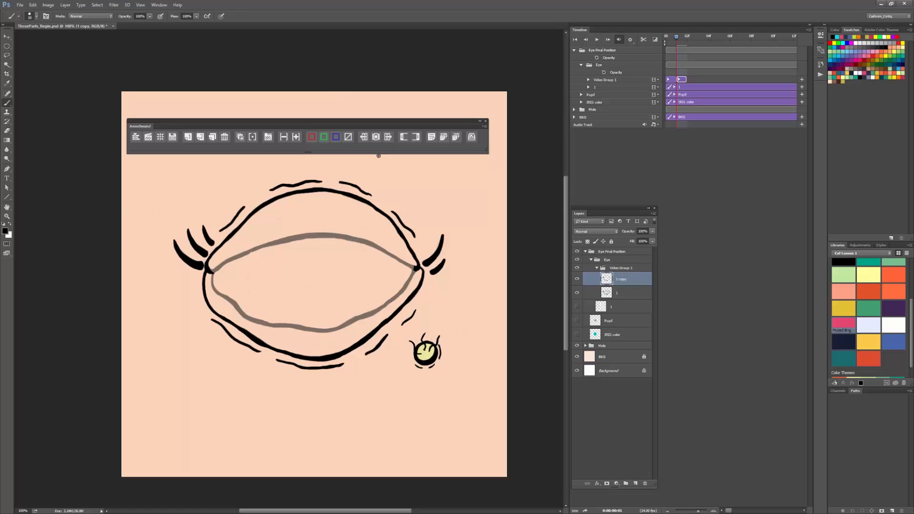
{"action": "key", "text": "i"}
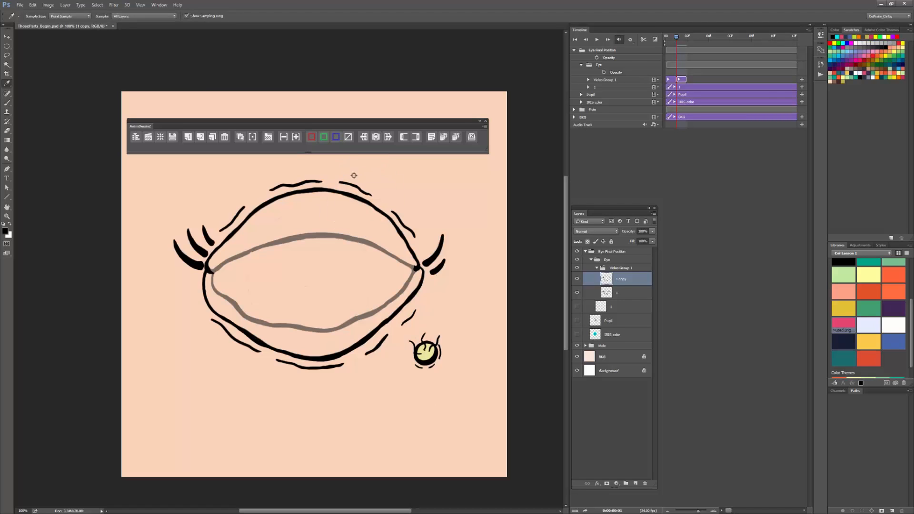
{"action": "key", "text": "b"}
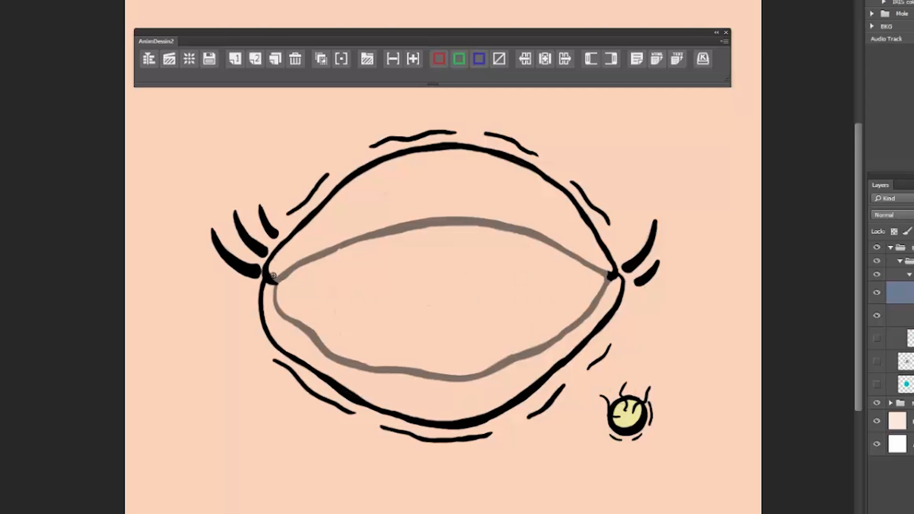
{"action": "left_click_drag", "start_coordinate": [212, 272], "coordinate": [253, 282]}
{"action": "mouse_move", "coordinate": [214, 273]}
{"action": "left_mouse_down"}
{"action": "mouse_move", "coordinate": [307, 290]}
{"action": "mouse_move", "coordinate": [414, 270]}
{"action": "left_mouse_up"}
{"action": "mouse_move", "coordinate": [209, 271]}
{"action": "left_mouse_down"}
{"action": "mouse_move", "coordinate": [229, 281]}
{"action": "mouse_move", "coordinate": [416, 269]}
{"action": "left_mouse_up"}
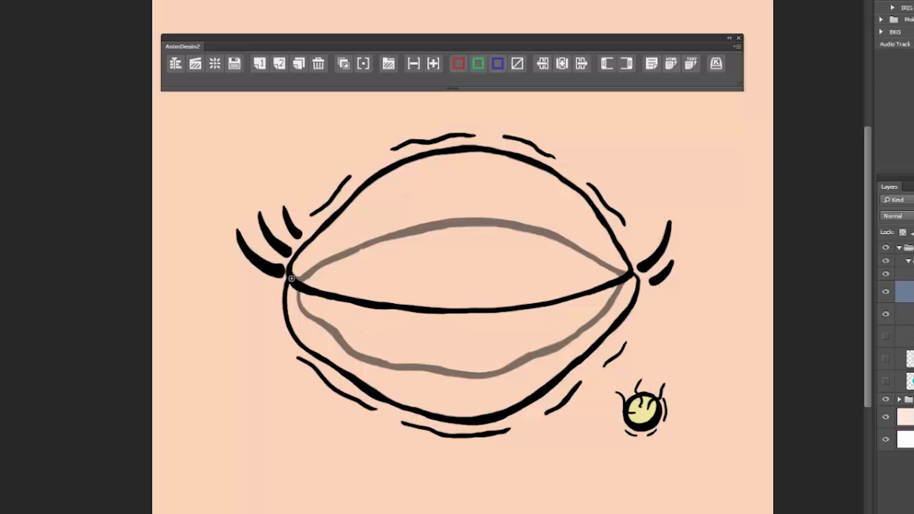
{"action": "mouse_move", "coordinate": [291, 278]}
{"action": "left_mouse_down"}
{"action": "mouse_move", "coordinate": [440, 286]}
{"action": "mouse_move", "coordinate": [622, 270]}
{"action": "left_mouse_up"}
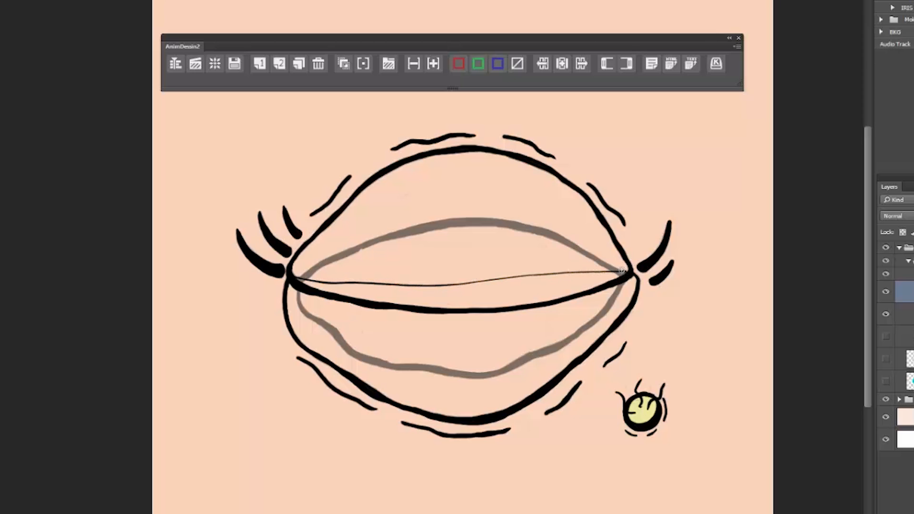
{"action": "key", "text": "ctrl+z"}
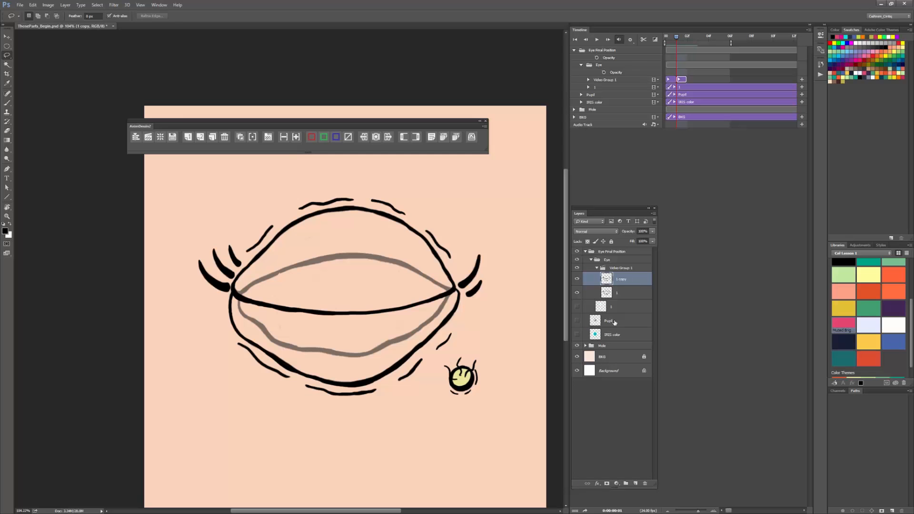
Step: Add a new layer above the Eye group in the Eye Final Position group and name it Spacing
{"action": "left_click", "coordinate": [619, 293]}
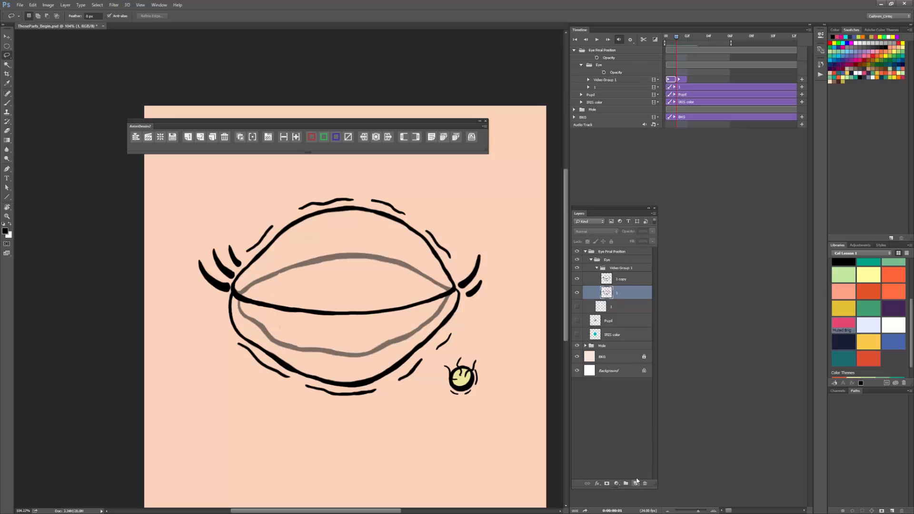
{"action": "left_click", "coordinate": [618, 402]}
{"action": "left_click", "coordinate": [636, 484]}
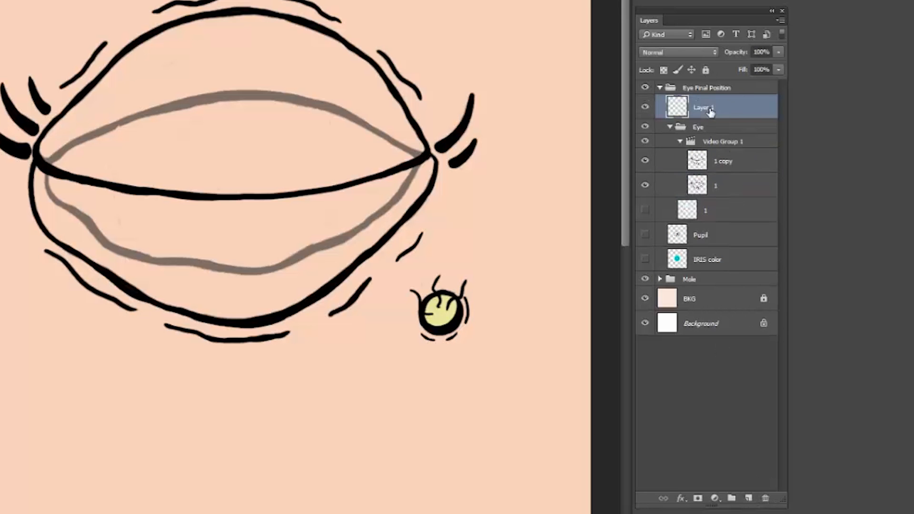
{"action": "double_click", "coordinate": [705, 108]}
{"action": "type", "text": "Spacing"}
{"action": "key", "text": "Return"}
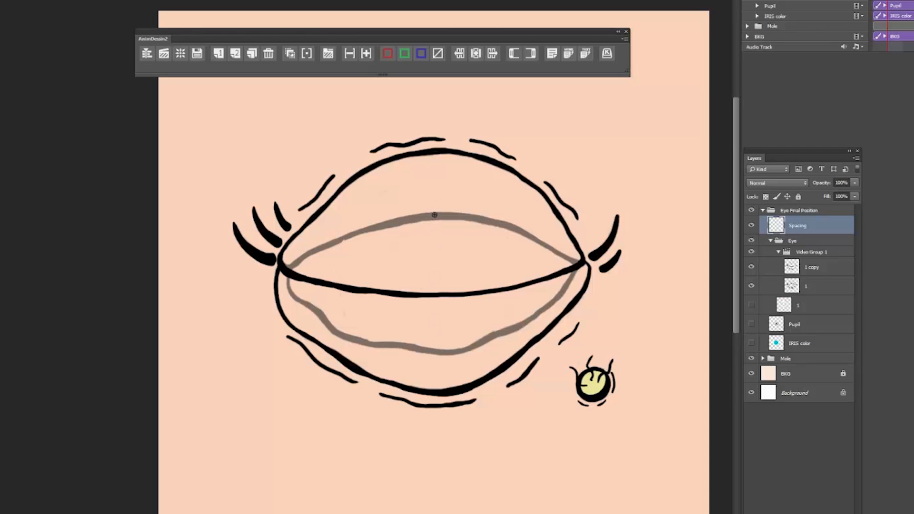
Step: Draw a magenta vertical spacing chart between the open lids, with ticks at the extremes and progressively closer ticks toward the closed-lid line
{"action": "left_click_drag", "start_coordinate": [434, 217], "coordinate": [439, 350]}
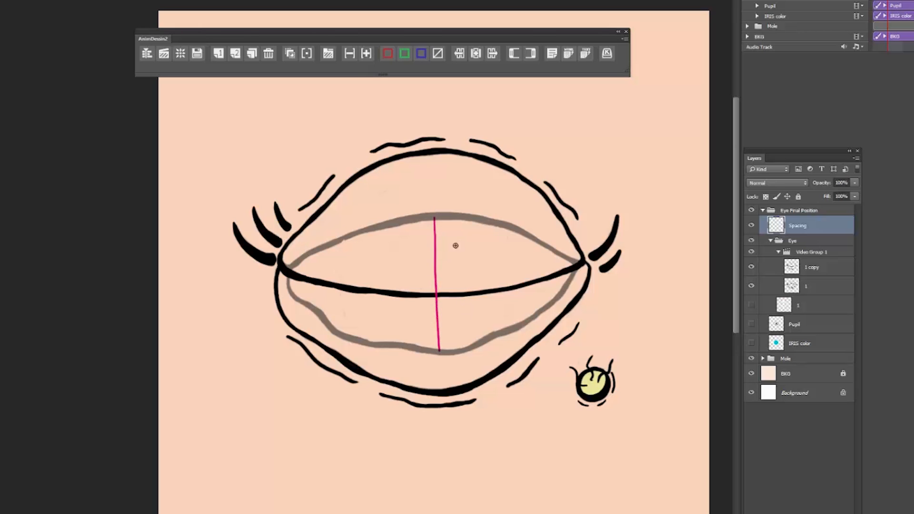
{"action": "left_click_drag", "start_coordinate": [428, 219], "coordinate": [443, 216]}
{"action": "left_click_drag", "start_coordinate": [434, 351], "coordinate": [450, 350]}
{"action": "left_click_drag", "start_coordinate": [431, 295], "coordinate": [442, 295]}
{"action": "mouse_move", "coordinate": [432, 286]}
{"action": "left_mouse_down"}
{"action": "mouse_move", "coordinate": [440, 285]}
{"action": "mouse_move", "coordinate": [442, 305]}
{"action": "left_mouse_up"}
{"action": "left_click_drag", "start_coordinate": [431, 271], "coordinate": [438, 271]}
{"action": "left_click_drag", "start_coordinate": [439, 314], "coordinate": [442, 314]}
{"action": "left_click_drag", "start_coordinate": [429, 243], "coordinate": [441, 243]}
{"action": "left_click_drag", "start_coordinate": [432, 331], "coordinate": [442, 331]}
Step: Duplicate the first eye frame for the in-betweens and paint upper and lower lid lines through the spacing chart marks
{"action": "left_click", "coordinate": [808, 289]}
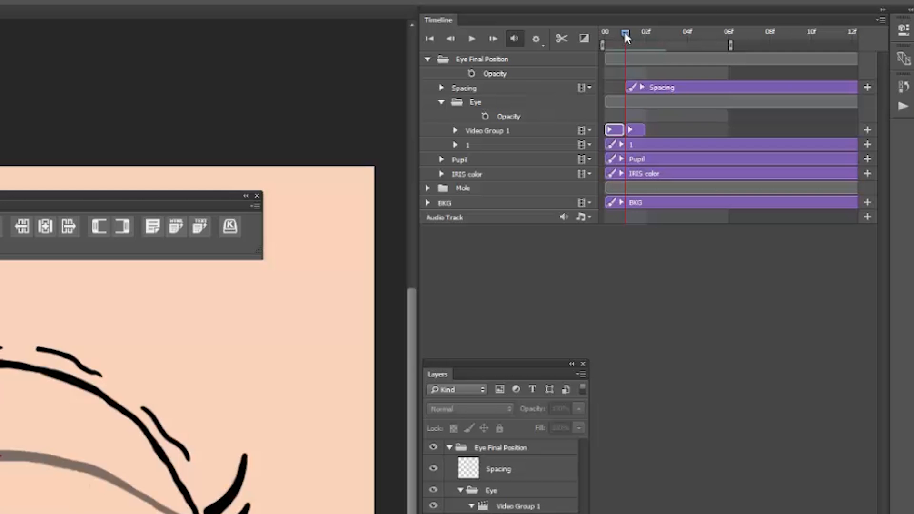
{"action": "left_click_drag", "start_coordinate": [625, 33], "coordinate": [600, 36]}
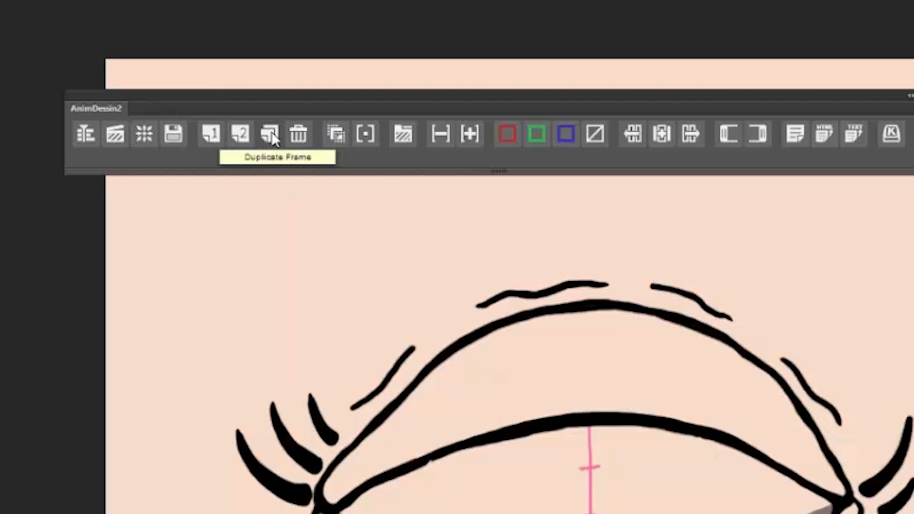
{"action": "left_click", "coordinate": [271, 135]}
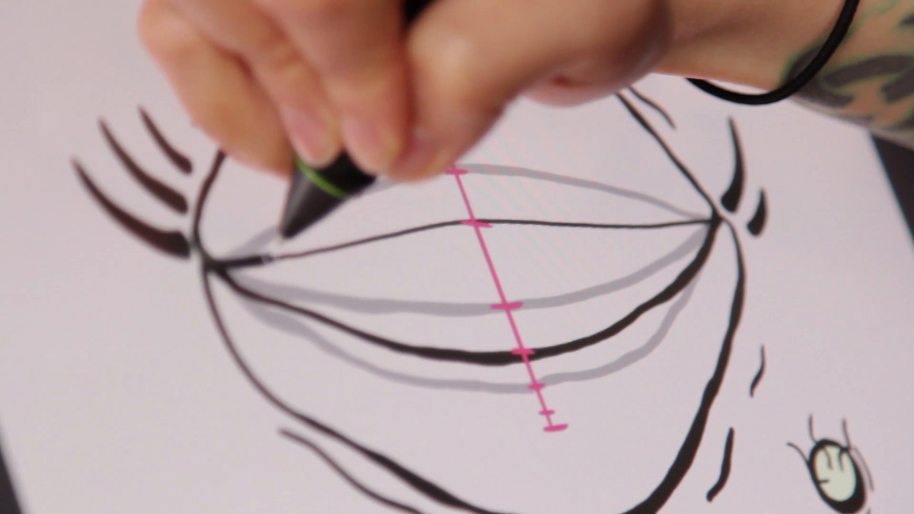
{"action": "mouse_move", "coordinate": [339, 244]}
{"action": "left_mouse_down"}
{"action": "mouse_move", "coordinate": [447, 221]}
{"action": "mouse_move", "coordinate": [672, 219]}
{"action": "left_mouse_up"}
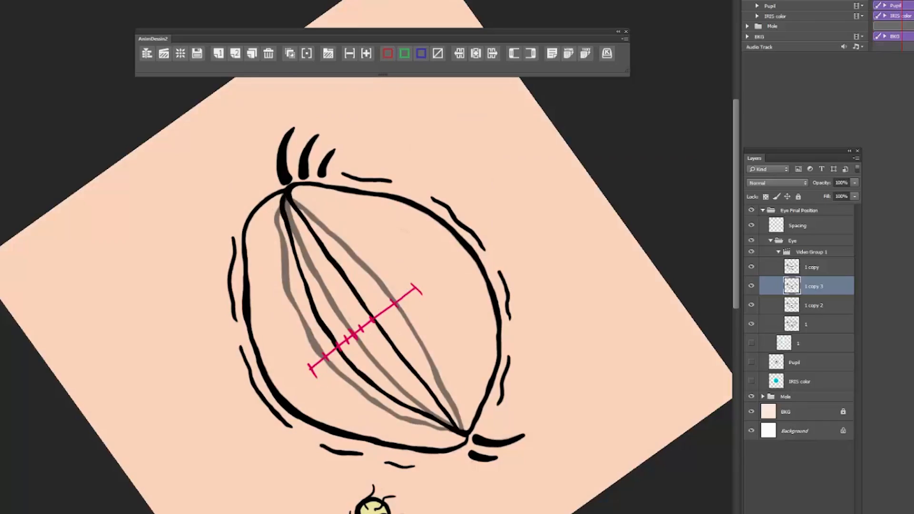
{"action": "left_click_drag", "start_coordinate": [288, 194], "coordinate": [459, 431]}
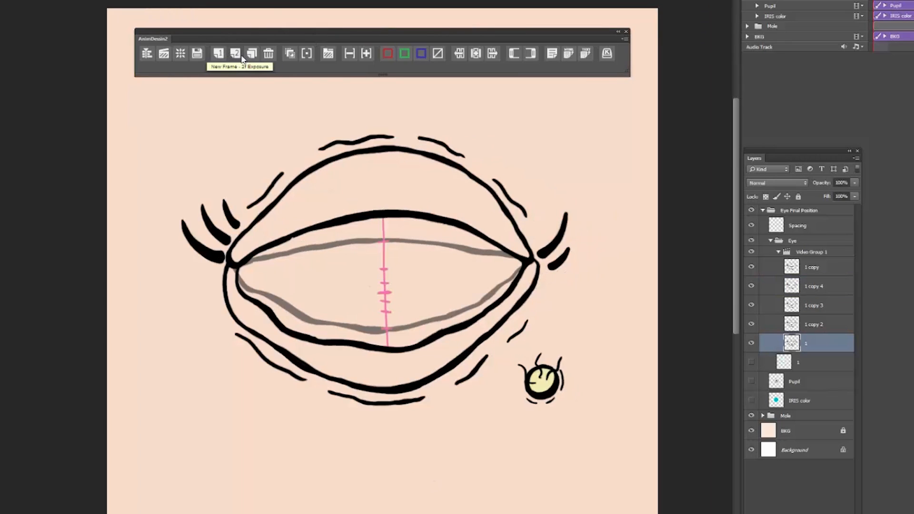
Step: Turn off onion skin and play back the eye-closing animation
{"action": "left_click", "coordinate": [292, 55]}
{"action": "key", "text": "space"}
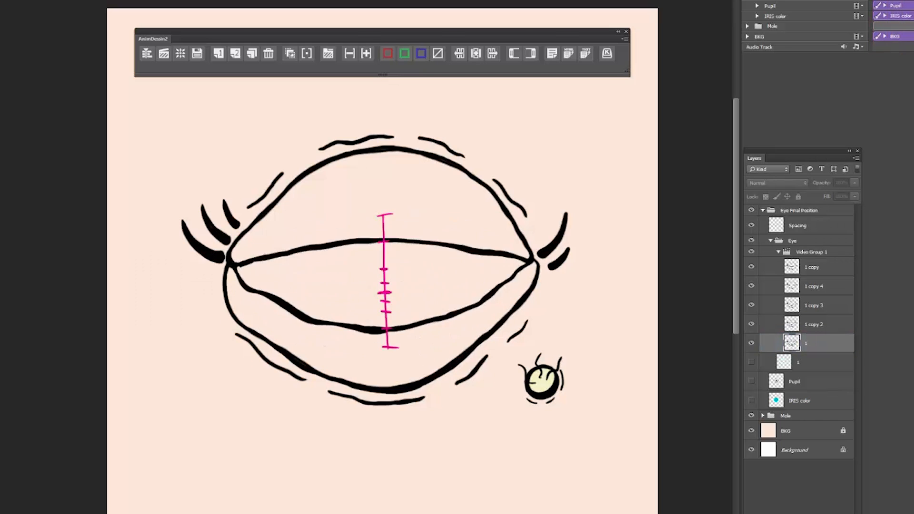
{"action": "key", "text": "space"}
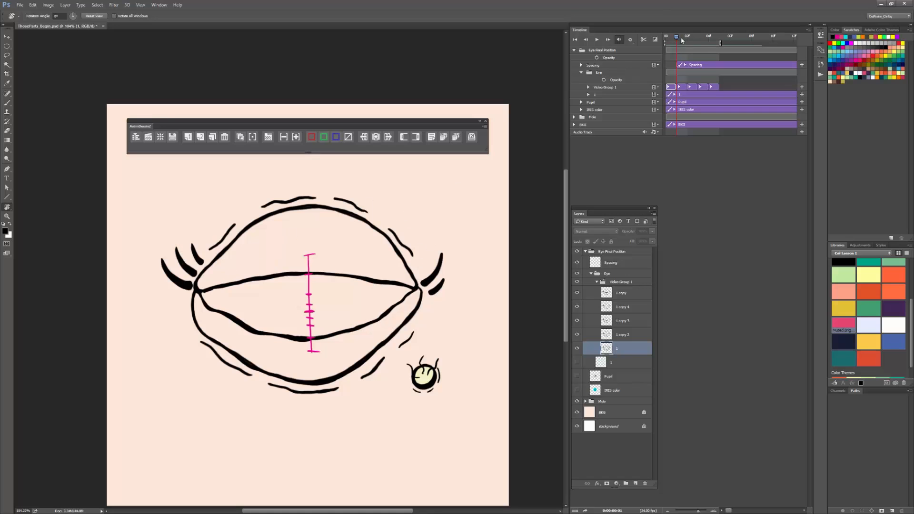
Step: Scrub through the eye-closing frames to check the lid positions from fully open to closed
{"action": "left_click_drag", "start_coordinate": [681, 41], "coordinate": [699, 42]}
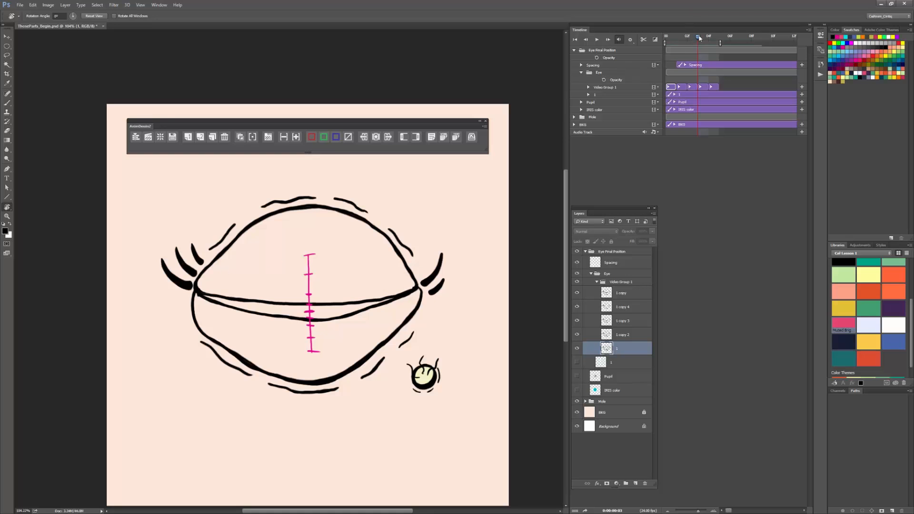
{"action": "left_click_drag", "start_coordinate": [699, 37], "coordinate": [667, 52]}
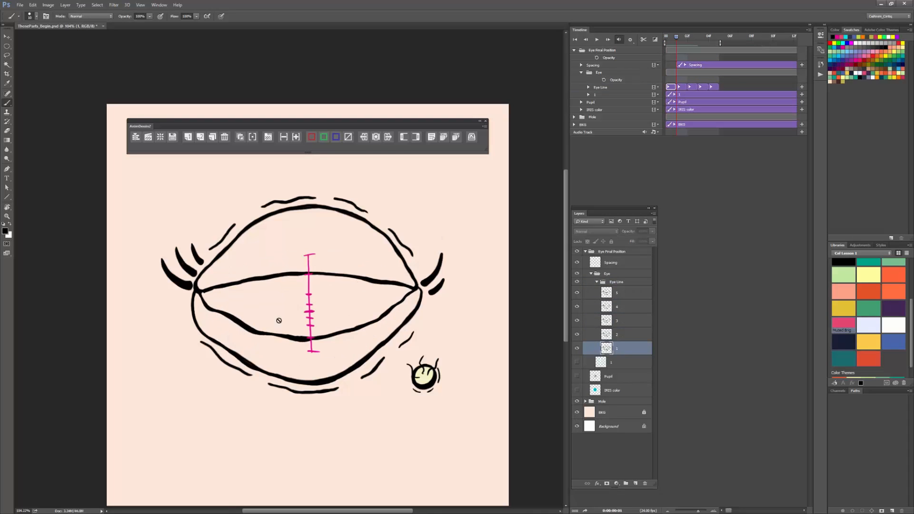
{"action": "left_click_drag", "start_coordinate": [675, 45], "coordinate": [686, 46]}
{"action": "key", "text": "e"}
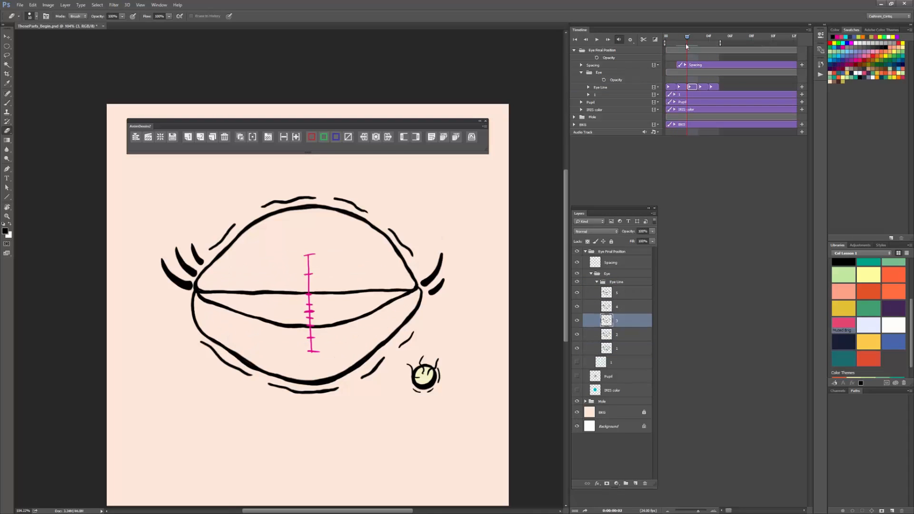
{"action": "key", "text": "b"}
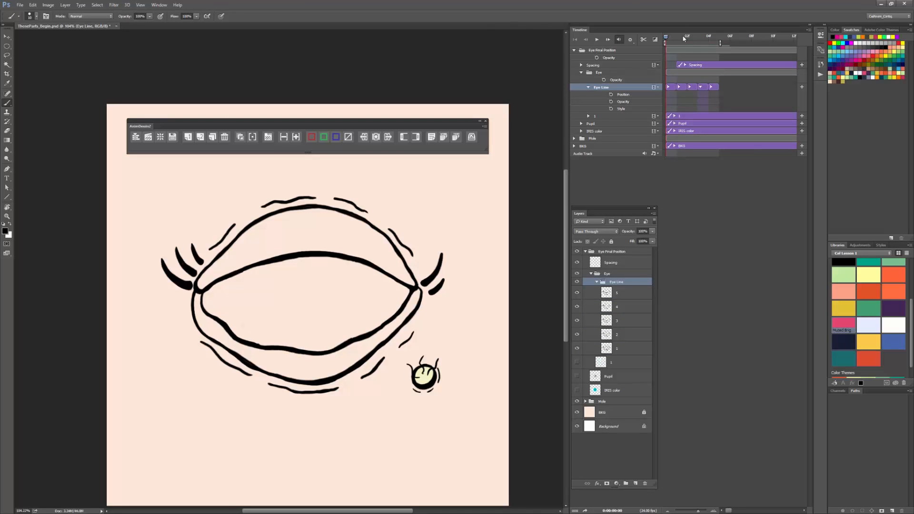
{"action": "left_click_drag", "start_coordinate": [665, 40], "coordinate": [709, 48]}
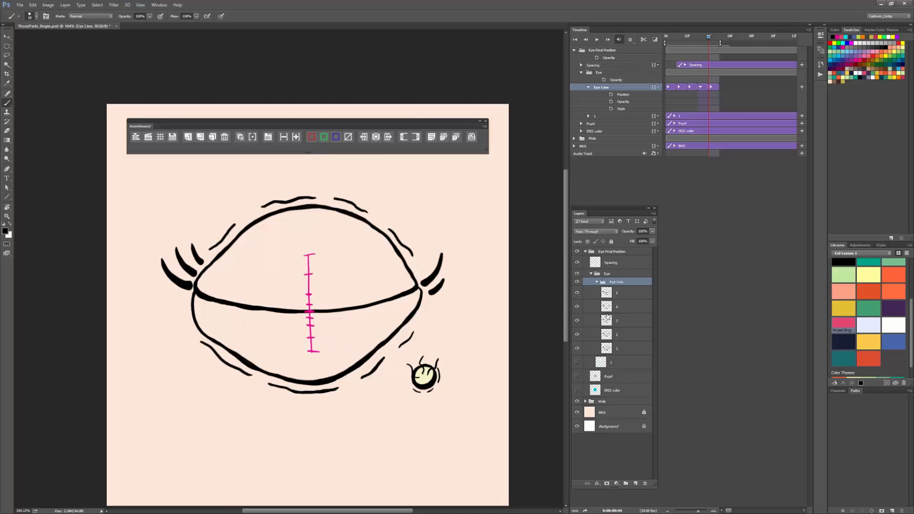
Step: Hide the Spacing layer and add a new layer above it named Spacing Open
{"action": "left_click", "coordinate": [615, 263]}
{"action": "left_click", "coordinate": [577, 262]}
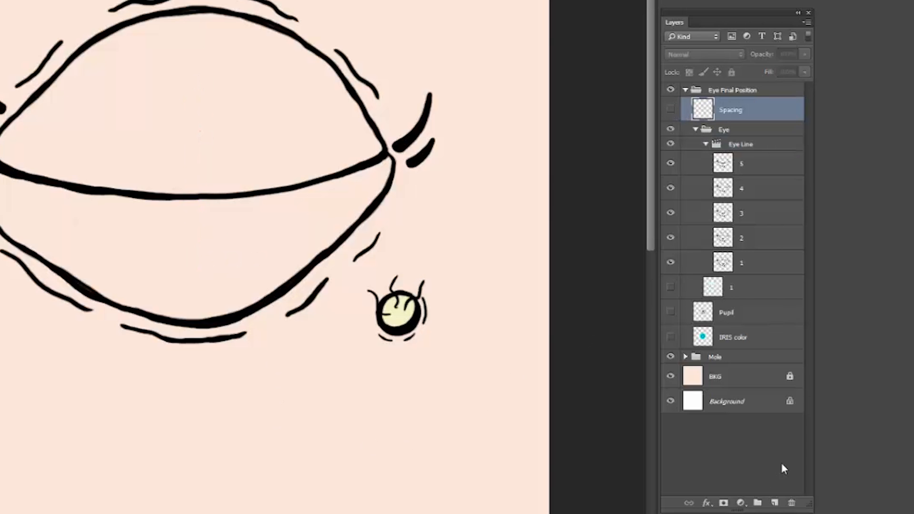
{"action": "left_click", "coordinate": [774, 502]}
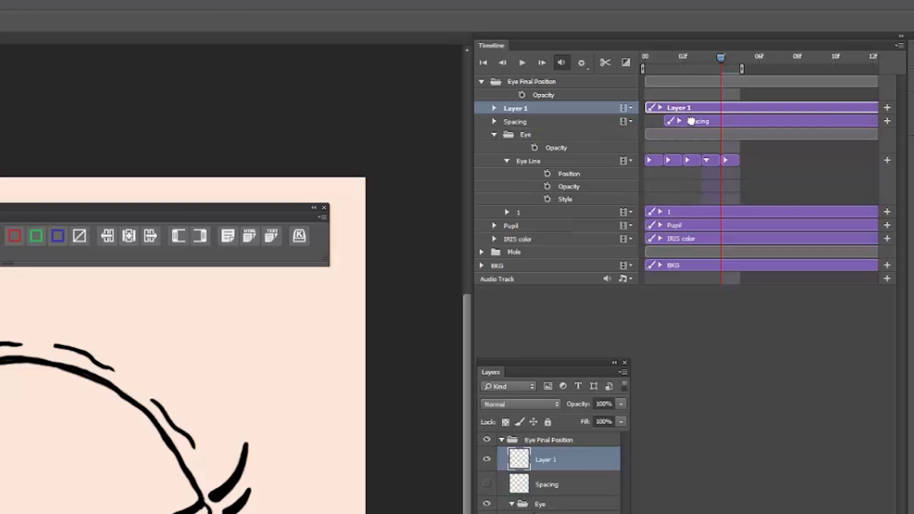
{"action": "left_click", "coordinate": [673, 121]}
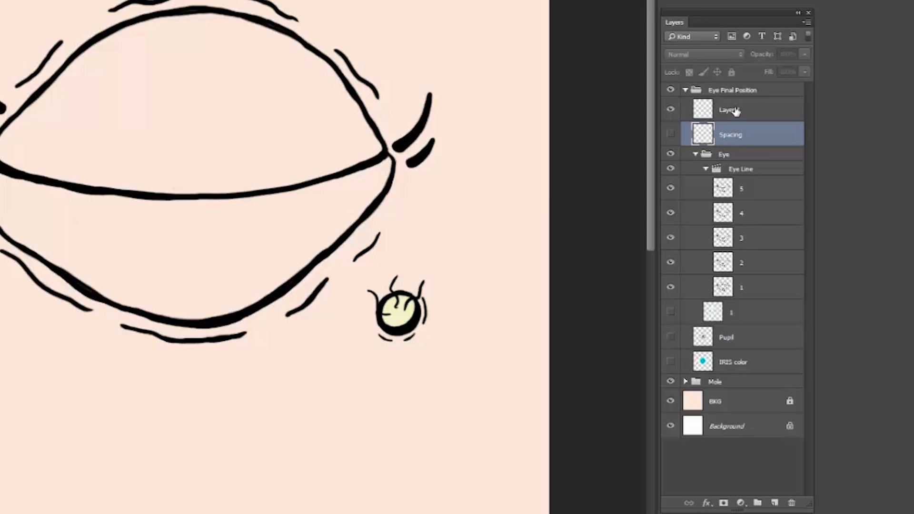
{"action": "left_click", "coordinate": [550, 462]}
{"action": "double_click", "coordinate": [733, 111]}
{"action": "type", "text": "S"}
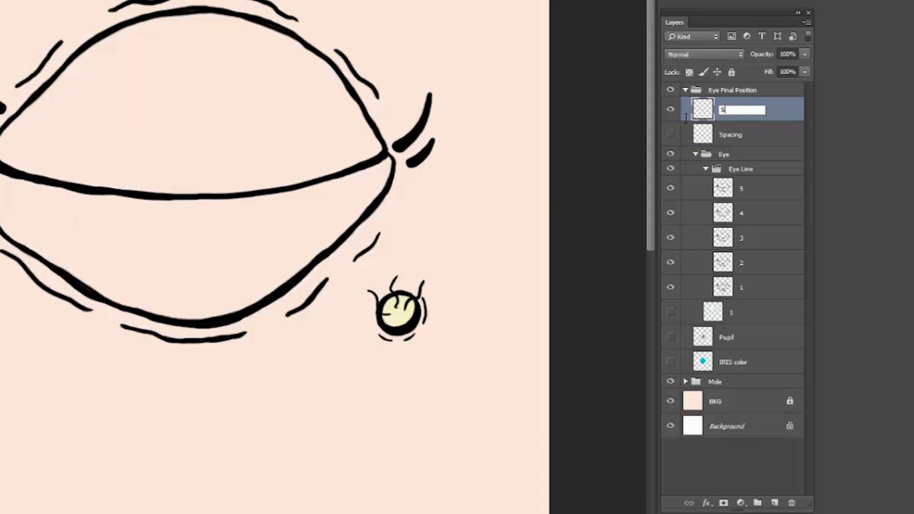
{"action": "type", "text": "pacing Open"}
{"action": "key", "text": "Return"}
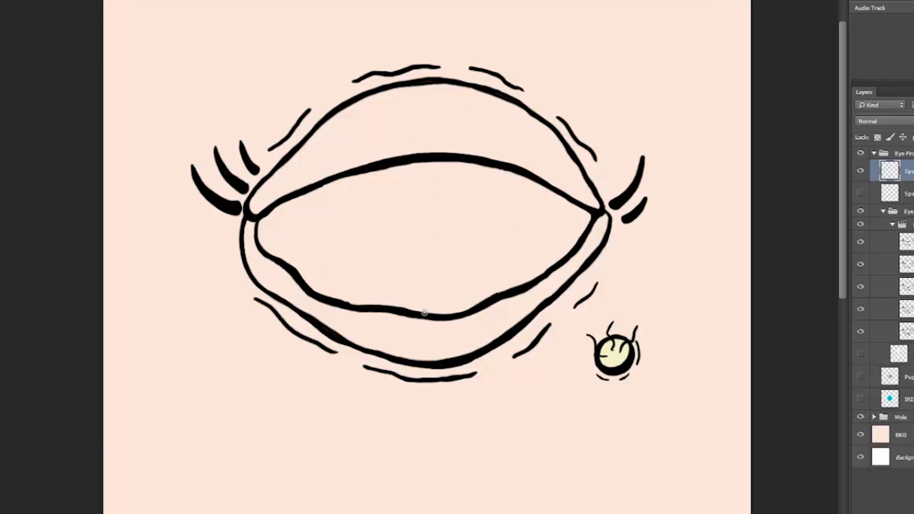
Step: Draw a straight magenta vertical line between the open lids, turn onion skin on, and mark the closed-lid position on the line
{"action": "left_click", "coordinate": [306, 348]}
{"action": "left_click", "coordinate": [306, 256], "text": "shift"}
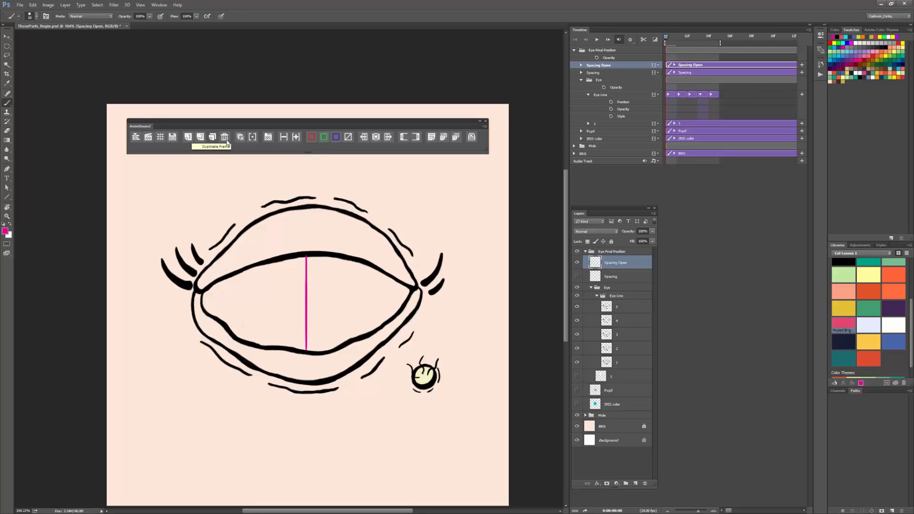
{"action": "left_click", "coordinate": [240, 139]}
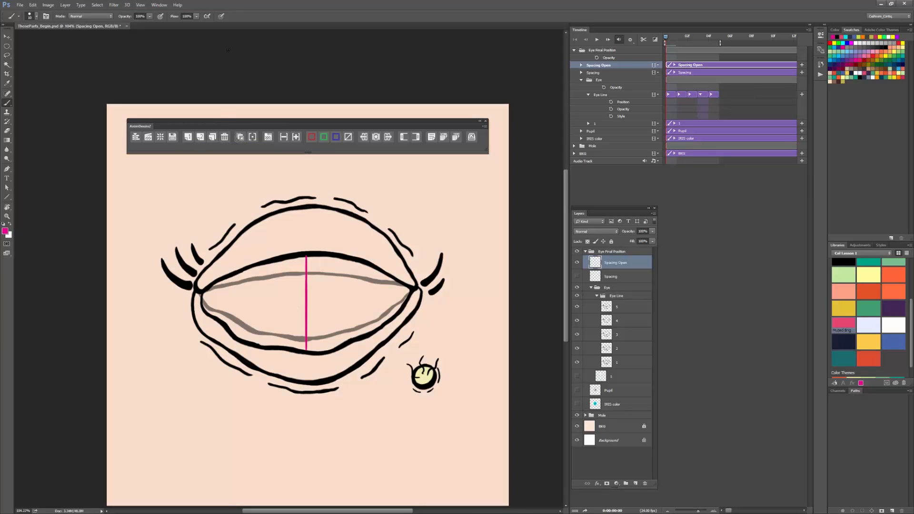
{"action": "left_click_drag", "start_coordinate": [666, 38], "coordinate": [715, 44]}
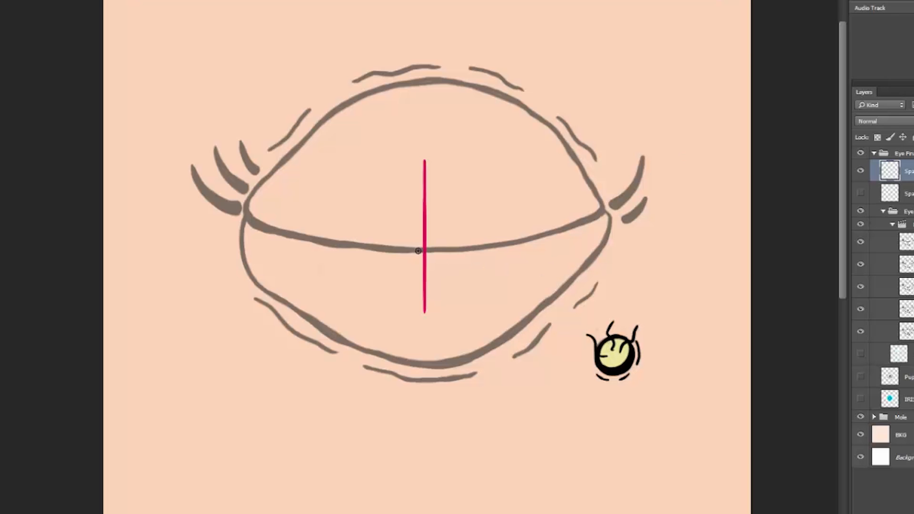
{"action": "left_click_drag", "start_coordinate": [415, 250], "coordinate": [437, 249]}
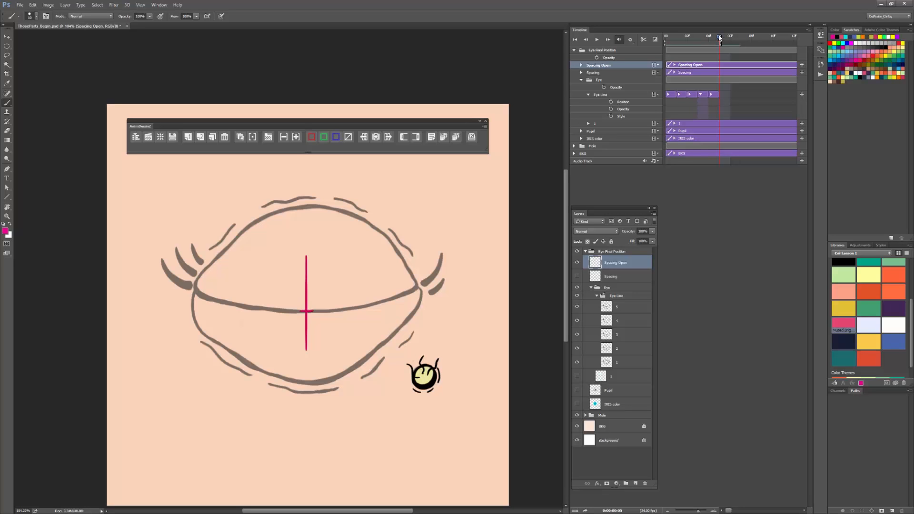
Step: Return to the first frame and add opening spacing ticks above and below the closed-lid mark, closer together near the open lids
{"action": "left_click_drag", "start_coordinate": [719, 38], "coordinate": [666, 52]}
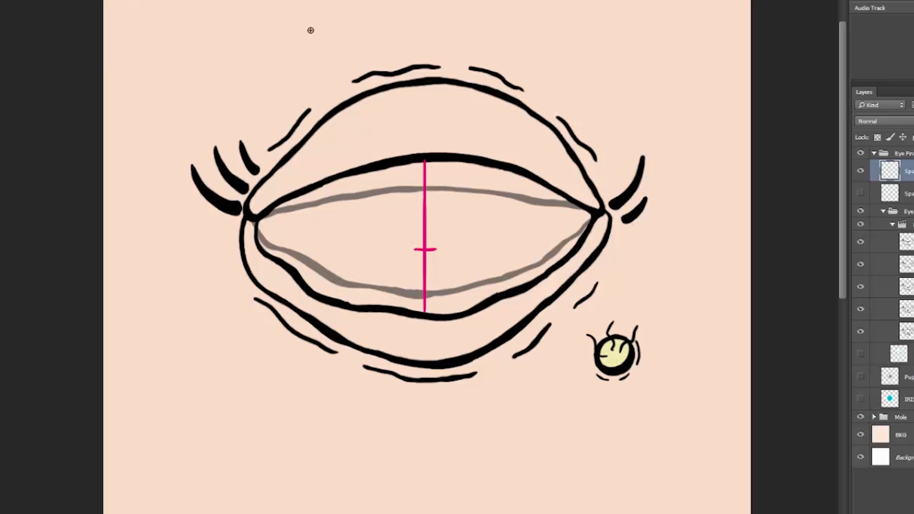
{"action": "left_click_drag", "start_coordinate": [430, 272], "coordinate": [417, 272]}
{"action": "left_click_drag", "start_coordinate": [416, 205], "coordinate": [435, 208]}
{"action": "left_click_drag", "start_coordinate": [418, 305], "coordinate": [435, 311]}
{"action": "left_click_drag", "start_coordinate": [419, 161], "coordinate": [433, 161]}
{"action": "left_click_drag", "start_coordinate": [417, 179], "coordinate": [434, 179]}
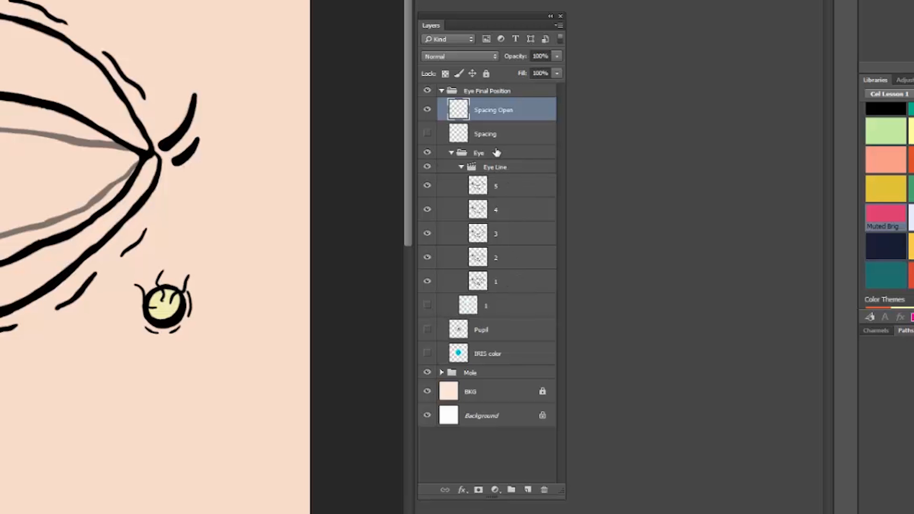
Step: Copy frame 1 to the top of the Eye Line group as the final open-eye frame, and go to closed-eye frame 5
{"action": "left_click", "coordinate": [508, 283]}
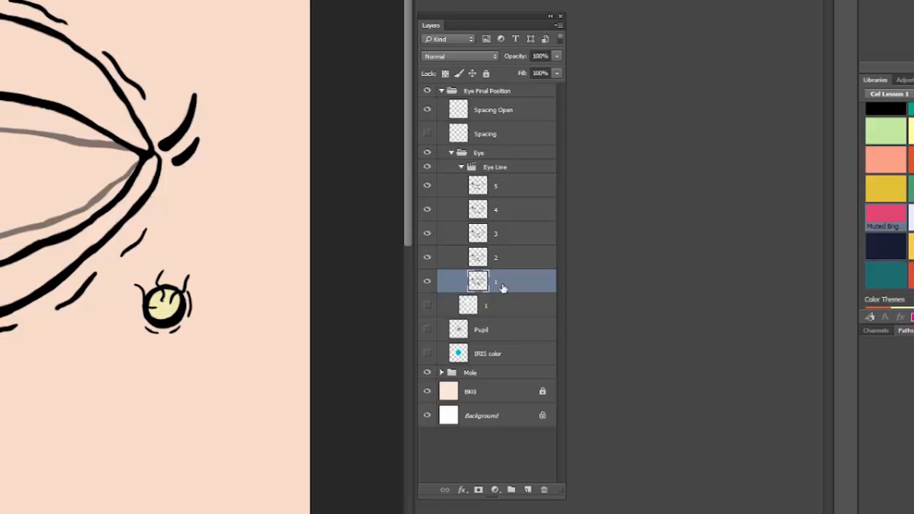
{"action": "left_click_drag", "start_coordinate": [508, 286], "coordinate": [514, 173]}
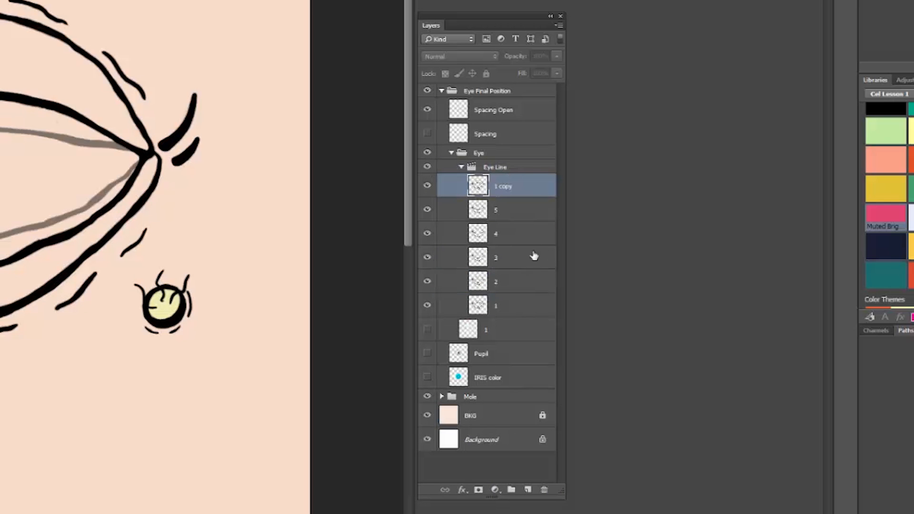
{"action": "left_click", "coordinate": [529, 208]}
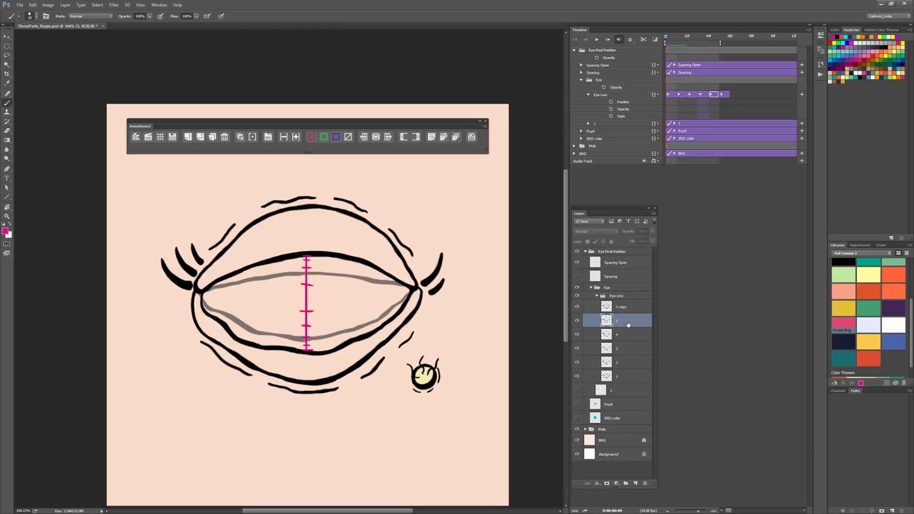
{"action": "left_click_drag", "start_coordinate": [679, 37], "coordinate": [719, 37]}
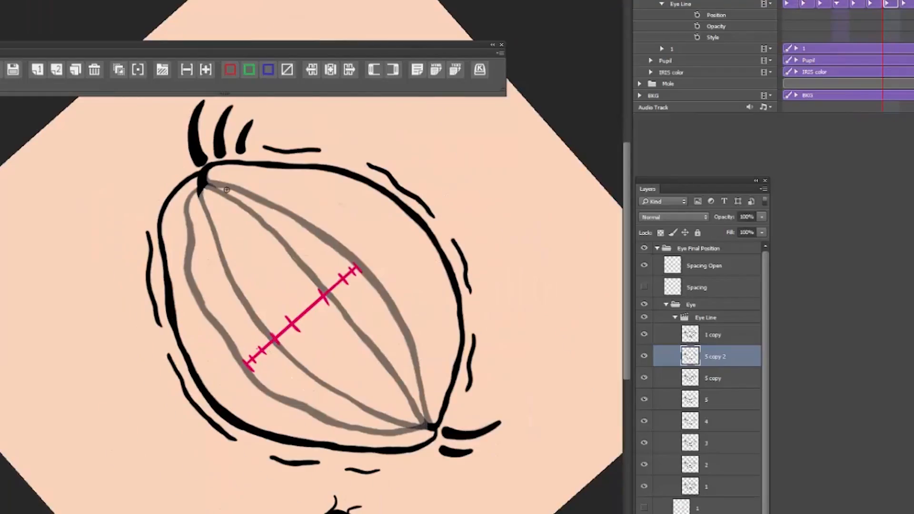
Step: Tint the final open-eye frame red, and paint both lid lines on the second opening in-between frame following the spacing chart
{"action": "left_click", "coordinate": [256, 70]}
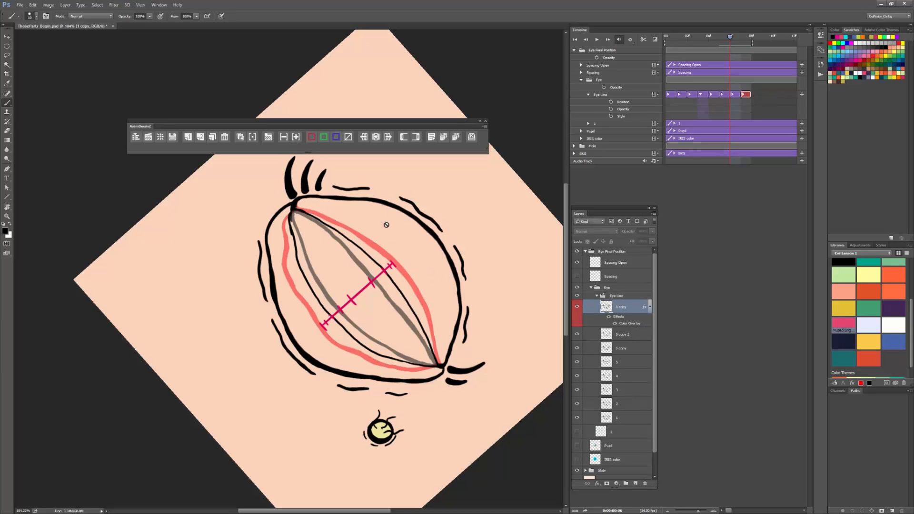
{"action": "left_click", "coordinate": [734, 95]}
{"action": "mouse_move", "coordinate": [291, 210]}
{"action": "left_mouse_down"}
{"action": "mouse_move", "coordinate": [321, 303]}
{"action": "mouse_move", "coordinate": [349, 332]}
{"action": "mouse_move", "coordinate": [423, 365]}
{"action": "left_mouse_up"}
{"action": "mouse_move", "coordinate": [297, 210]}
{"action": "left_mouse_down"}
{"action": "mouse_move", "coordinate": [335, 232]}
{"action": "mouse_move", "coordinate": [433, 352]}
{"action": "left_mouse_up"}
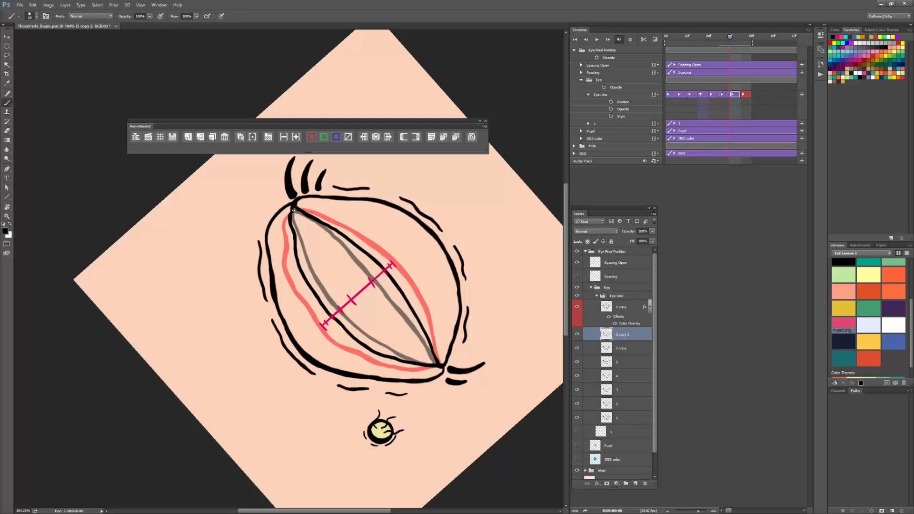
Step: Duplicate the second opening in-between frame and delete the old lid lines inside the eye on the duplicate
{"action": "left_click", "coordinate": [212, 137]}
{"action": "right_click", "coordinate": [471, 242]}
{"action": "left_click", "coordinate": [401, 285]}
{"action": "left_click", "coordinate": [431, 258]}
{"action": "mouse_move", "coordinate": [296, 209]}
{"action": "left_mouse_down"}
{"action": "mouse_move", "coordinate": [285, 238]}
{"action": "mouse_move", "coordinate": [299, 209]}
{"action": "left_mouse_up"}
{"action": "key", "text": "Delete"}
{"action": "key", "text": "ctrl+d"}
Step: Paint the lower and upper lid lines of the third opening in-between between the onion-skinned grey lids and the red open-eye lids
{"action": "key", "text": "e"}
{"action": "key", "text": "b"}
{"action": "mouse_move", "coordinate": [288, 221]}
{"action": "left_mouse_down"}
{"action": "mouse_move", "coordinate": [305, 290]}
{"action": "mouse_move", "coordinate": [326, 324]}
{"action": "mouse_move", "coordinate": [392, 361]}
{"action": "mouse_move", "coordinate": [436, 365]}
{"action": "mouse_move", "coordinate": [400, 362]}
{"action": "mouse_move", "coordinate": [341, 335]}
{"action": "mouse_move", "coordinate": [300, 276]}
{"action": "mouse_move", "coordinate": [292, 232]}
{"action": "left_mouse_up"}
{"action": "key", "text": "e"}
{"action": "key", "text": "b"}
{"action": "mouse_move", "coordinate": [307, 290]}
{"action": "left_mouse_down"}
{"action": "mouse_move", "coordinate": [294, 257]}
{"action": "mouse_move", "coordinate": [306, 288]}
{"action": "left_mouse_up"}
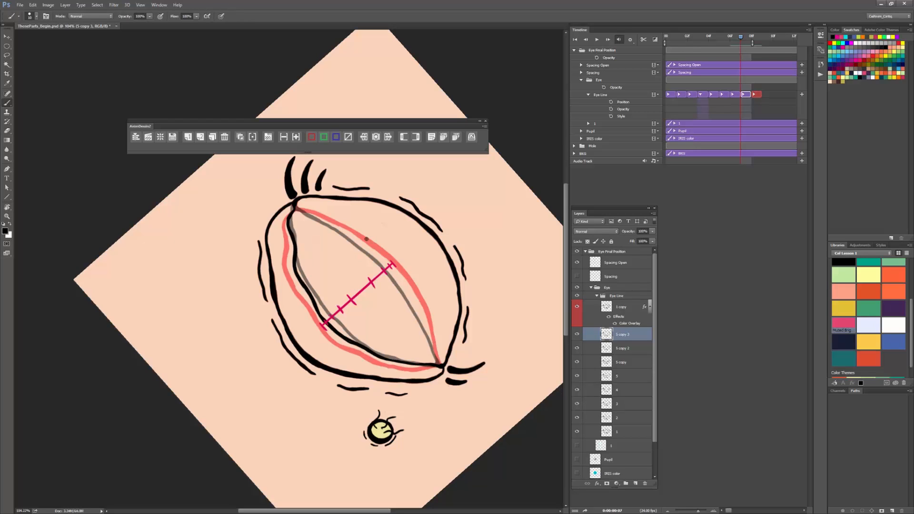
{"action": "mouse_move", "coordinate": [297, 206]}
{"action": "left_mouse_down"}
{"action": "mouse_move", "coordinate": [399, 279]}
{"action": "mouse_move", "coordinate": [440, 365]}
{"action": "left_mouse_up"}
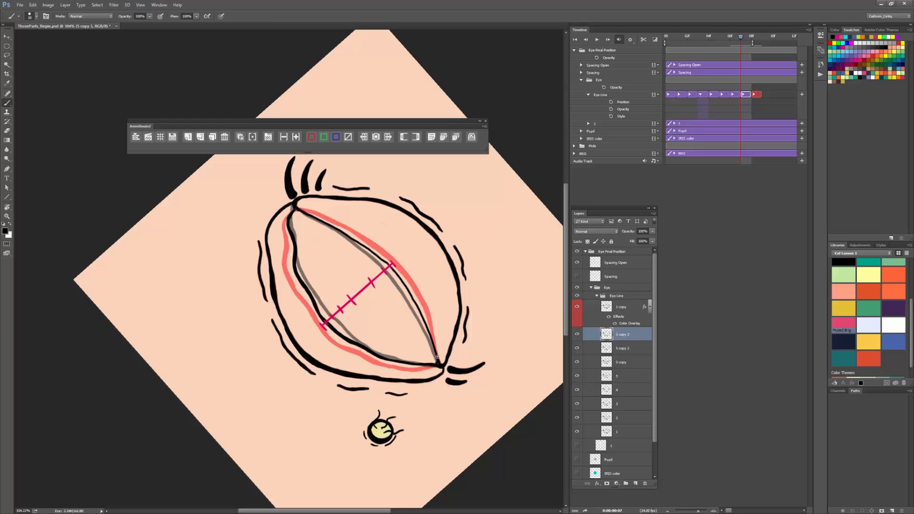
Step: Finish the upper lid line of the third opening in-between and touch up its lower lid line near the eye's right corner
{"action": "mouse_move", "coordinate": [299, 209]}
{"action": "left_mouse_down"}
{"action": "mouse_move", "coordinate": [359, 243]}
{"action": "mouse_move", "coordinate": [409, 288]}
{"action": "mouse_move", "coordinate": [437, 354]}
{"action": "left_mouse_up"}
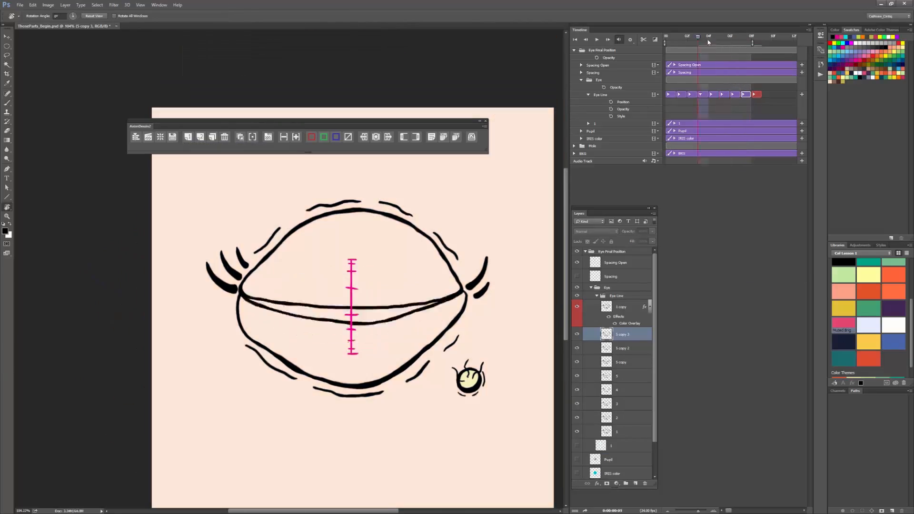
{"action": "left_click_drag", "start_coordinate": [707, 42], "coordinate": [741, 40]}
{"action": "key", "text": "b"}
{"action": "key", "text": "e"}
{"action": "key", "text": "b"}
{"action": "left_click_drag", "start_coordinate": [419, 329], "coordinate": [454, 299]}
Step: Refine the lower lid line near the eye's left corner with the brush and eraser, comparing it with the neighbouring frame
{"action": "mouse_move", "coordinate": [740, 39]}
{"action": "left_mouse_down"}
{"action": "mouse_move", "coordinate": [729, 39]}
{"action": "mouse_move", "coordinate": [752, 39]}
{"action": "mouse_move", "coordinate": [730, 40]}
{"action": "left_mouse_up"}
{"action": "key", "text": "F3"}
{"action": "key", "text": "e"}
{"action": "key", "text": "b"}
{"action": "key", "text": "F3"}
{"action": "key", "text": "e"}
{"action": "key", "text": "b"}
{"action": "key", "text": "e"}
{"action": "key", "text": "b"}
{"action": "left_click_drag", "start_coordinate": [249, 306], "coordinate": [276, 325]}
Step: Review the blink and uncolorize the red-tinted final open-eye frame
{"action": "left_click_drag", "start_coordinate": [728, 44], "coordinate": [683, 75]}
{"action": "left_click", "coordinate": [745, 94]}
{"action": "left_click", "coordinate": [734, 95]}
{"action": "key", "text": "space"}
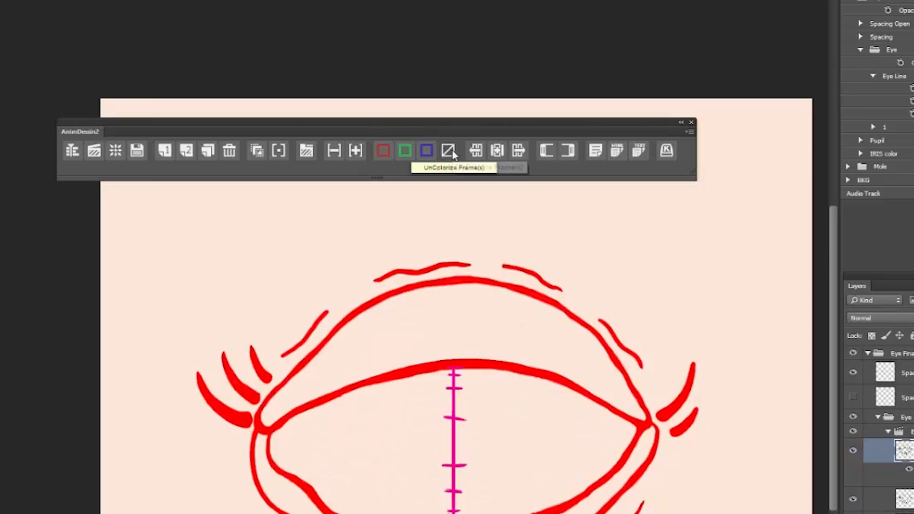
{"action": "left_click", "coordinate": [452, 152]}
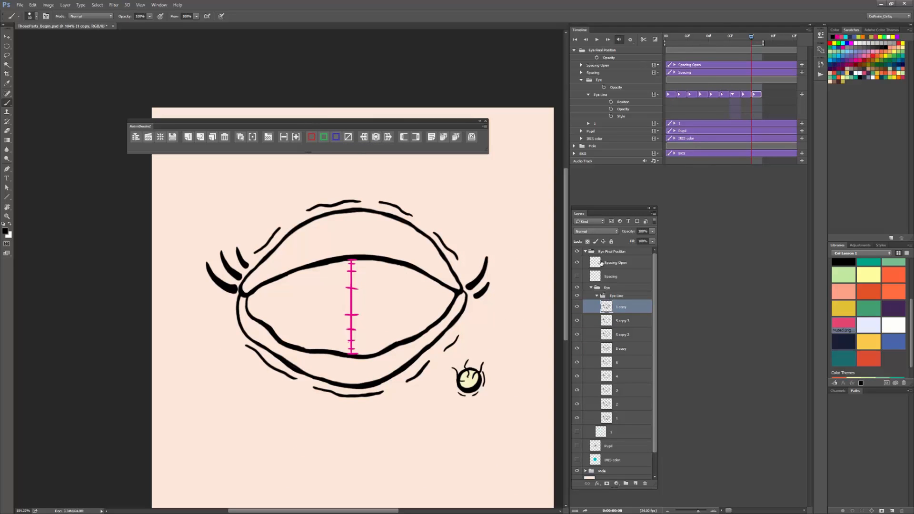
Step: Hide the Spacing Open chart layer and play the blink animation from the first frame
{"action": "left_click_drag", "start_coordinate": [578, 272], "coordinate": [577, 262]}
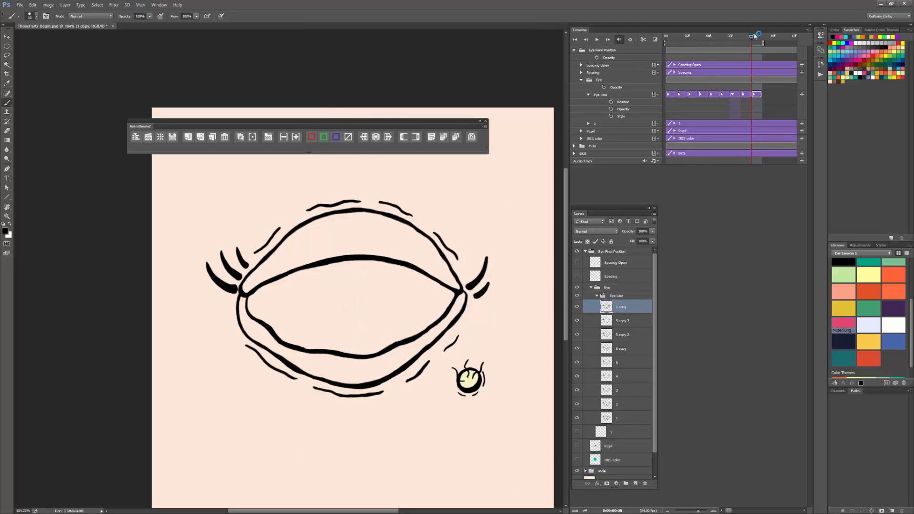
{"action": "left_click_drag", "start_coordinate": [752, 37], "coordinate": [665, 39]}
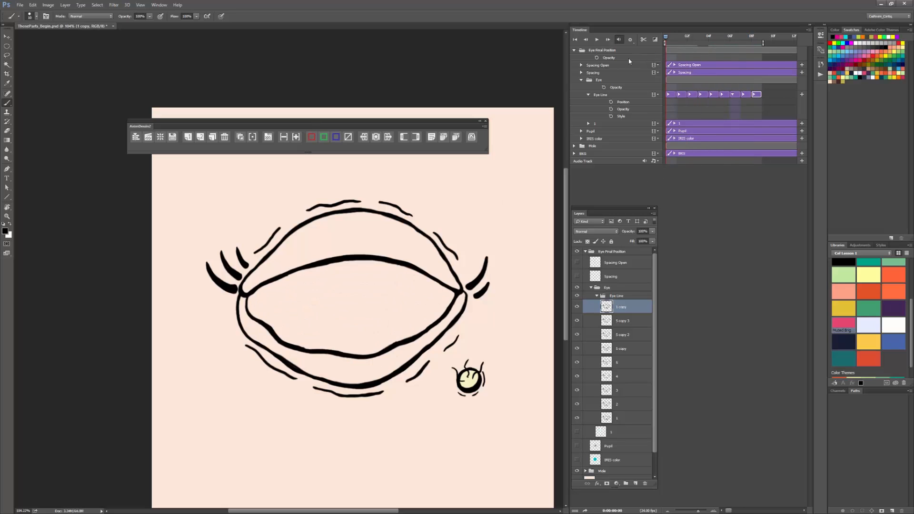
{"action": "left_click", "coordinate": [598, 40]}
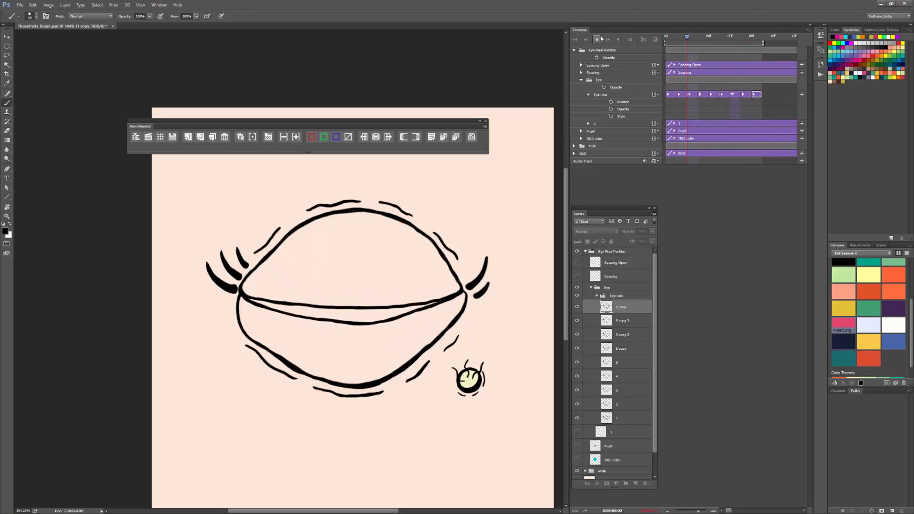
{"action": "key", "text": "space"}
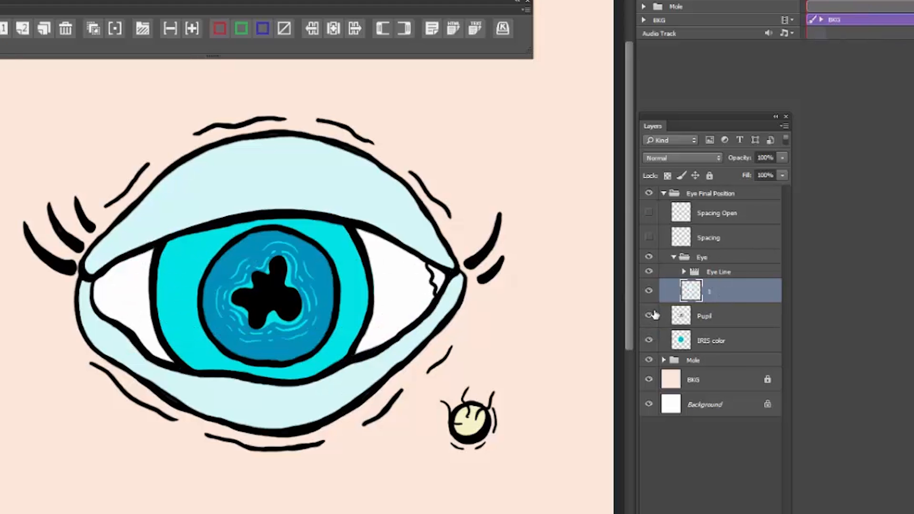
Step: Hide the Pupil and IRIS color layers and trim the eyelid color layer 1 to a single-frame exposure on the timeline
{"action": "left_click", "coordinate": [577, 320]}
{"action": "left_click", "coordinate": [577, 334]}
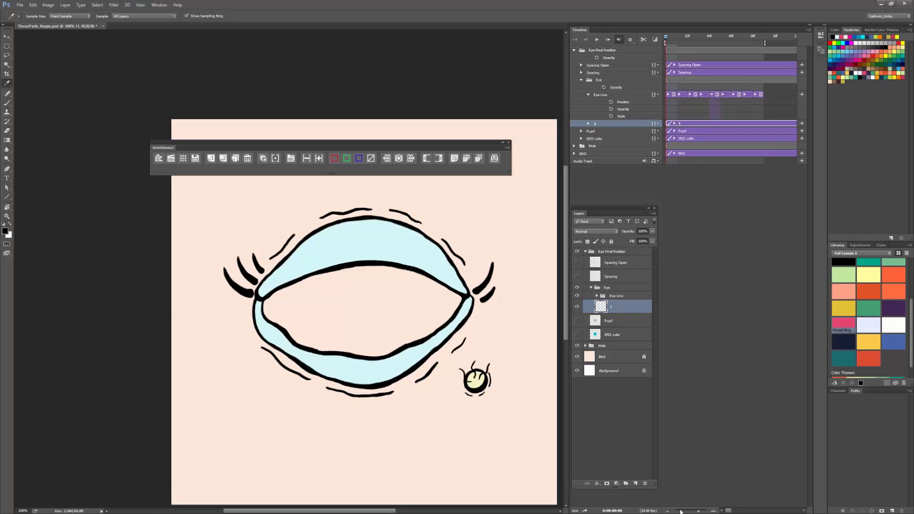
{"action": "left_click", "coordinate": [667, 511]}
{"action": "left_click", "coordinate": [668, 511]}
{"action": "left_click", "coordinate": [668, 511]}
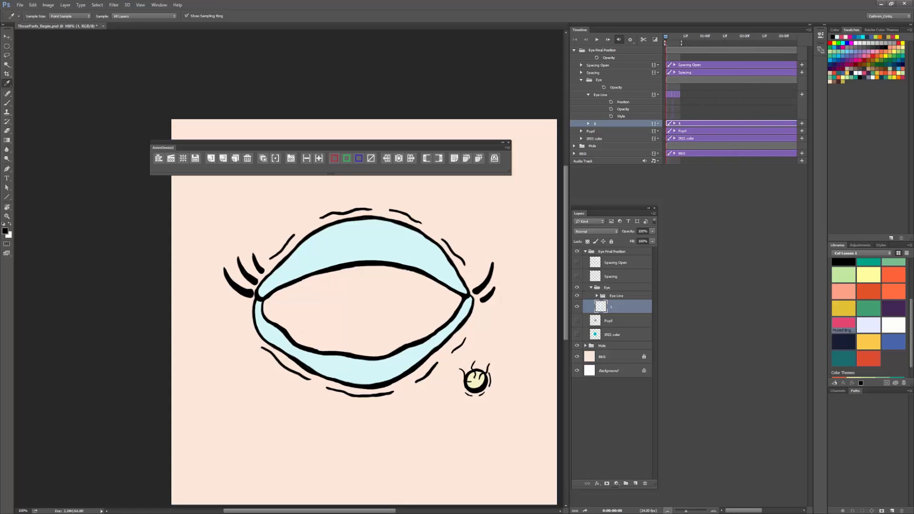
{"action": "left_click", "coordinate": [669, 510]}
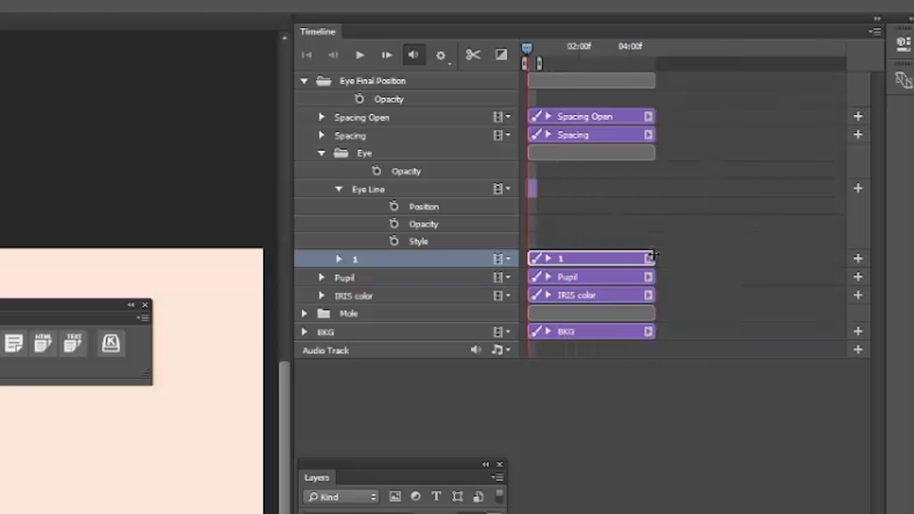
{"action": "left_click_drag", "start_coordinate": [653, 255], "coordinate": [495, 259]}
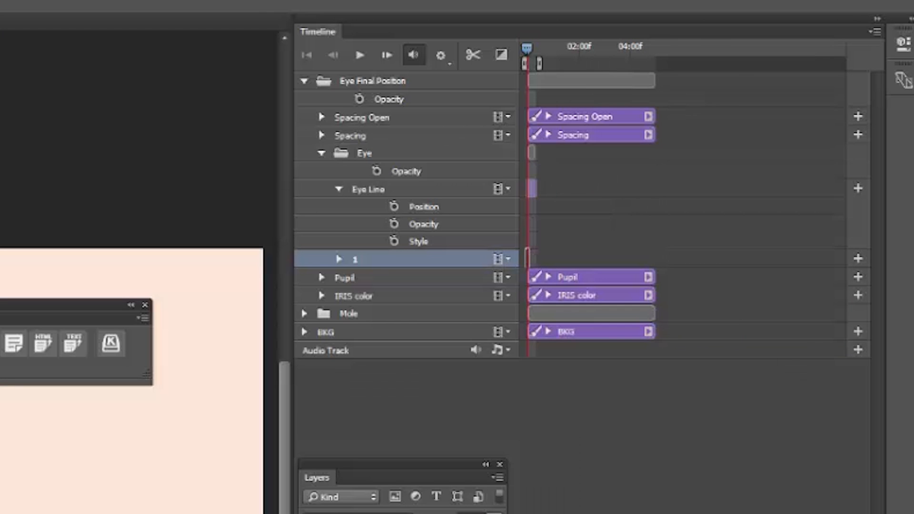
{"action": "left_click_drag", "start_coordinate": [677, 510], "coordinate": [697, 511]}
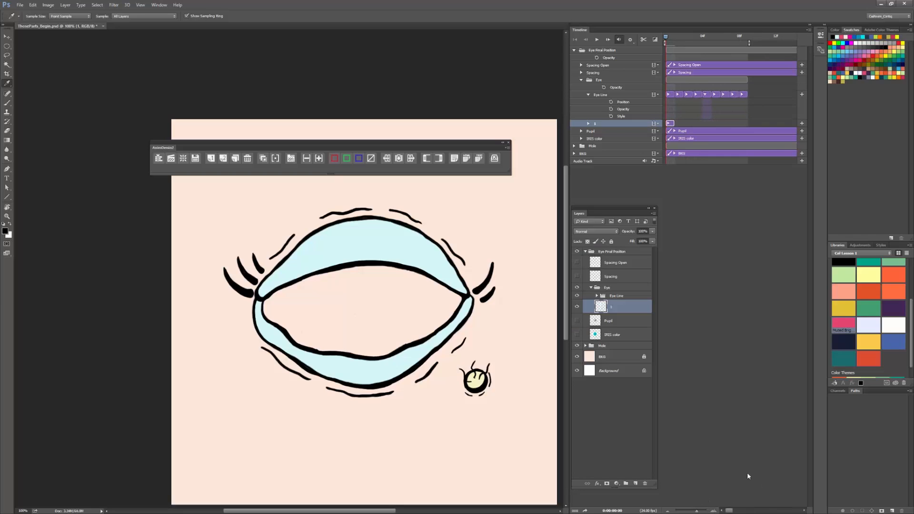
{"action": "left_click", "coordinate": [713, 511]}
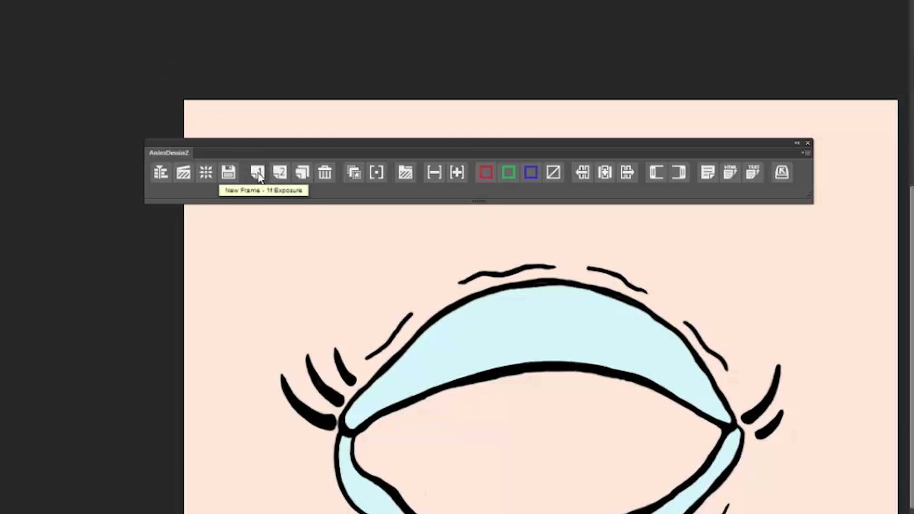
Step: Add a new one-frame exposure after color frame 1 and rename the resulting video group as Color
{"action": "left_click", "coordinate": [257, 174]}
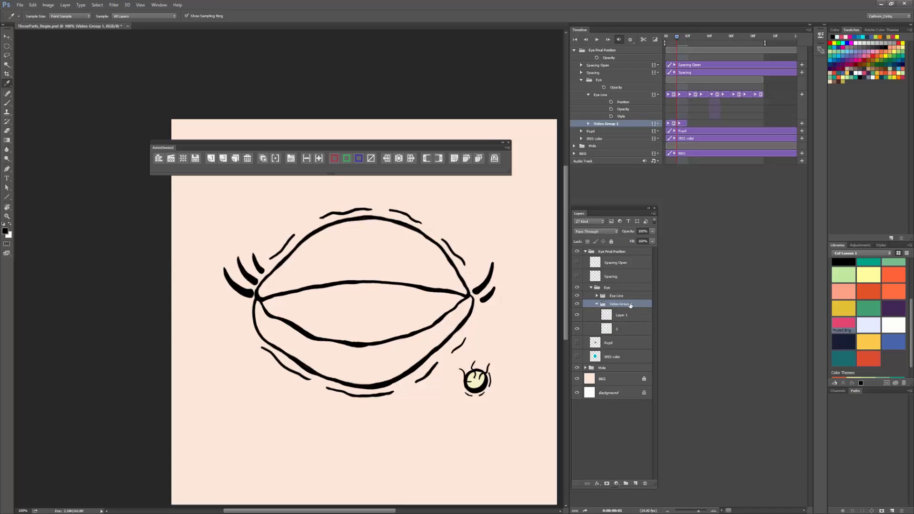
{"action": "double_click", "coordinate": [619, 304]}
{"action": "type", "text": "Color"}
{"action": "key", "text": "Return"}
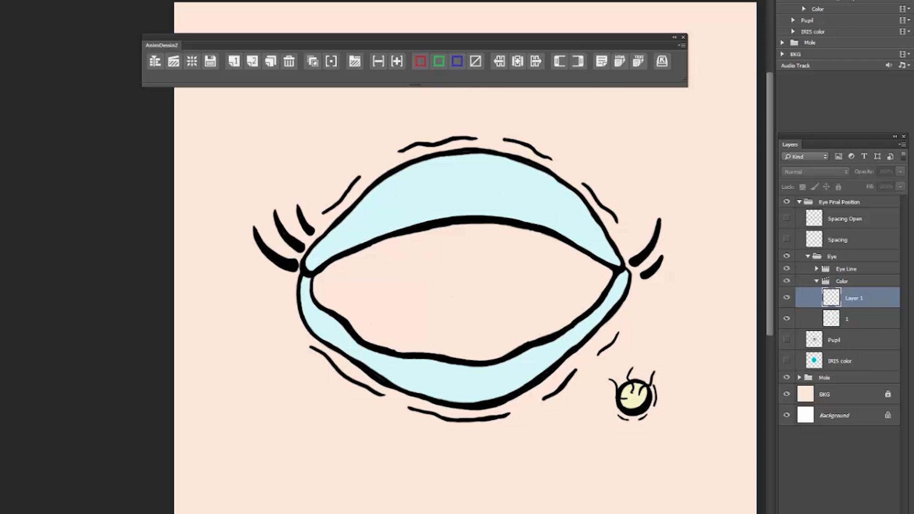
Step: Select the upper and lower eyelid areas on the second color frame with the Magic Wand, fill them light blue, and deselect
{"action": "key", "text": "Right"}
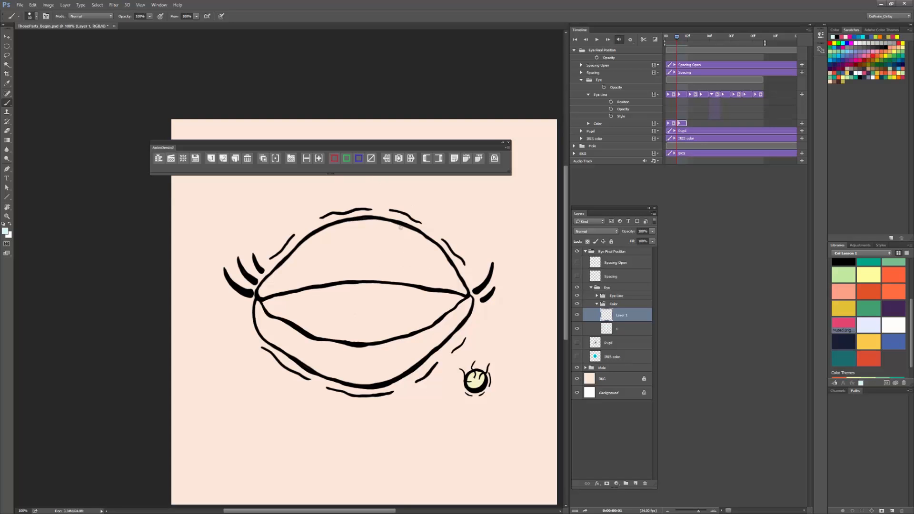
{"action": "key", "text": "w"}
{"action": "left_click", "coordinate": [379, 245]}
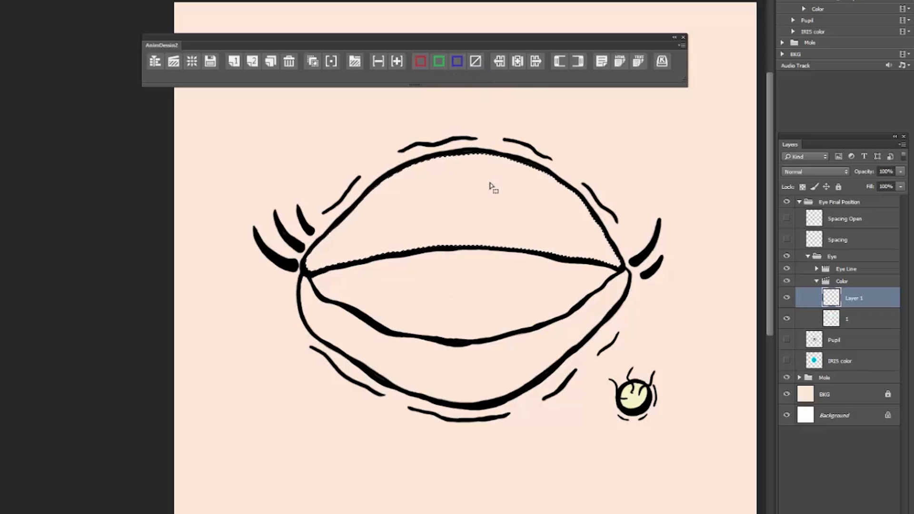
{"action": "left_click", "coordinate": [528, 356], "text": "shift"}
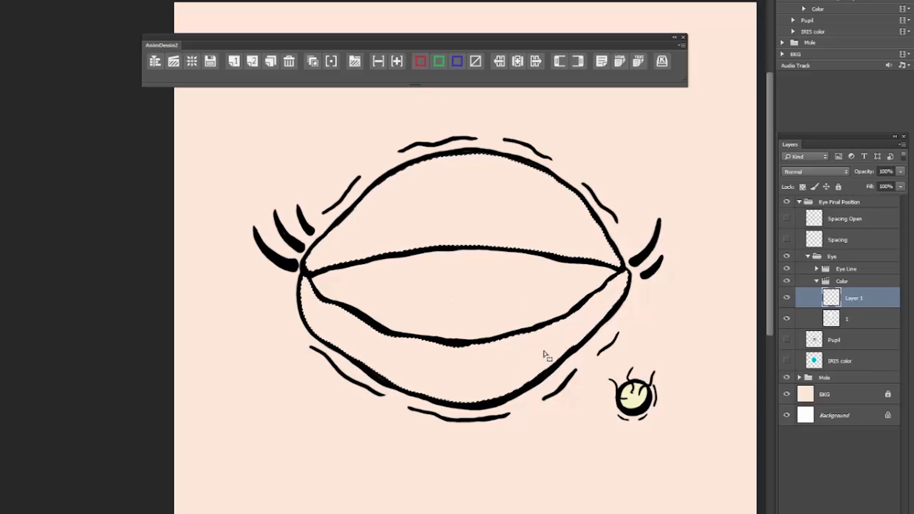
{"action": "key", "text": "alt+BackSpace"}
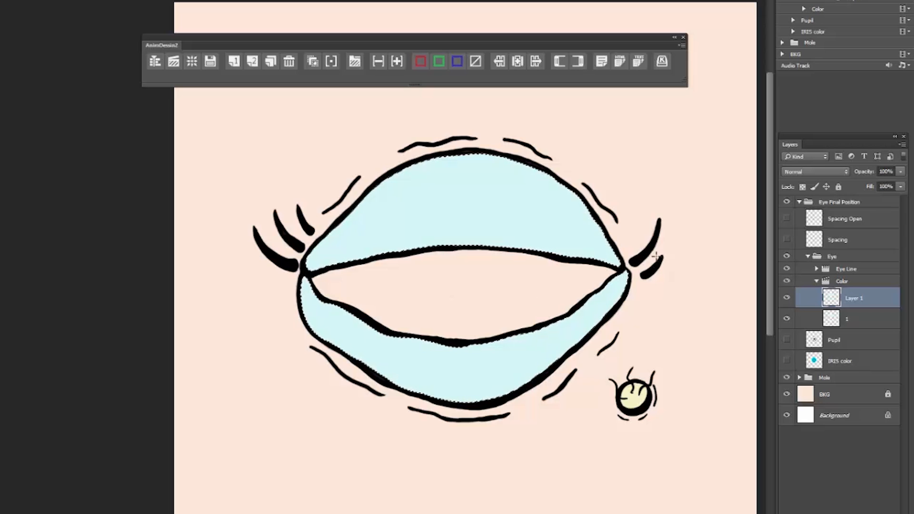
{"action": "key", "text": "ctrl+d"}
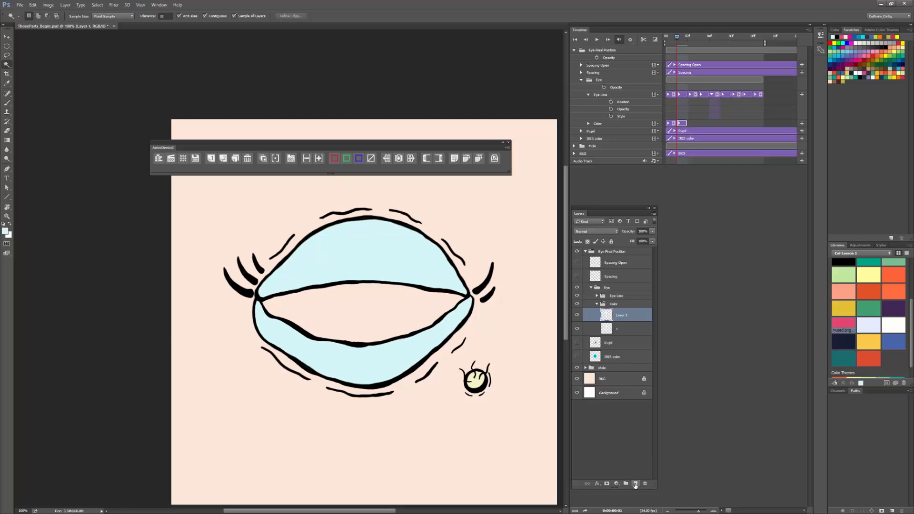
Step: Add a new layer beneath the IRIS color layer and fill it with the muted bright pink swatch as a backdrop
{"action": "left_click", "coordinate": [635, 483]}
{"action": "left_click_drag", "start_coordinate": [622, 324], "coordinate": [619, 377]}
{"action": "left_click_drag", "start_coordinate": [713, 148], "coordinate": [691, 148]}
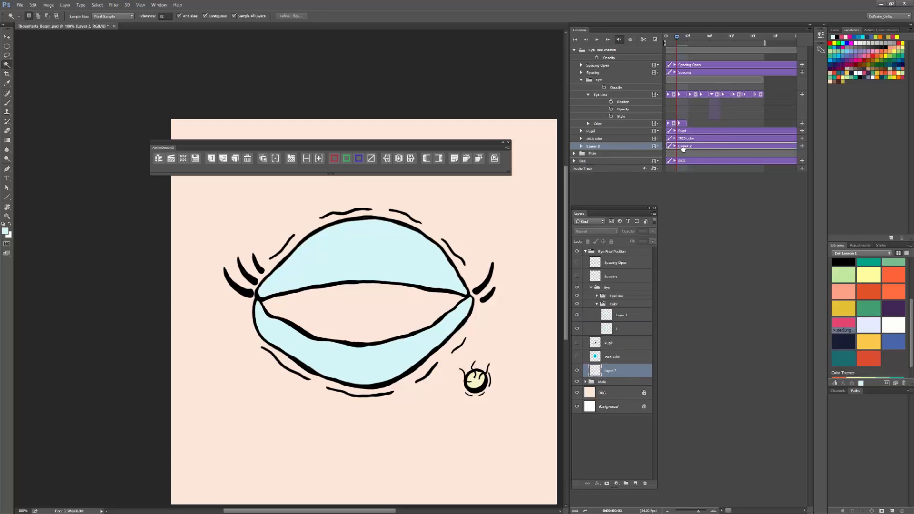
{"action": "left_click", "coordinate": [852, 323]}
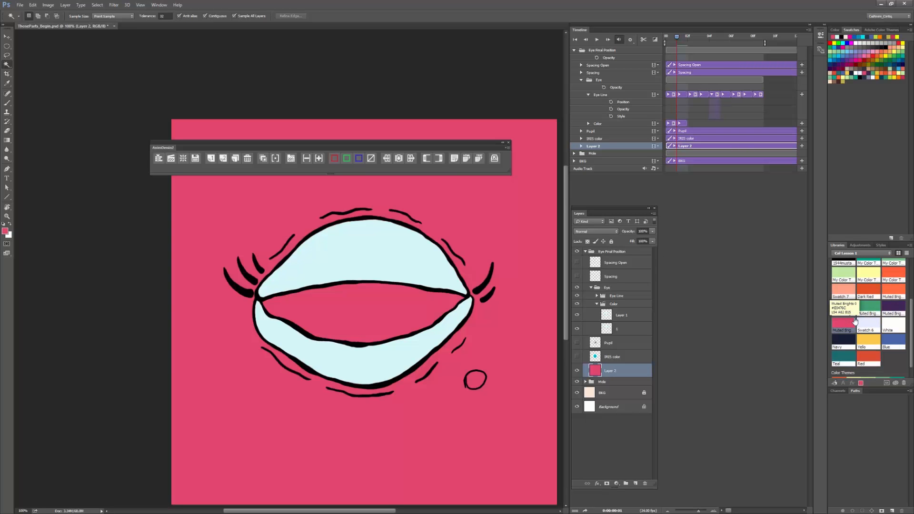
Step: Examine the edges between the eyelid fill and the black lines up close, and delete the pink backdrop layer
{"action": "key", "text": "ctrl+plus"}
{"action": "key", "text": "ctrl+plus"}
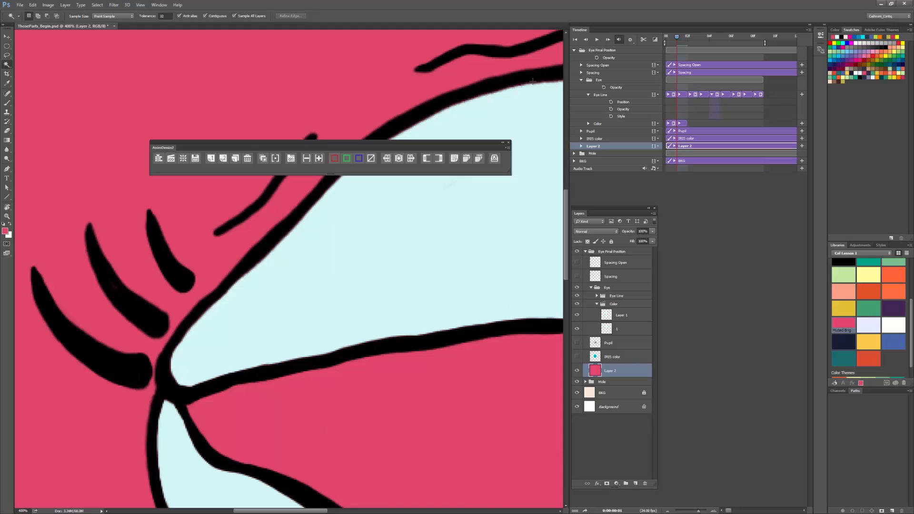
{"action": "key", "text": "ctrl+minus"}
{"action": "key", "text": "ctrl+minus"}
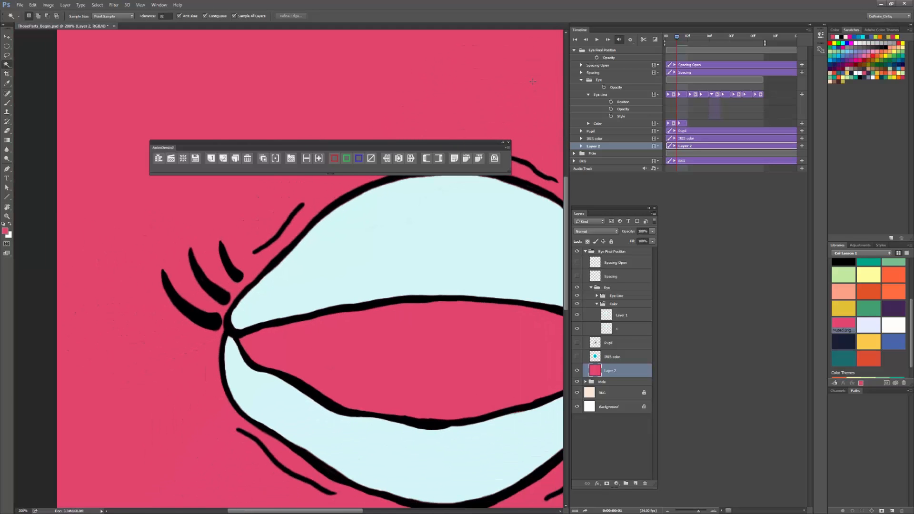
{"action": "left_click_drag", "start_coordinate": [471, 305], "coordinate": [368, 309]}
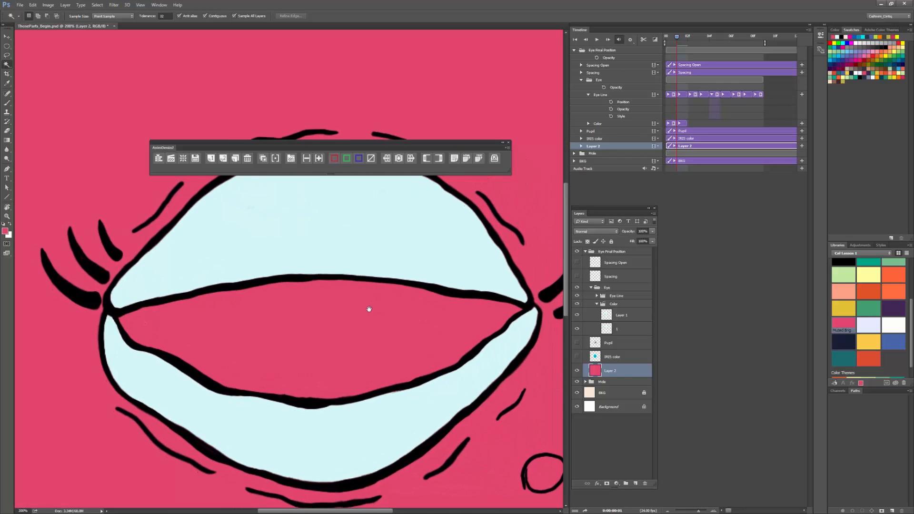
{"action": "left_click_drag", "start_coordinate": [622, 373], "coordinate": [644, 483]}
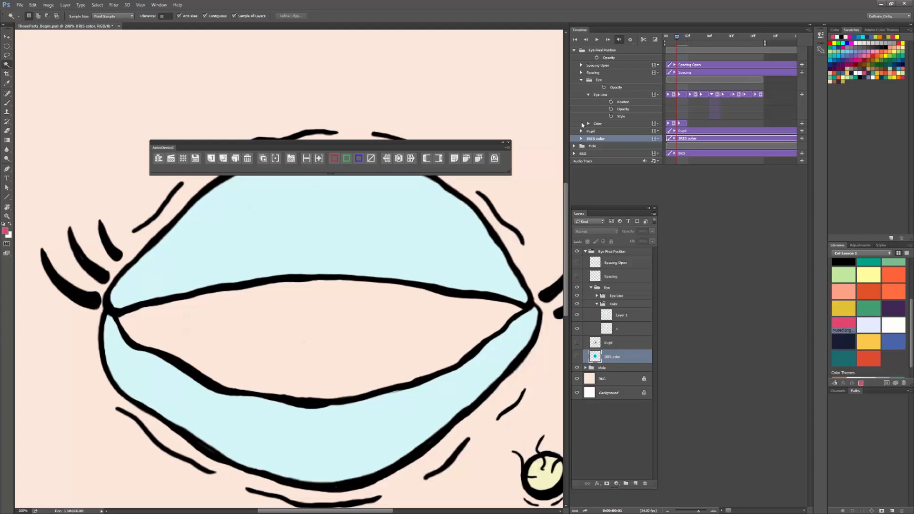
{"action": "key", "text": "ctrl+minus"}
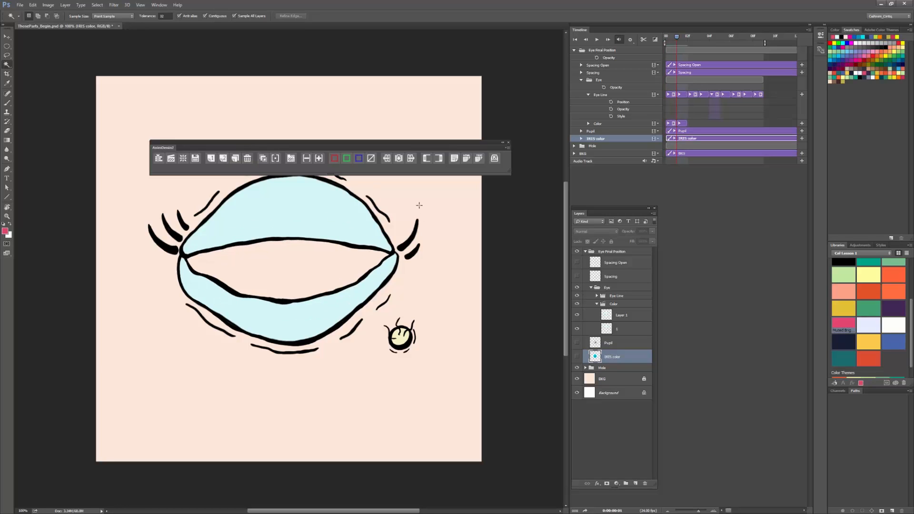
Step: Replace the filled second color frame with a blank one-frame exposure and select the upper and lower eyelid areas on it
{"action": "left_click_drag", "start_coordinate": [625, 315], "coordinate": [645, 483]}
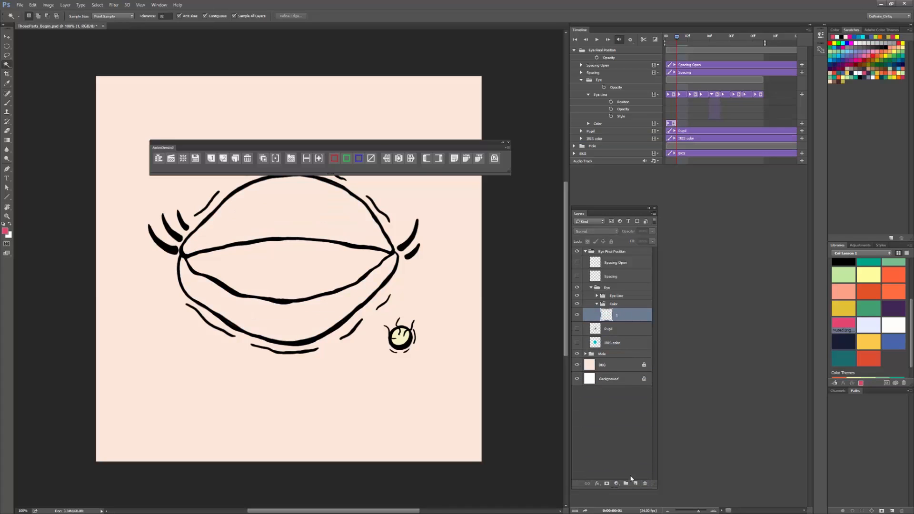
{"action": "left_click", "coordinate": [212, 161]}
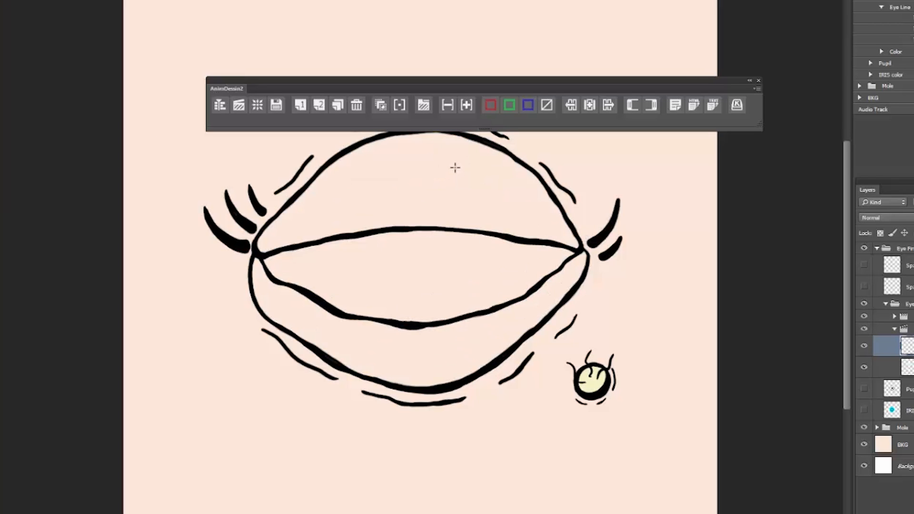
{"action": "left_click", "coordinate": [454, 168]}
{"action": "left_click", "coordinate": [517, 319], "text": "shift"}
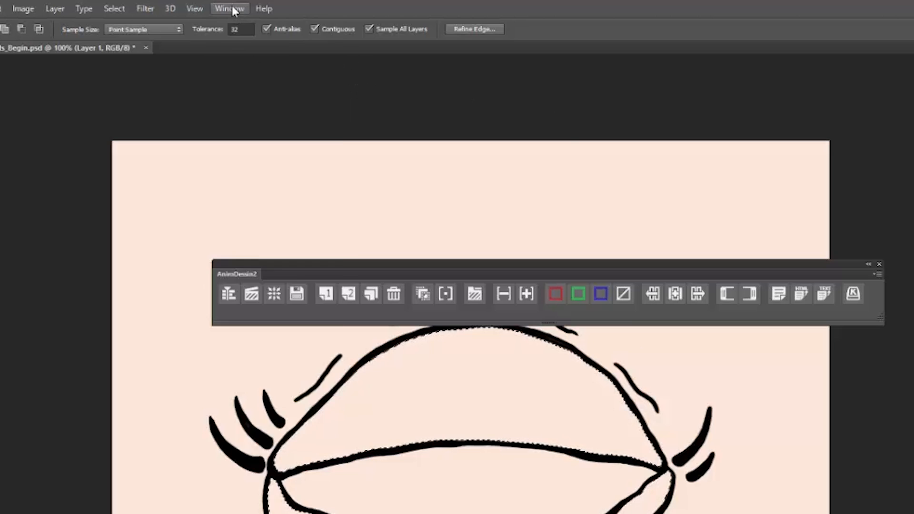
Step: Create an action named Expand Fill in the Frame By Frame set with function key F3 and color Gray, and start recording it
{"action": "left_click", "coordinate": [160, 6]}
{"action": "left_click", "coordinate": [286, 98]}
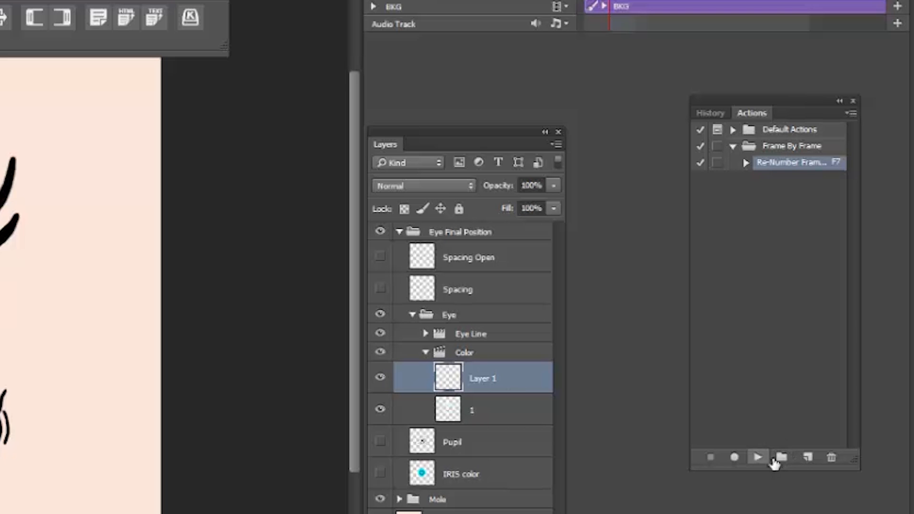
{"action": "left_click", "coordinate": [806, 458]}
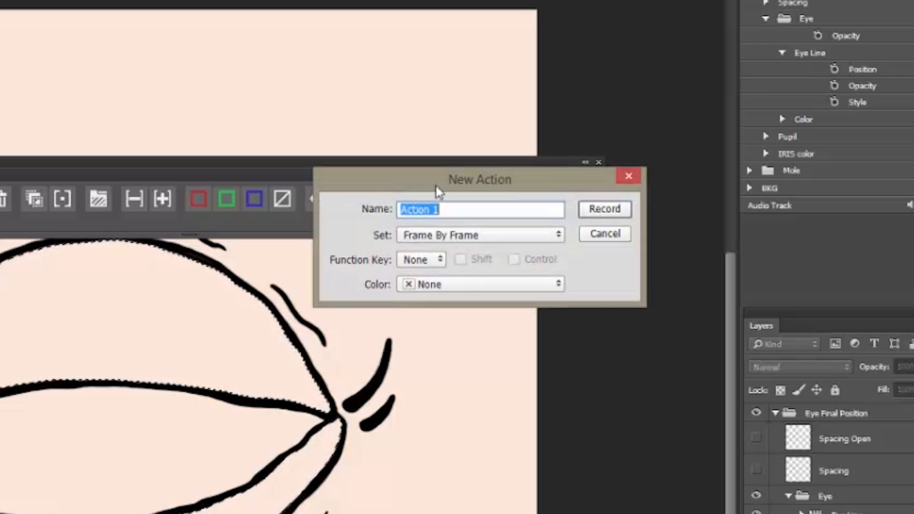
{"action": "type", "text": "Expan"}
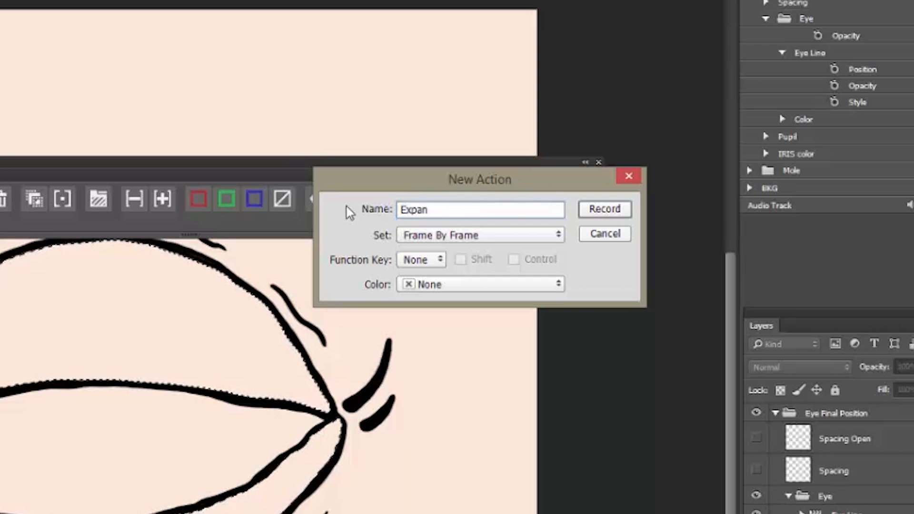
{"action": "type", "text": "d Fill"}
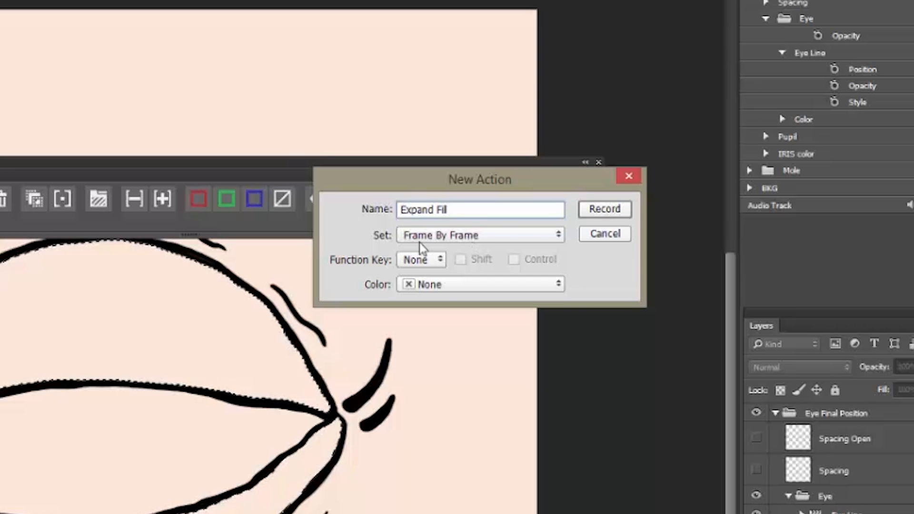
{"action": "left_click", "coordinate": [431, 260]}
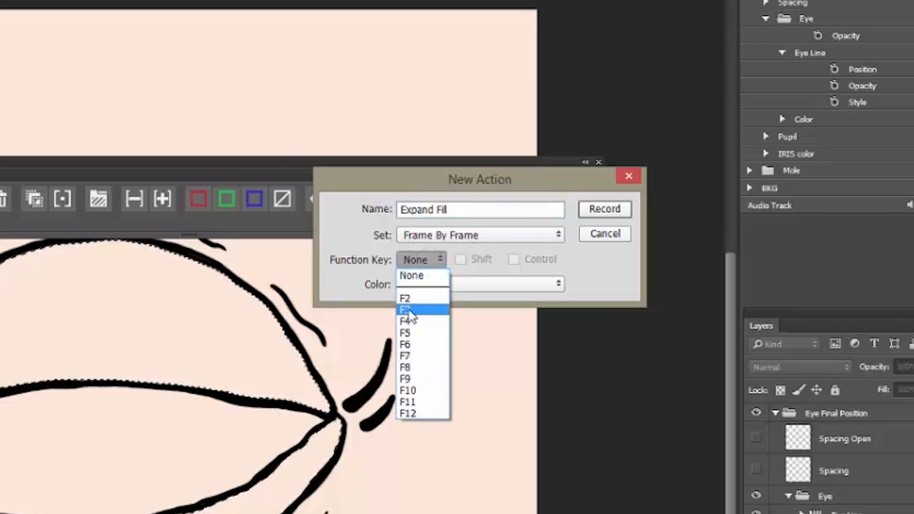
{"action": "left_click", "coordinate": [412, 310]}
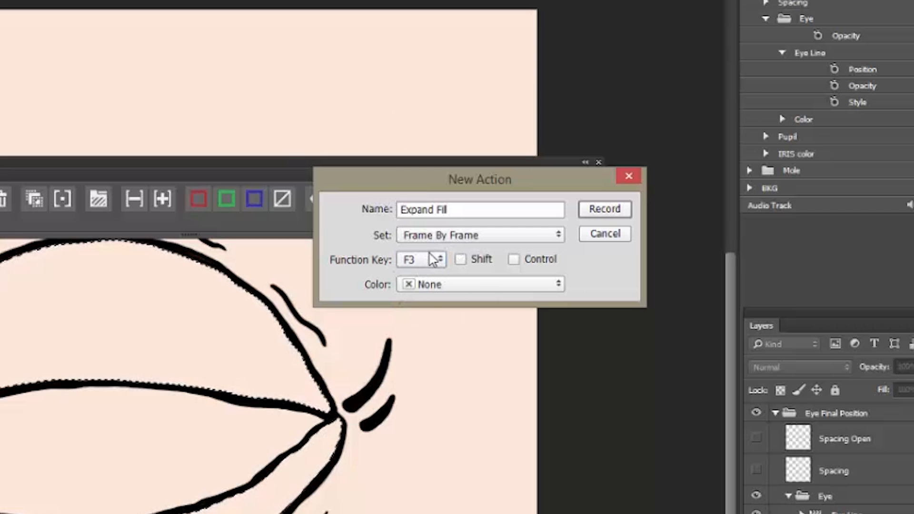
{"action": "left_click", "coordinate": [519, 284]}
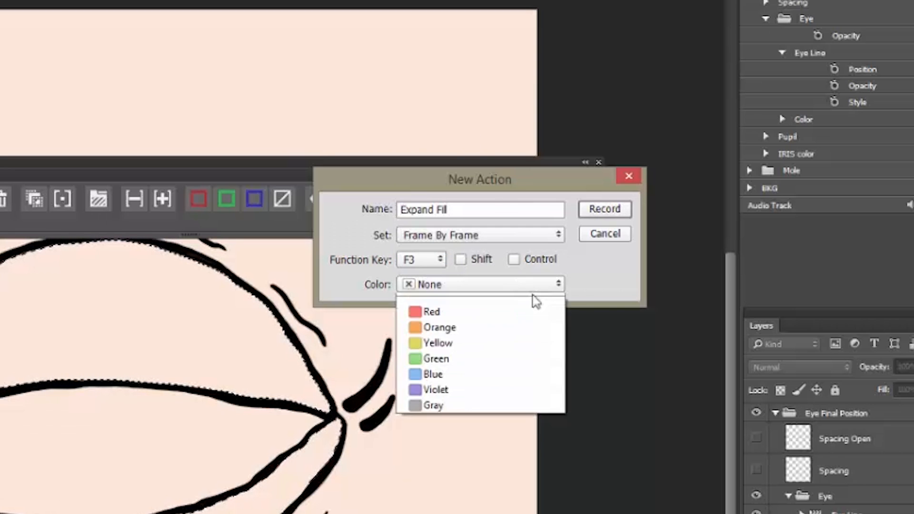
{"action": "left_click", "coordinate": [461, 408]}
{"action": "left_click", "coordinate": [605, 209]}
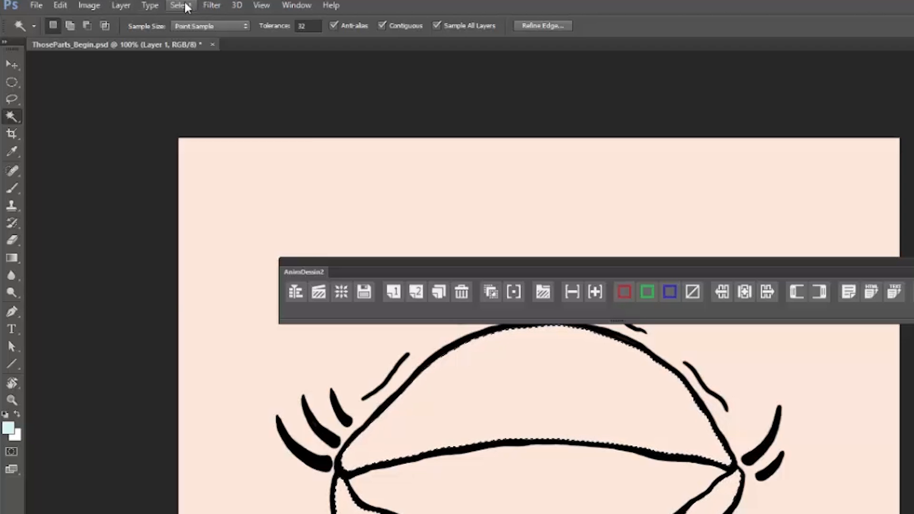
Step: Expand the eyelid selection by 3 pixels as the first recorded operation
{"action": "left_click", "coordinate": [99, 6]}
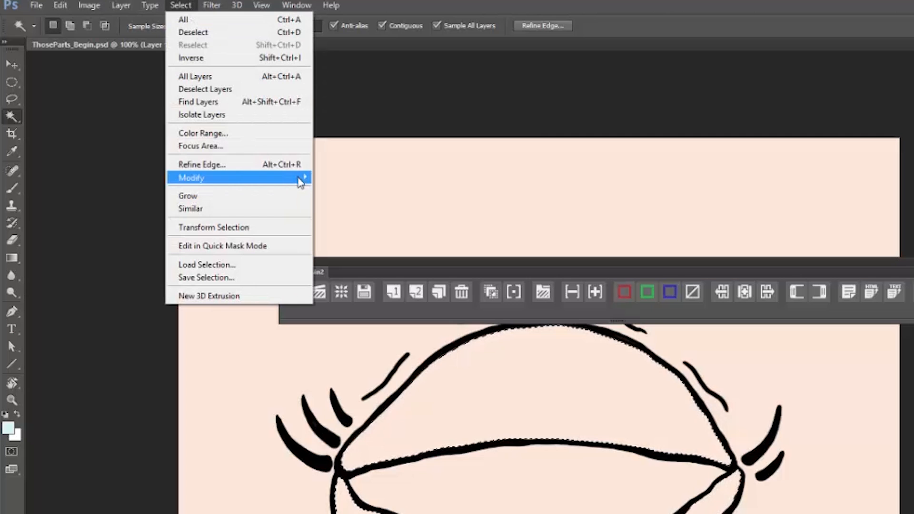
{"action": "mouse_move", "coordinate": [299, 180]}
{"action": "left_click", "coordinate": [102, 202]}
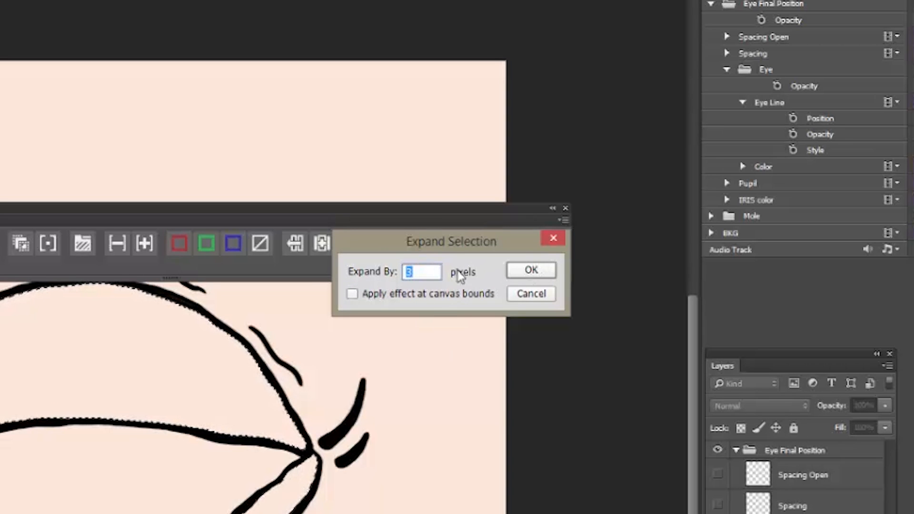
{"action": "left_click", "coordinate": [535, 272]}
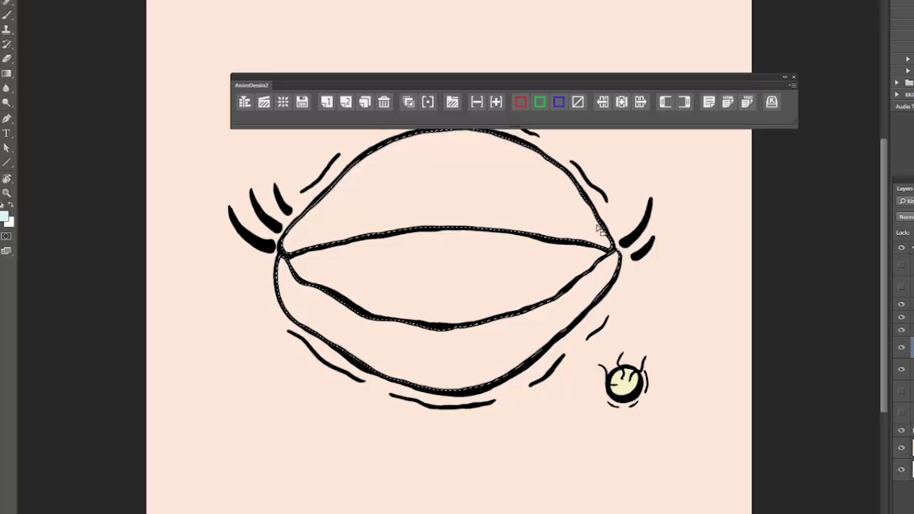
Step: Fill the expanded selection with the light blue foreground color, deselect it, and stop recording the action
{"action": "key", "text": "alt+BackSpace"}
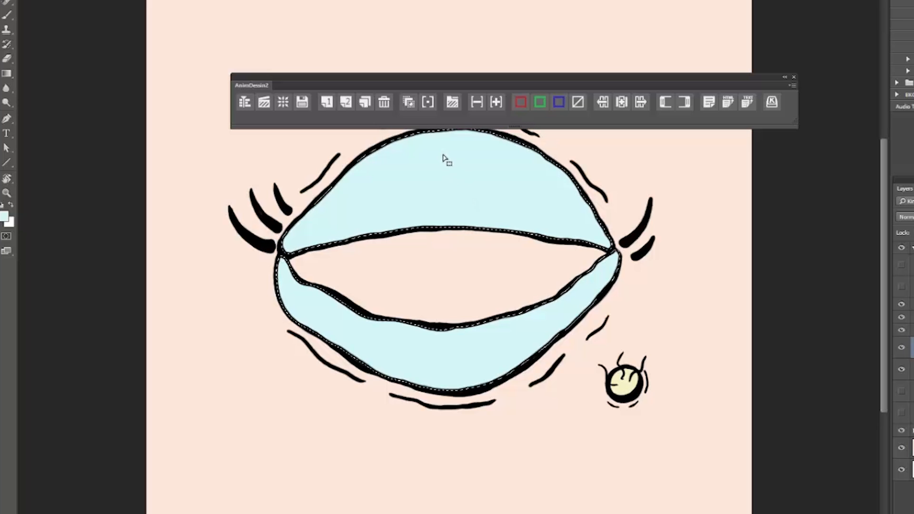
{"action": "key", "text": "ctrl+d"}
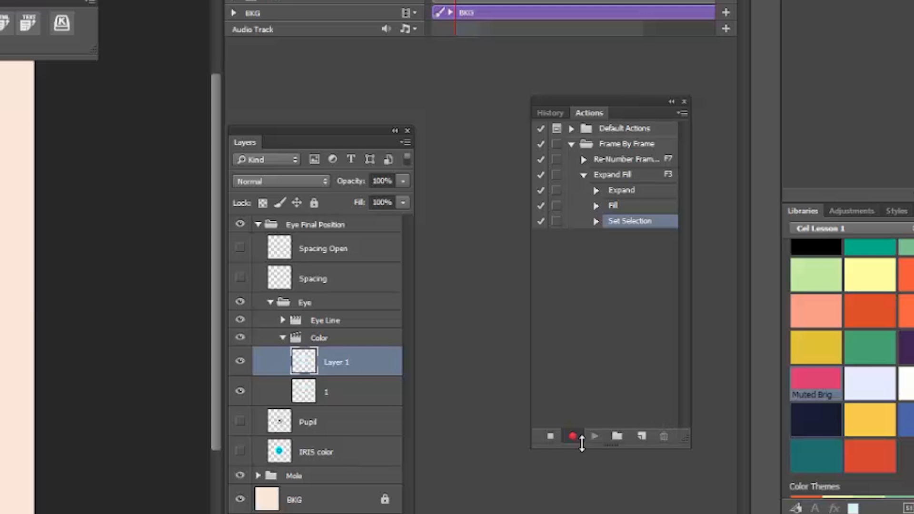
{"action": "left_click", "coordinate": [551, 436]}
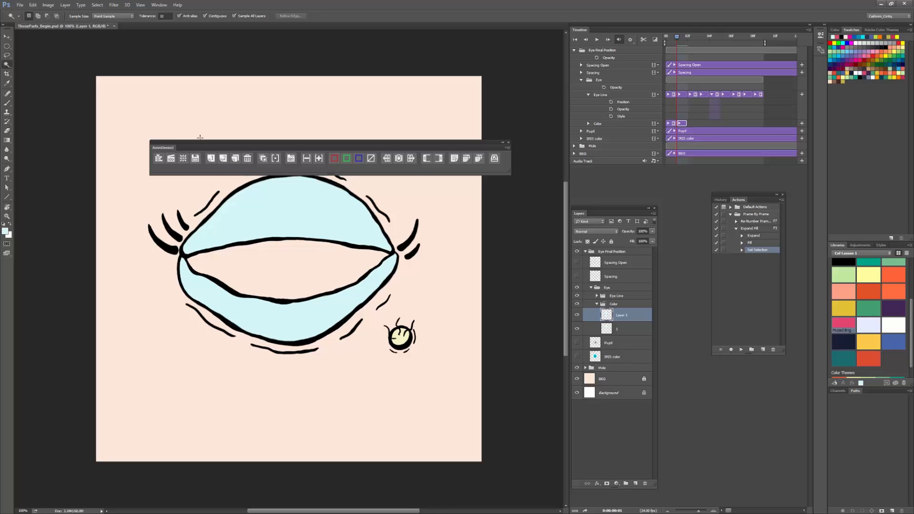
Step: Add the third and fourth one-frame exposures in the Color group, filling their selected eyelid areas with the Expand Fill action
{"action": "left_click", "coordinate": [212, 161]}
{"action": "left_click", "coordinate": [325, 320], "text": "shift"}
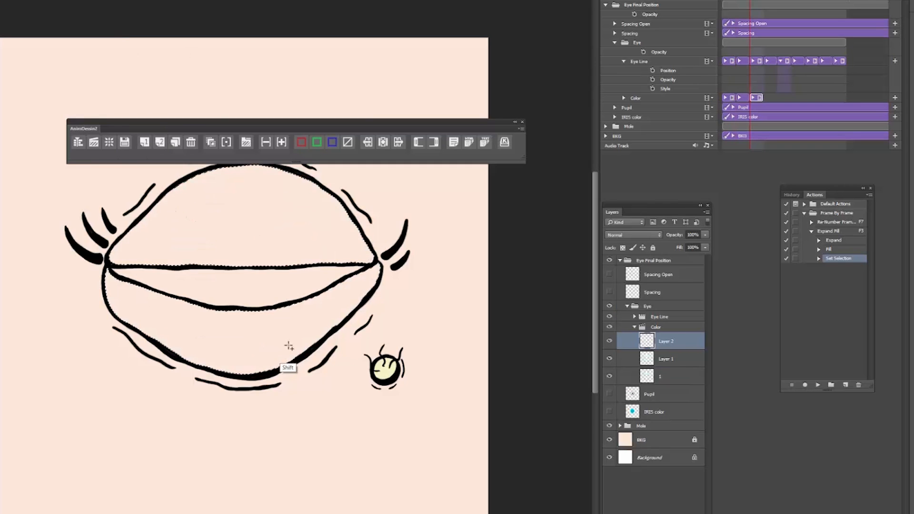
{"action": "key", "text": "F3"}
{"action": "left_click", "coordinate": [211, 158]}
{"action": "left_click", "coordinate": [326, 317], "text": "shift"}
{"action": "key", "text": "F3"}
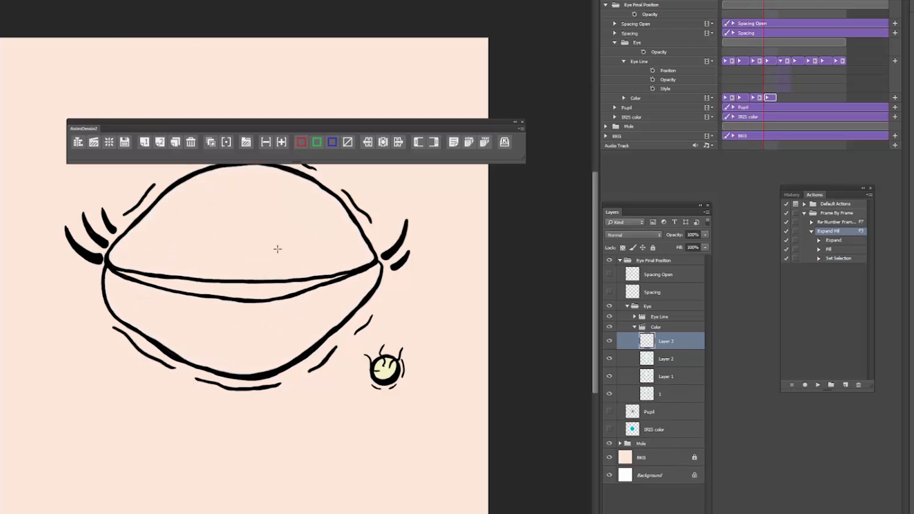
Step: Add the remaining one-frame exposures through the ninth color frame, selecting each frame's eyelid areas and running Expand Fill on them
{"action": "left_click", "coordinate": [211, 158]}
{"action": "left_click", "coordinate": [302, 186]}
{"action": "key", "text": "F3"}
{"action": "left_click", "coordinate": [144, 142]}
{"action": "left_click", "coordinate": [262, 206]}
{"action": "left_click", "coordinate": [267, 339], "text": "shift"}
{"action": "key", "text": "F3"}
{"action": "left_click", "coordinate": [144, 142]}
{"action": "left_click", "coordinate": [261, 206]}
{"action": "left_click", "coordinate": [267, 338], "text": "shift"}
{"action": "left_click", "coordinate": [144, 142]}
{"action": "left_click", "coordinate": [261, 206]}
{"action": "left_click", "coordinate": [270, 352], "text": "shift"}
{"action": "key", "text": "F3"}
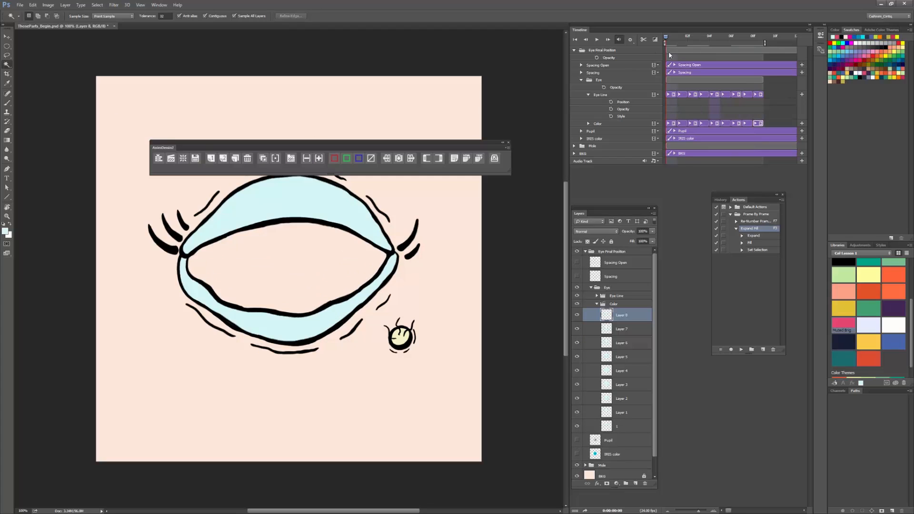
Step: Preview the colored eyelid frames from the start of the timeline and put away the actions list
{"action": "left_click_drag", "start_coordinate": [668, 51], "coordinate": [754, 54]}
{"action": "key", "text": "space"}
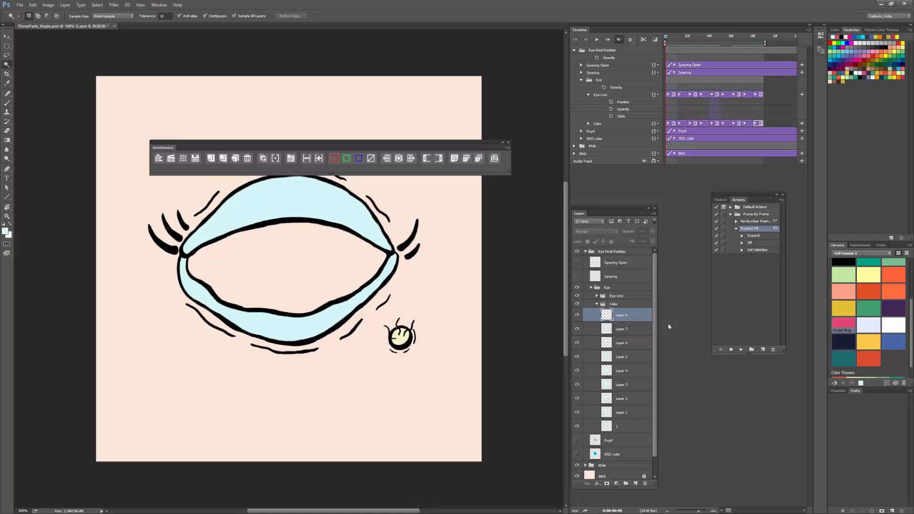
{"action": "left_click", "coordinate": [782, 195]}
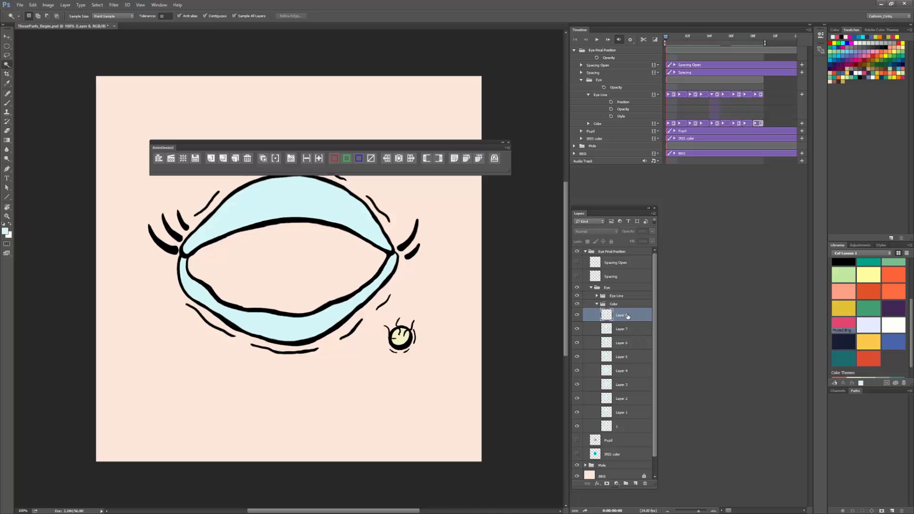
Step: Collapse the Color group, show the Pupil and IRIS color layers, and play back the complete blinking eye
{"action": "left_click", "coordinate": [598, 305]}
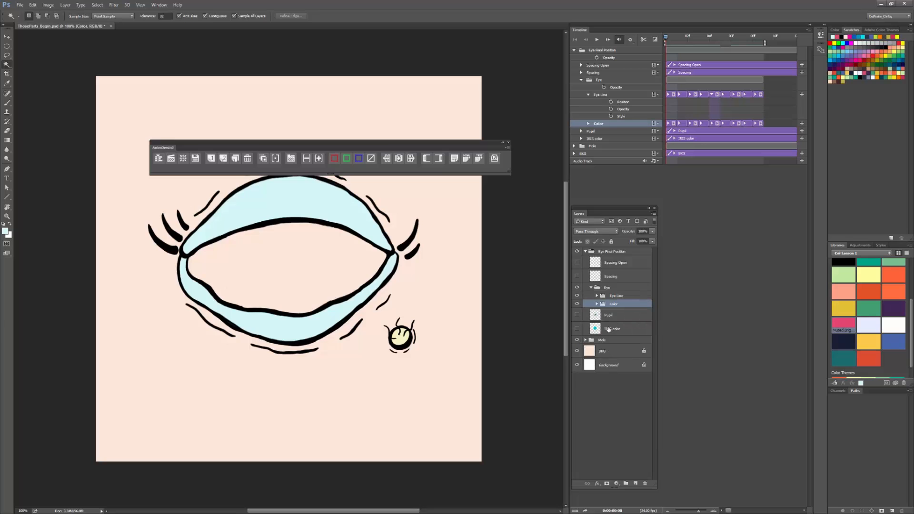
{"action": "left_click", "coordinate": [577, 315]}
{"action": "left_click", "coordinate": [577, 329]}
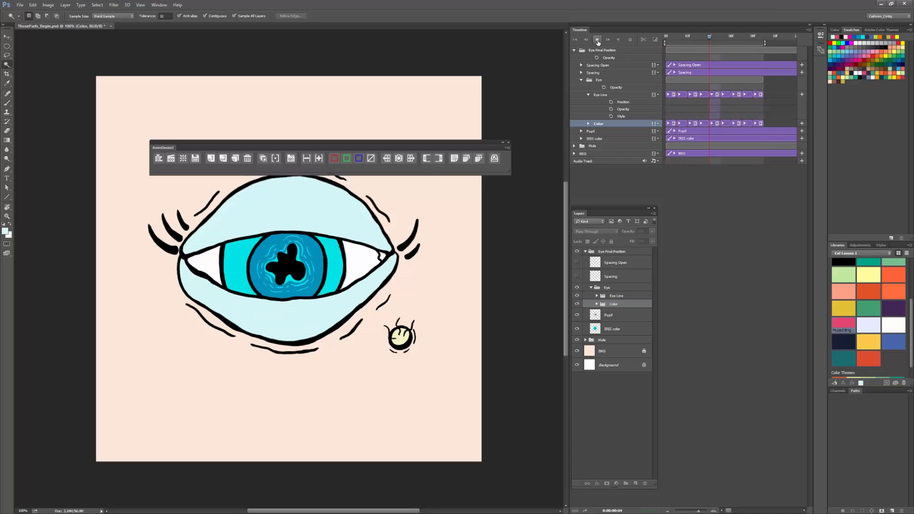
{"action": "left_click", "coordinate": [597, 40]}
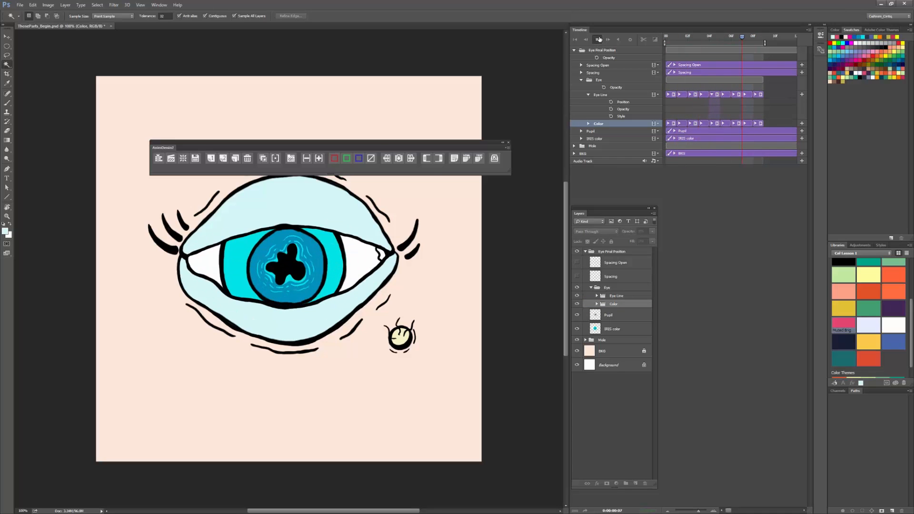
Step: Extend the timeline's work area to about frame 23 and stretch the last Color and Eye Line frames to its end
{"action": "left_click", "coordinate": [667, 511]}
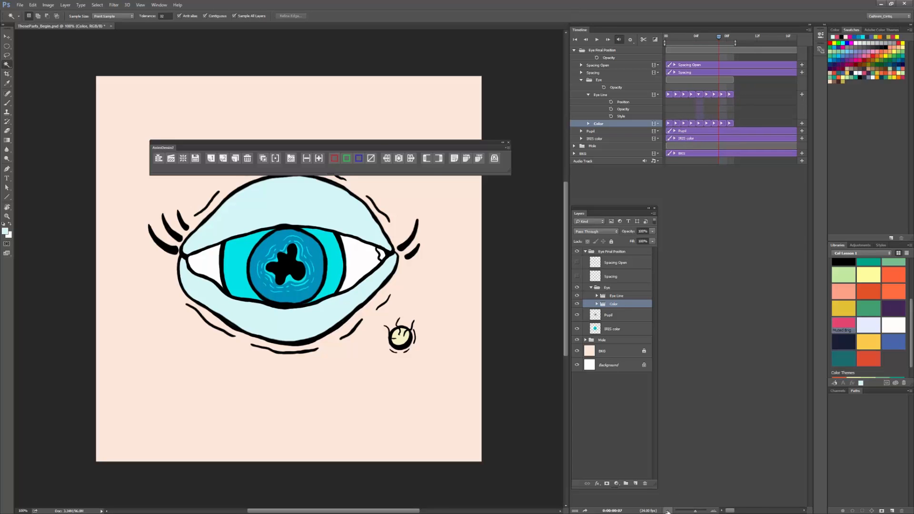
{"action": "left_click", "coordinate": [668, 511]}
{"action": "left_click", "coordinate": [668, 511]}
{"action": "left_click_drag", "start_coordinate": [688, 39], "coordinate": [718, 32]}
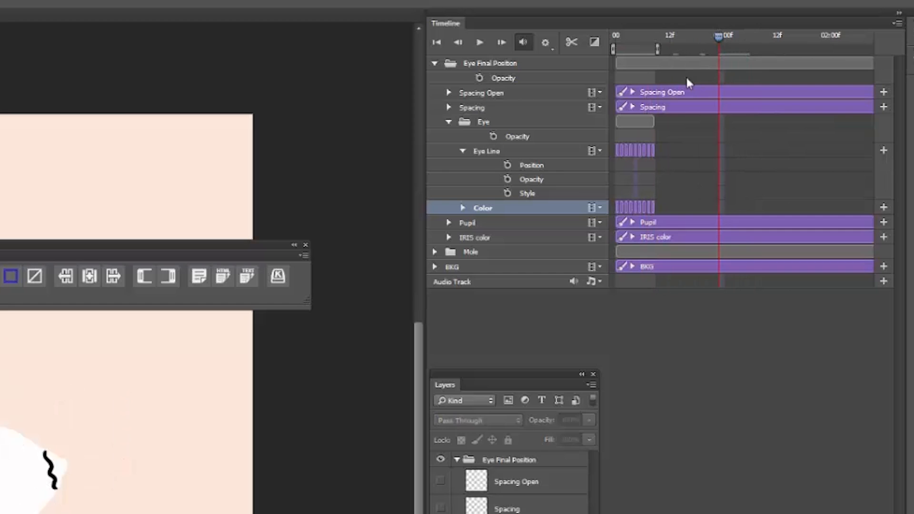
{"action": "left_click_drag", "start_coordinate": [700, 42], "coordinate": [720, 48]}
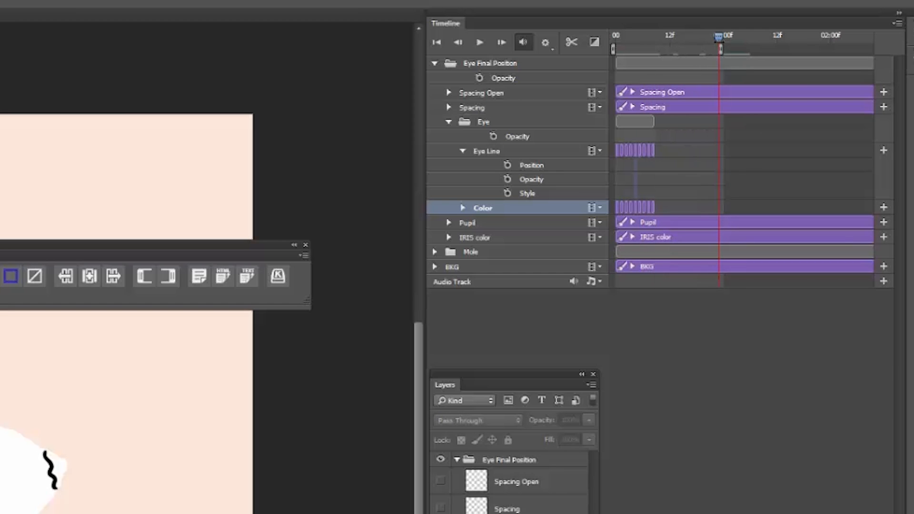
{"action": "left_click_drag", "start_coordinate": [659, 208], "coordinate": [722, 206]}
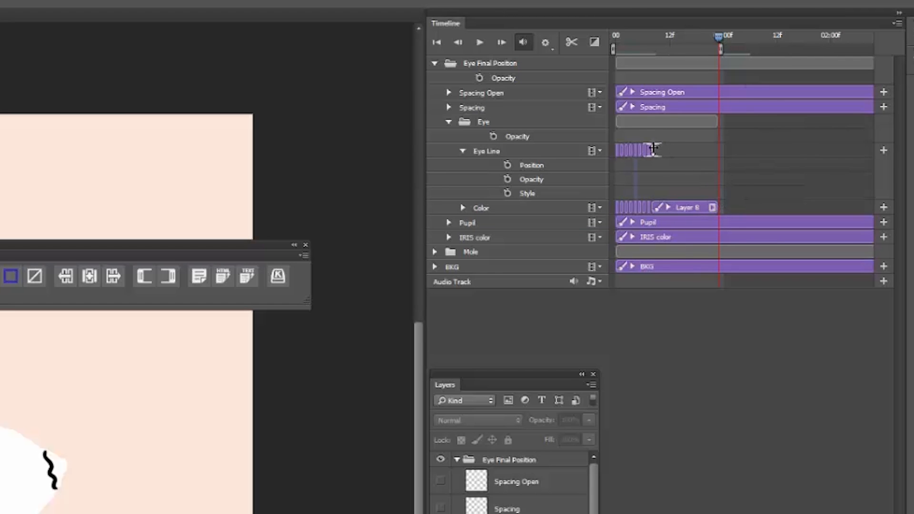
{"action": "left_click_drag", "start_coordinate": [652, 149], "coordinate": [719, 150]}
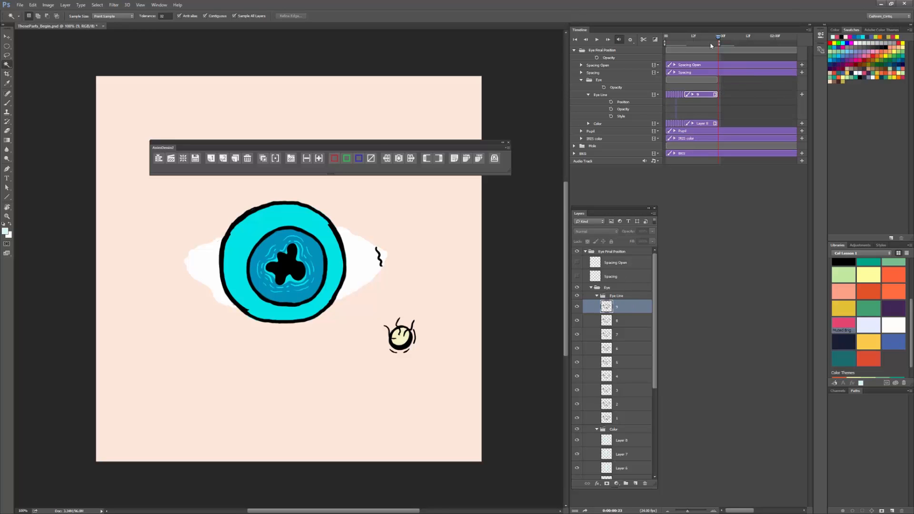
Step: Play the extended blink from the beginning and examine the timing of the closed and open poses
{"action": "left_click_drag", "start_coordinate": [718, 39], "coordinate": [627, 55]}
{"action": "left_click", "coordinate": [597, 40]}
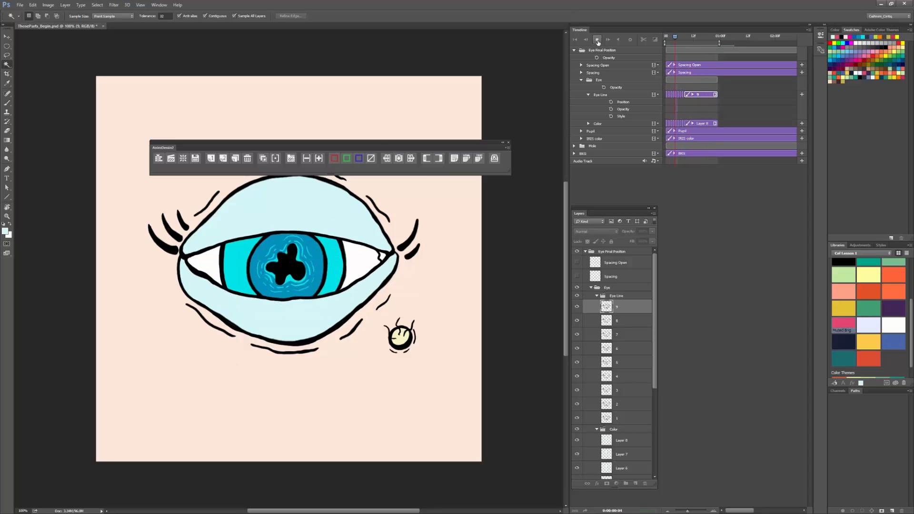
{"action": "left_click", "coordinate": [597, 42]}
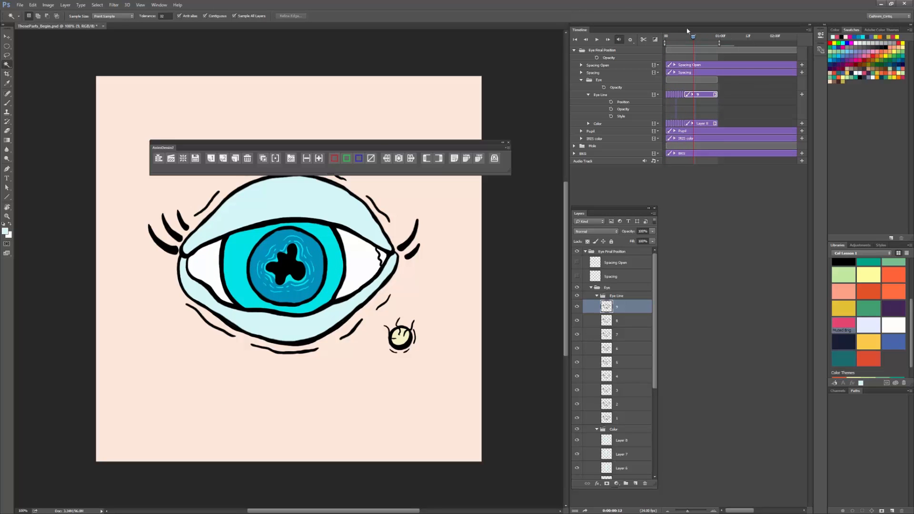
{"action": "left_click_drag", "start_coordinate": [694, 38], "coordinate": [670, 41]}
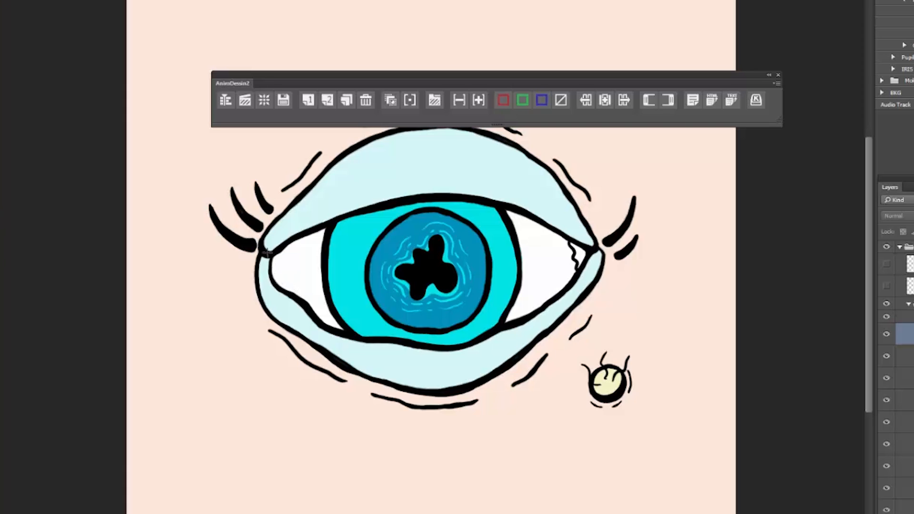
{"action": "key", "text": "space"}
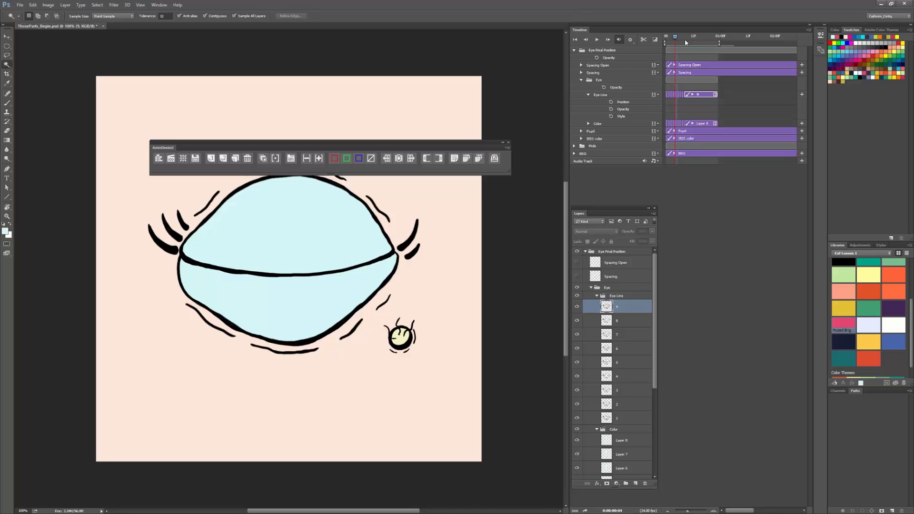
Step: Increase the exposure of the closed-eye drawing, frame 5 of Eye Line, to about six frames
{"action": "left_click", "coordinate": [714, 510]}
{"action": "left_click", "coordinate": [714, 510]}
{"action": "left_click", "coordinate": [714, 510]}
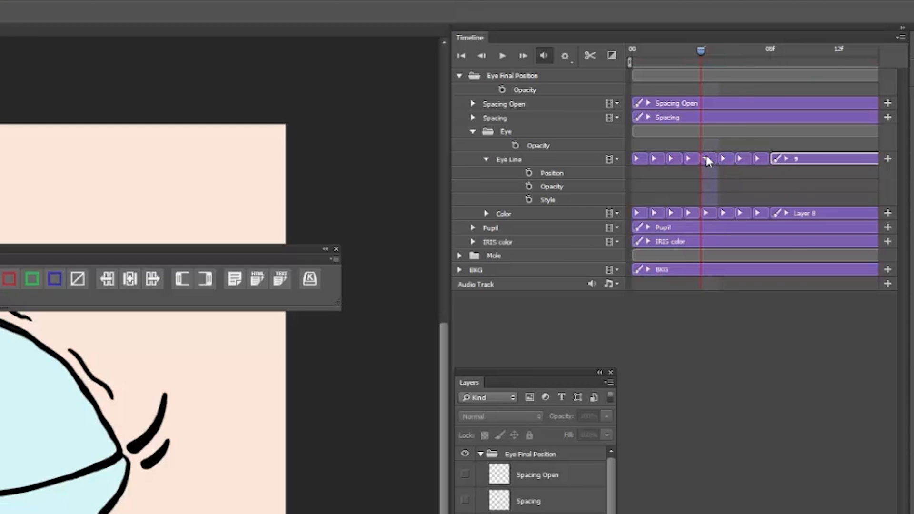
{"action": "left_click", "coordinate": [707, 157]}
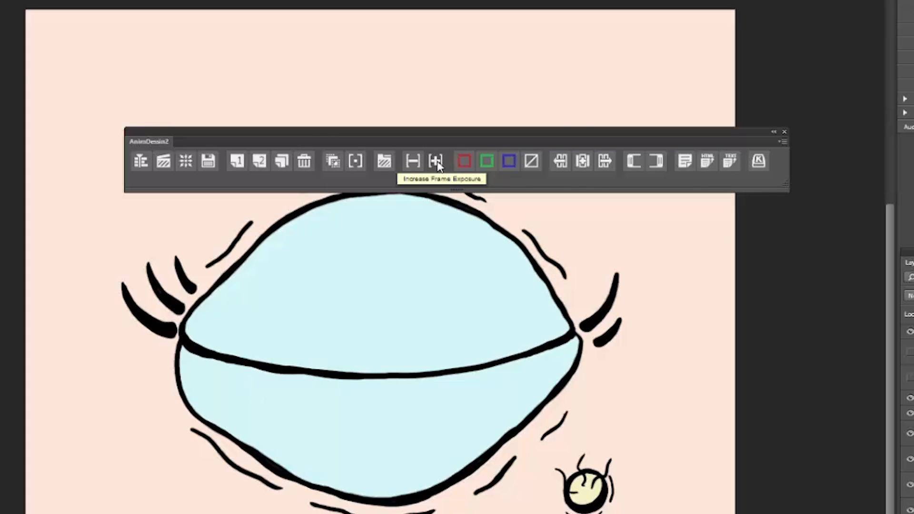
{"action": "left_click", "coordinate": [437, 163]}
{"action": "left_click", "coordinate": [438, 162]}
{"action": "left_click", "coordinate": [437, 163]}
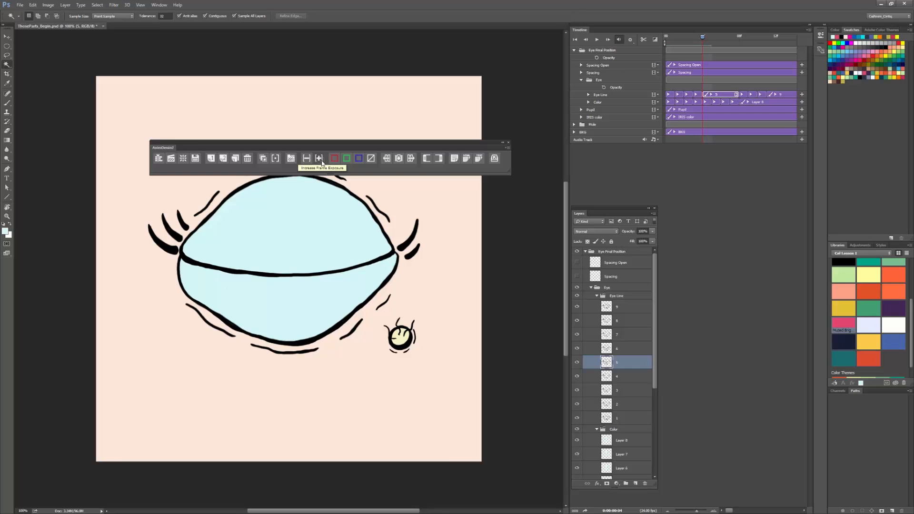
{"action": "left_click", "coordinate": [322, 164]}
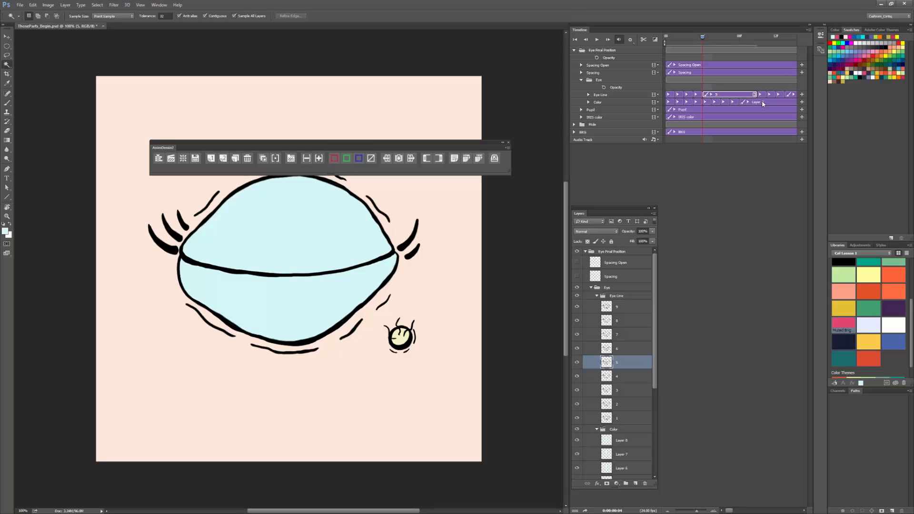
Step: Increase the exposure of the matching closed-eye color frame, Layer 4, to the same length as the Eye Line drawing
{"action": "left_click", "coordinate": [702, 104]}
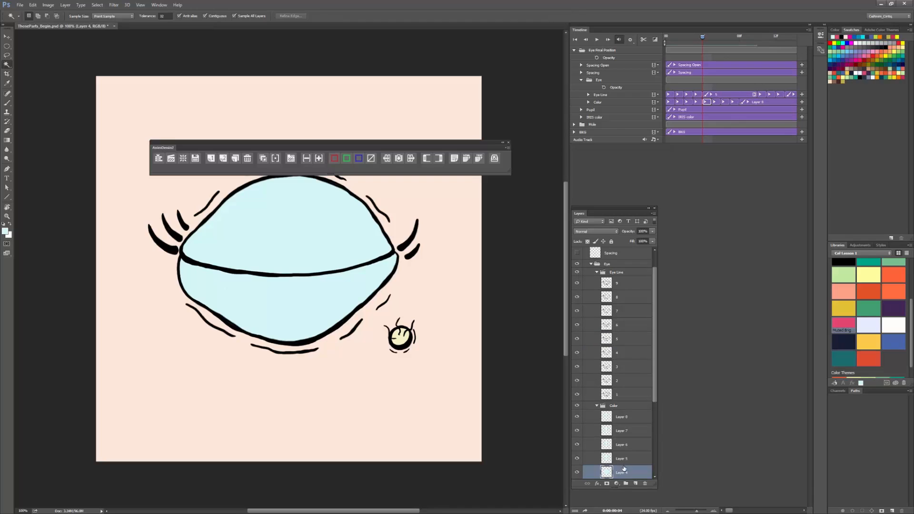
{"action": "left_click", "coordinate": [322, 160]}
{"action": "left_click", "coordinate": [322, 161]}
{"action": "left_click", "coordinate": [321, 161]}
{"action": "left_click", "coordinate": [322, 160]}
{"action": "left_click", "coordinate": [322, 161]}
{"action": "left_click_drag", "start_coordinate": [656, 308], "coordinate": [651, 386]}
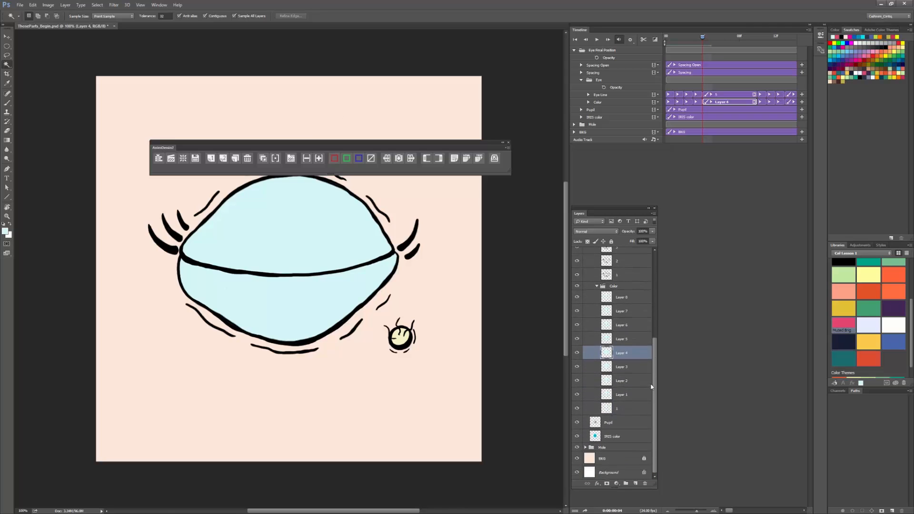
Step: Select all frame layers in the Color group and rename them as a numbered sequence from 1 to 9
{"action": "left_click", "coordinate": [618, 408]}
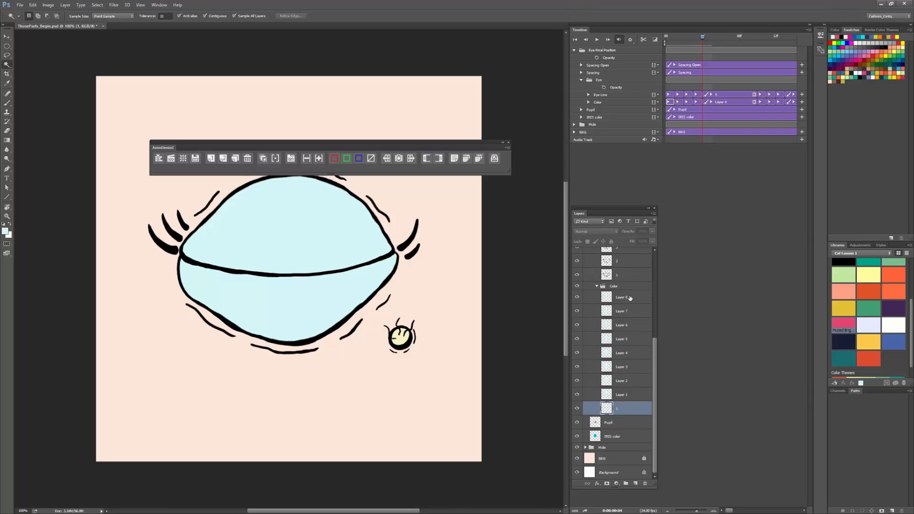
{"action": "scroll", "coordinate": [655, 370], "scroll_direction": "up", "scroll_amount": 2}
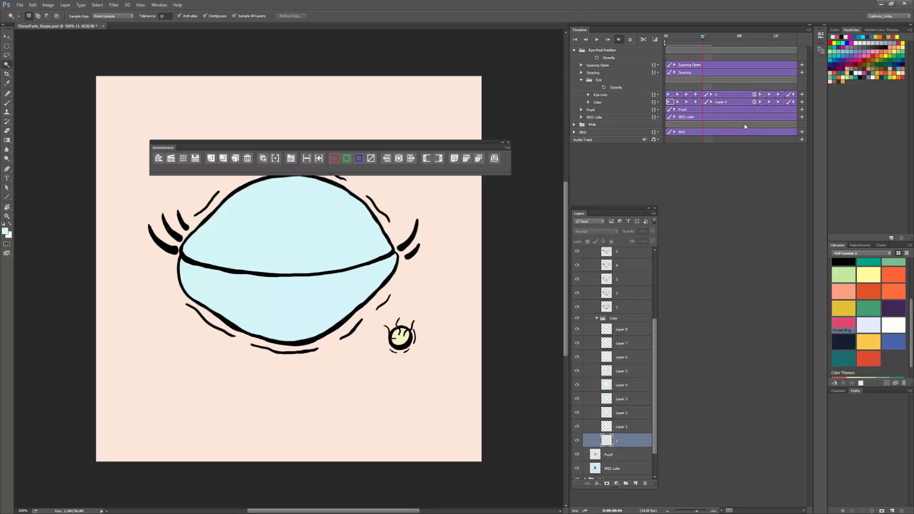
{"action": "left_click_drag", "start_coordinate": [755, 101], "coordinate": [757, 102]}
{"action": "scroll", "coordinate": [636, 381], "scroll_direction": "down", "scroll_amount": 2}
{"action": "left_click", "coordinate": [636, 396]}
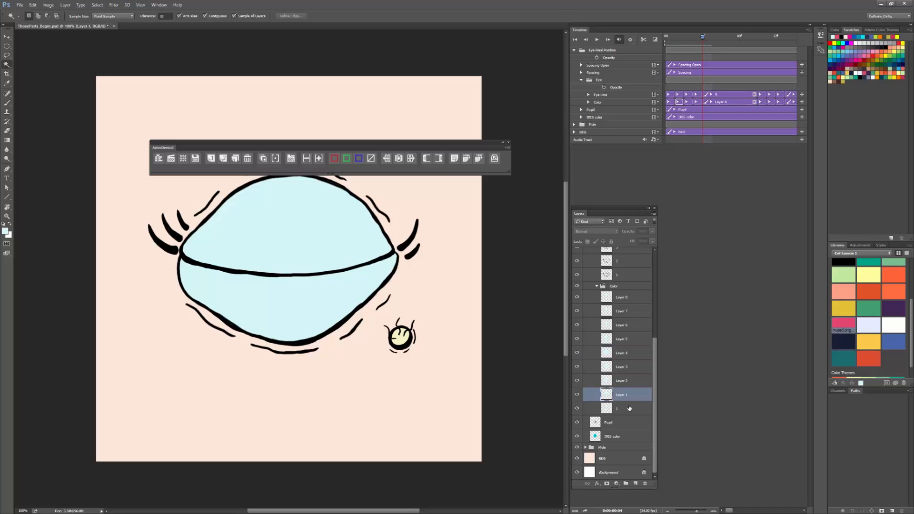
{"action": "left_click", "coordinate": [636, 408]}
{"action": "left_click", "coordinate": [633, 297], "text": "shift"}
{"action": "key", "text": "F5"}
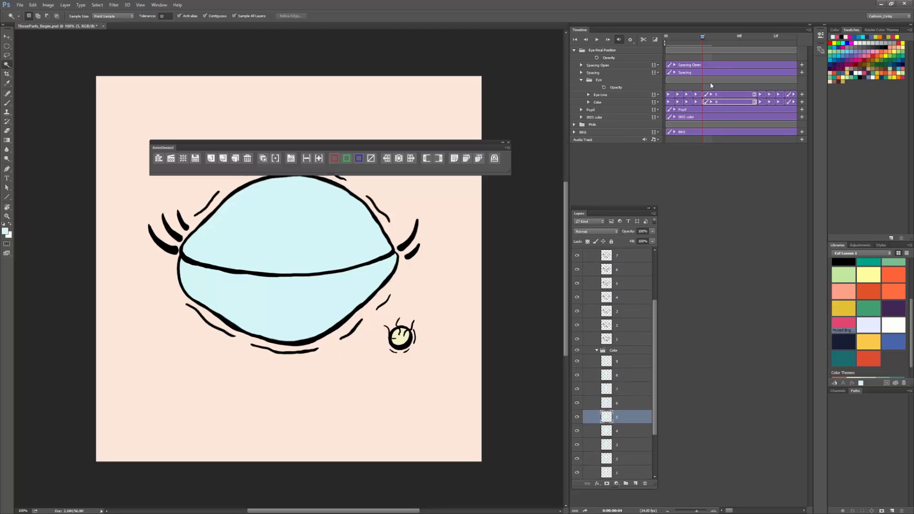
Step: Play the blink to check its timing and return to the first frame
{"action": "left_click_drag", "start_coordinate": [654, 352], "coordinate": [651, 273]}
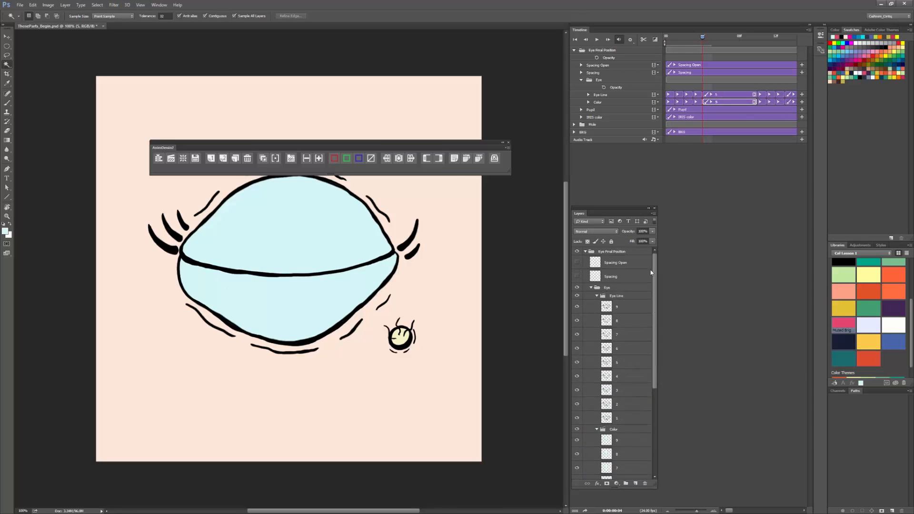
{"action": "left_click", "coordinate": [597, 39]}
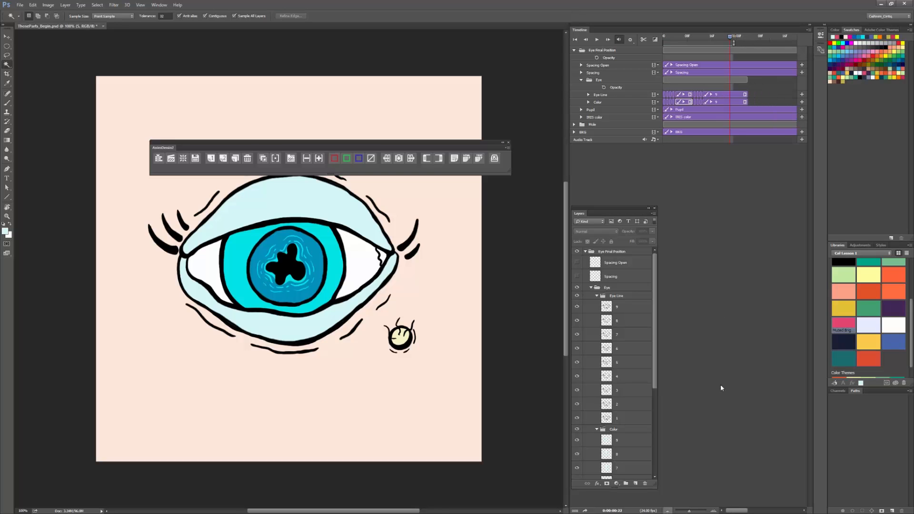
{"action": "left_click", "coordinate": [665, 38]}
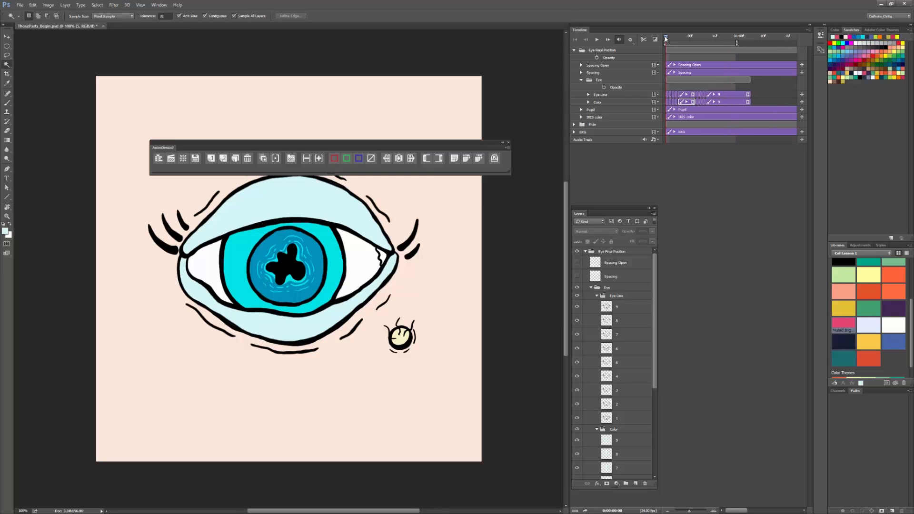
{"action": "mouse_move", "coordinate": [665, 38]}
{"action": "left_mouse_down"}
{"action": "mouse_move", "coordinate": [735, 43]}
{"action": "mouse_move", "coordinate": [674, 39]}
{"action": "mouse_move", "coordinate": [705, 41]}
{"action": "mouse_move", "coordinate": [726, 64]}
{"action": "mouse_move", "coordinate": [666, 37]}
{"action": "left_mouse_up"}
Step: Collapse the Eye Line and Color groups and add a new one-frame-exposure layer in the Eye group at the first frame
{"action": "left_click", "coordinate": [596, 295]}
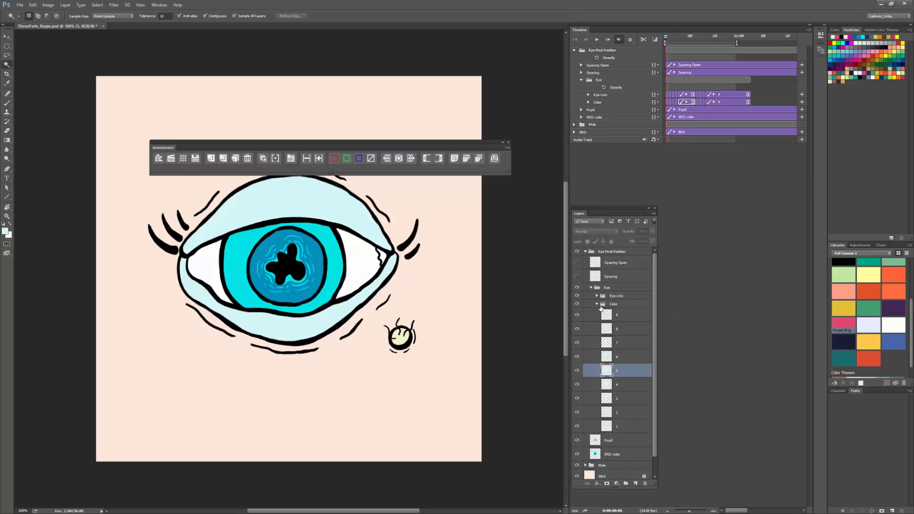
{"action": "left_click", "coordinate": [595, 305]}
{"action": "left_click", "coordinate": [597, 304]}
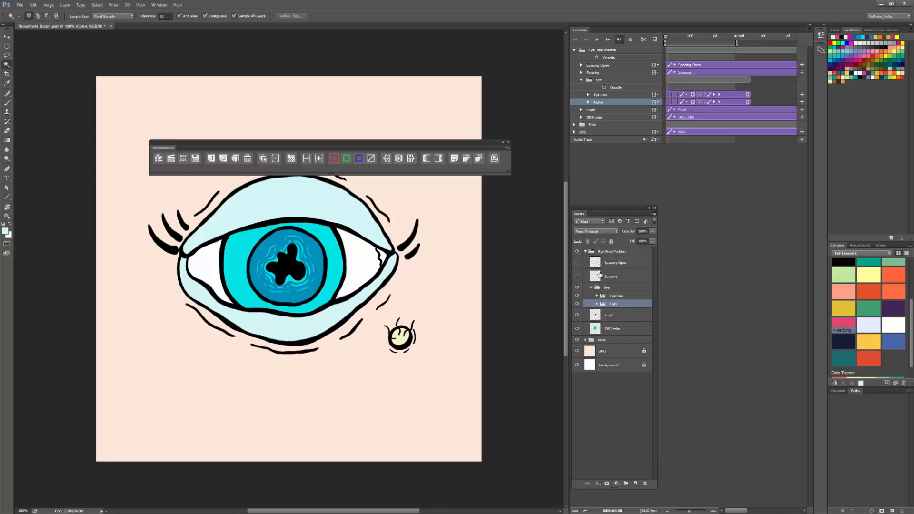
{"action": "left_click", "coordinate": [615, 287]}
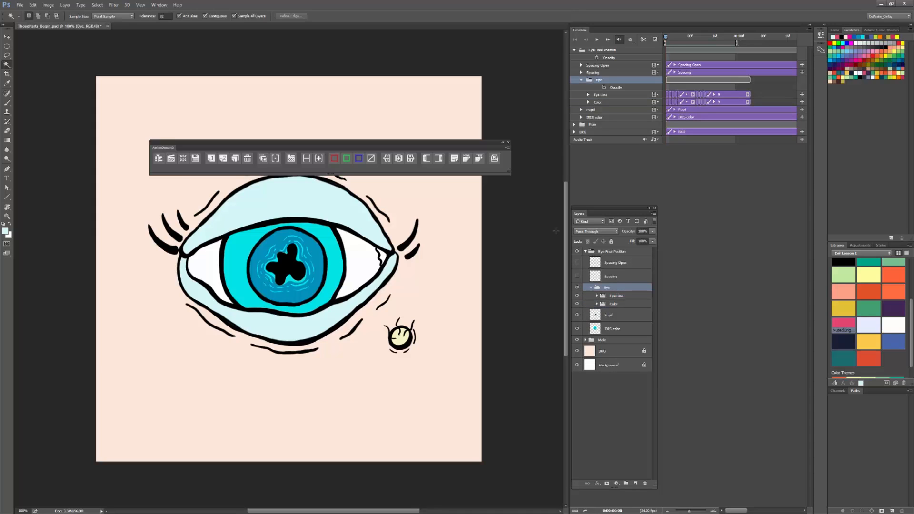
{"action": "left_click", "coordinate": [211, 158]}
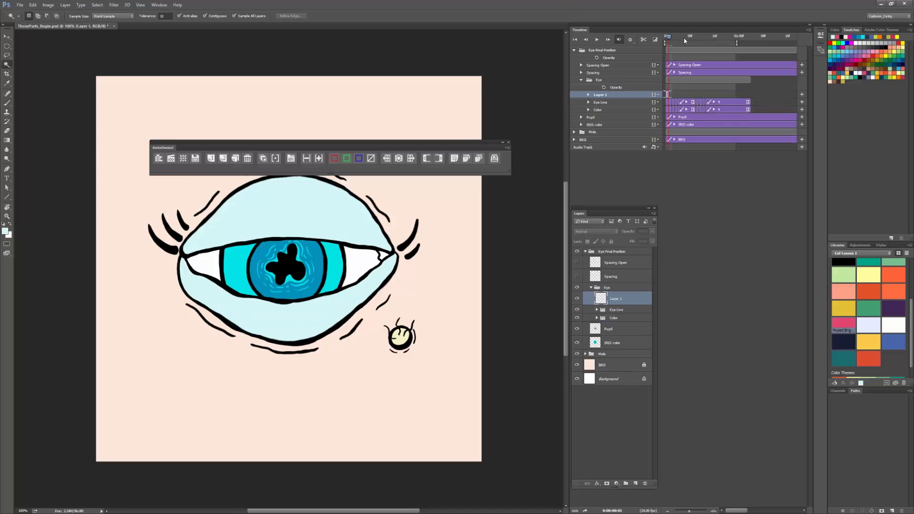
{"action": "key", "text": "Left"}
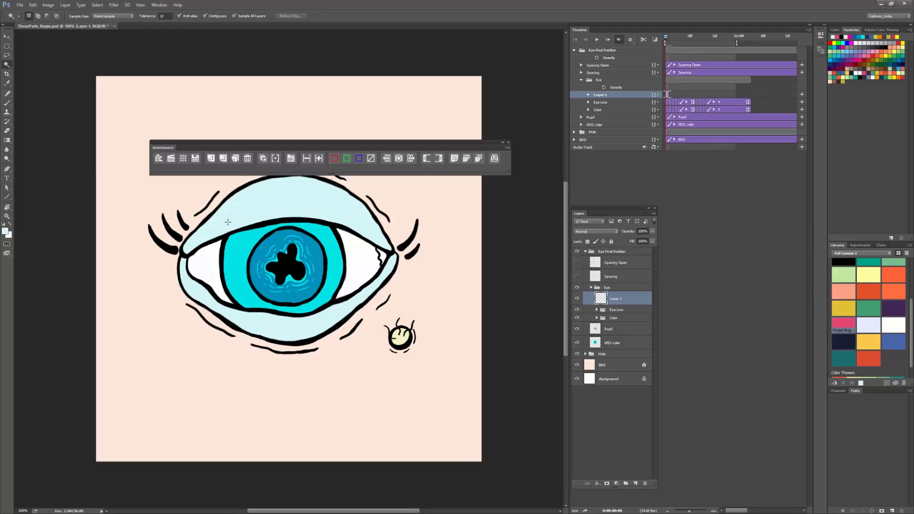
Step: Set the foreground color to a dark blue and switch to the Brush tool
{"action": "left_click", "coordinate": [6, 230]}
{"action": "left_click", "coordinate": [354, 364]}
{"action": "left_click", "coordinate": [367, 372]}
{"action": "left_click", "coordinate": [346, 365]}
{"action": "left_click", "coordinate": [430, 335]}
{"action": "key", "text": "b"}
{"action": "left_click_drag", "start_coordinate": [189, 271], "coordinate": [206, 280]}
{"action": "left_click_drag", "start_coordinate": [230, 280], "coordinate": [287, 263]}
{"action": "key", "text": "ctrl+z"}
{"action": "key", "text": "ctrl+z"}
{"action": "key", "text": "ctrl+z"}
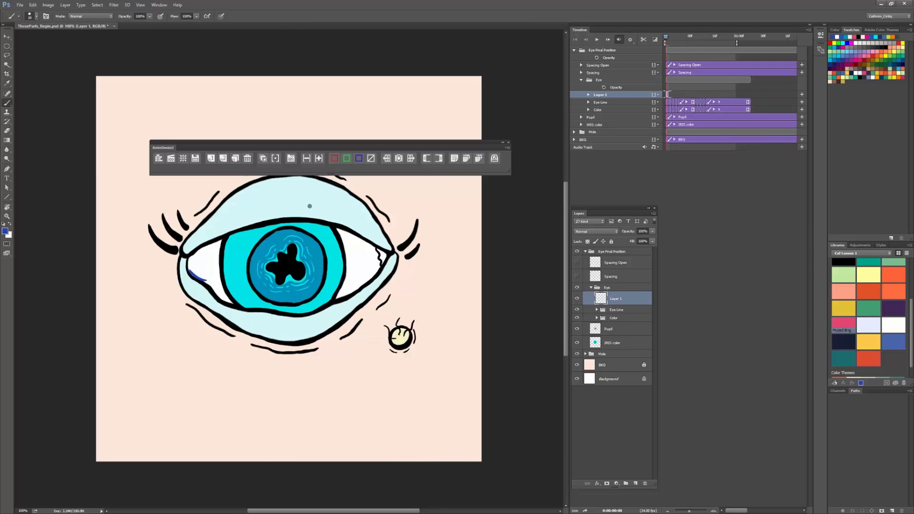
{"action": "key", "text": "ctrl+z"}
Step: Draw a short blue tear stroke along the lower lid at the eye's left corner on the first frame of Layer 1
{"action": "key", "text": "Right"}
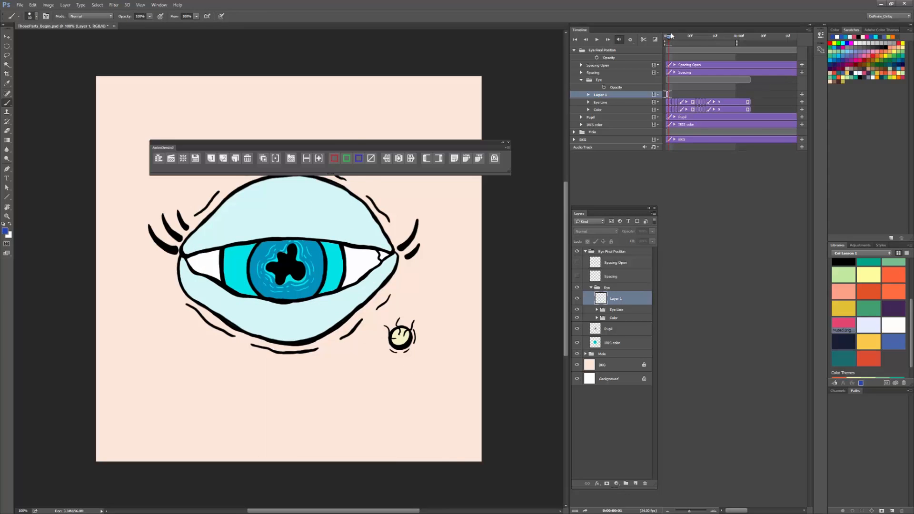
{"action": "left_click_drag", "start_coordinate": [670, 36], "coordinate": [667, 36]}
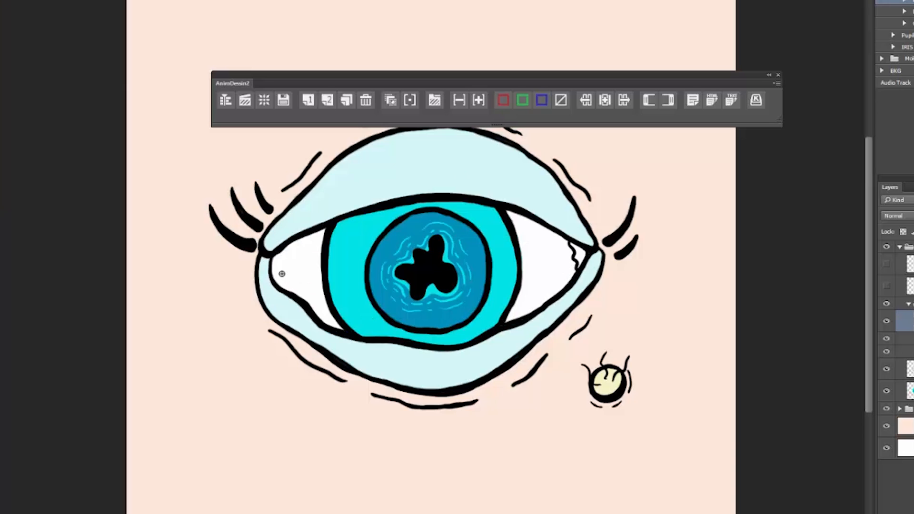
{"action": "left_click_drag", "start_coordinate": [273, 273], "coordinate": [291, 290]}
{"action": "left_click_drag", "start_coordinate": [273, 274], "coordinate": [292, 290]}
Step: Add a new one-frame-exposure frame and place it directly after Layer 1 on the same track, forming a video group
{"action": "left_click", "coordinate": [315, 98]}
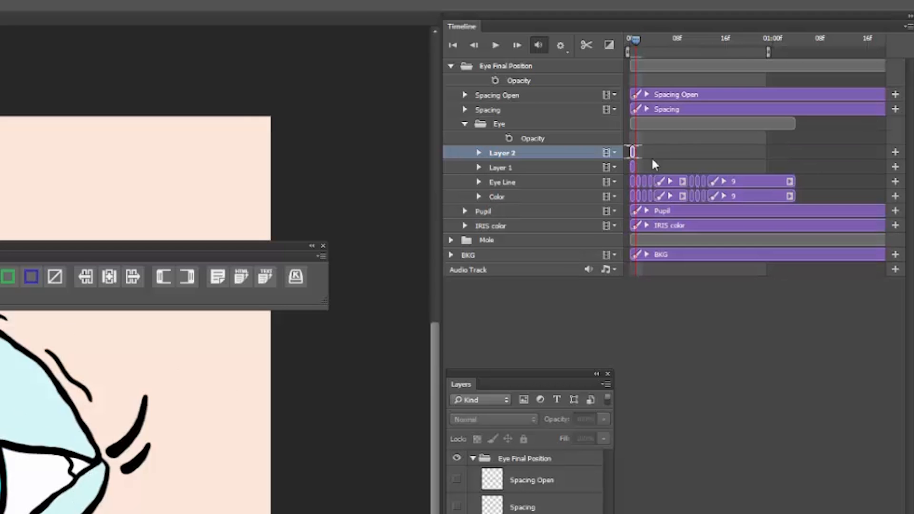
{"action": "mouse_move", "coordinate": [635, 152]}
{"action": "left_mouse_down"}
{"action": "mouse_move", "coordinate": [644, 169]}
{"action": "mouse_move", "coordinate": [650, 153]}
{"action": "mouse_move", "coordinate": [639, 151]}
{"action": "left_mouse_up"}
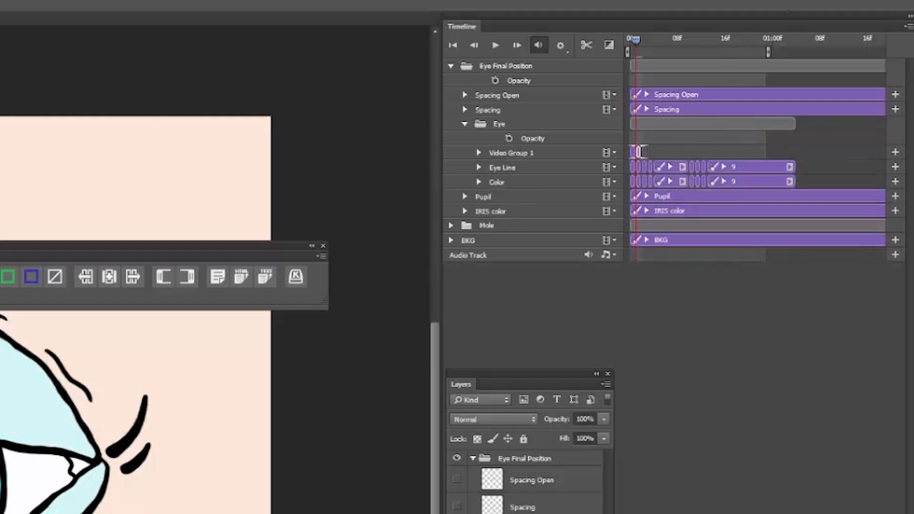
{"action": "scroll", "coordinate": [639, 152], "scroll_direction": "up", "scroll_amount": 5}
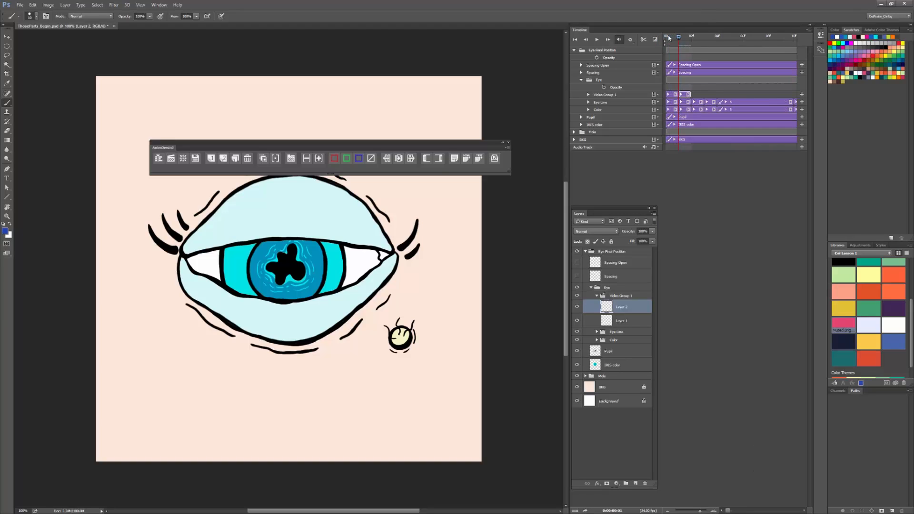
{"action": "mouse_move", "coordinate": [668, 38]}
{"action": "left_mouse_down"}
{"action": "mouse_move", "coordinate": [689, 38]}
{"action": "mouse_move", "coordinate": [679, 40]}
{"action": "left_mouse_up"}
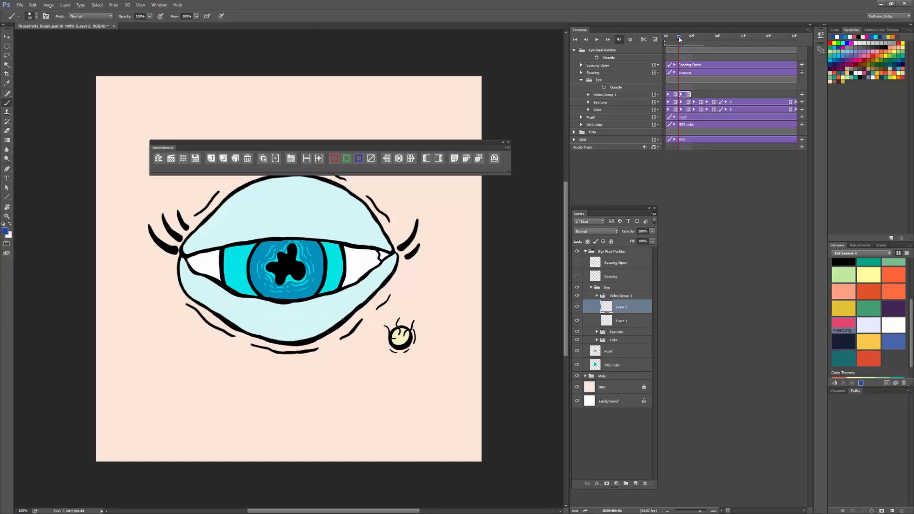
Step: Turn on onion skinning and hide the Pupil and IRIS color layers
{"action": "left_click", "coordinate": [263, 158]}
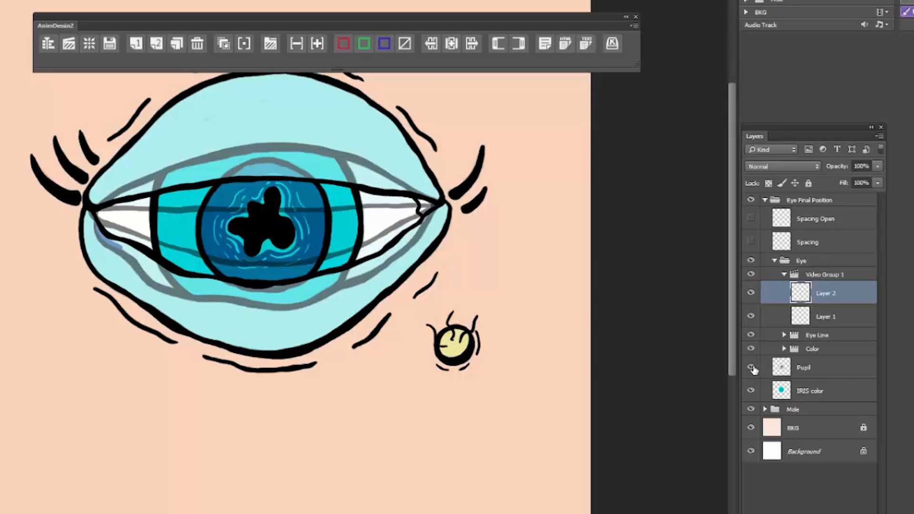
{"action": "left_click", "coordinate": [577, 351]}
{"action": "left_click", "coordinate": [577, 364]}
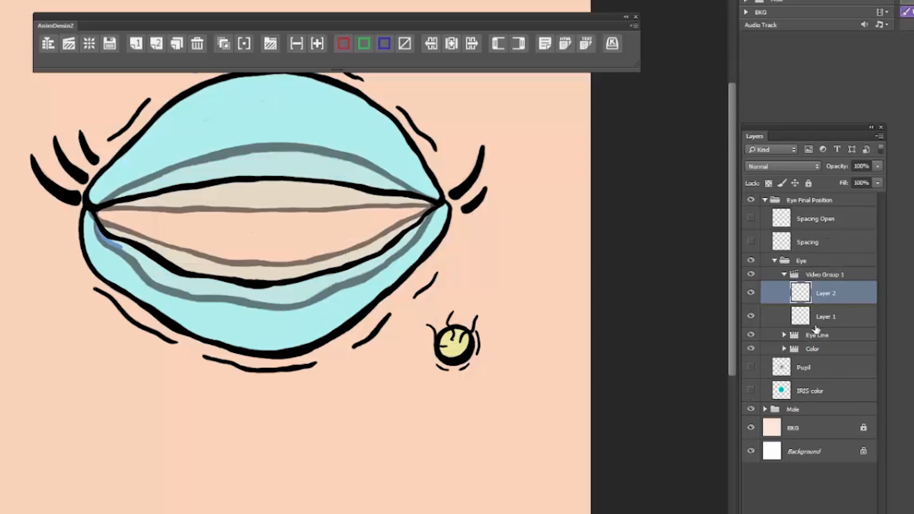
Step: Reduce the Eye Line group's opacity to 61% and apply a green color overlay to it
{"action": "left_click", "coordinate": [877, 167]}
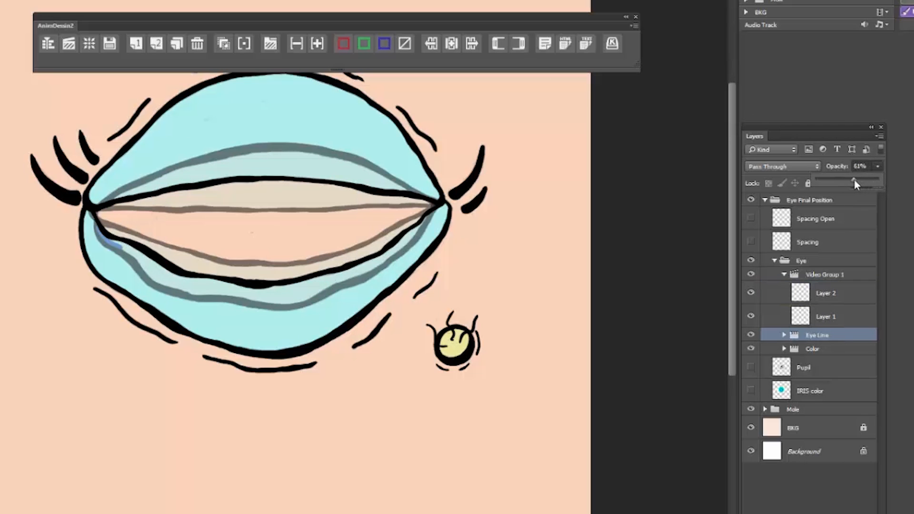
{"action": "left_click", "coordinate": [834, 365]}
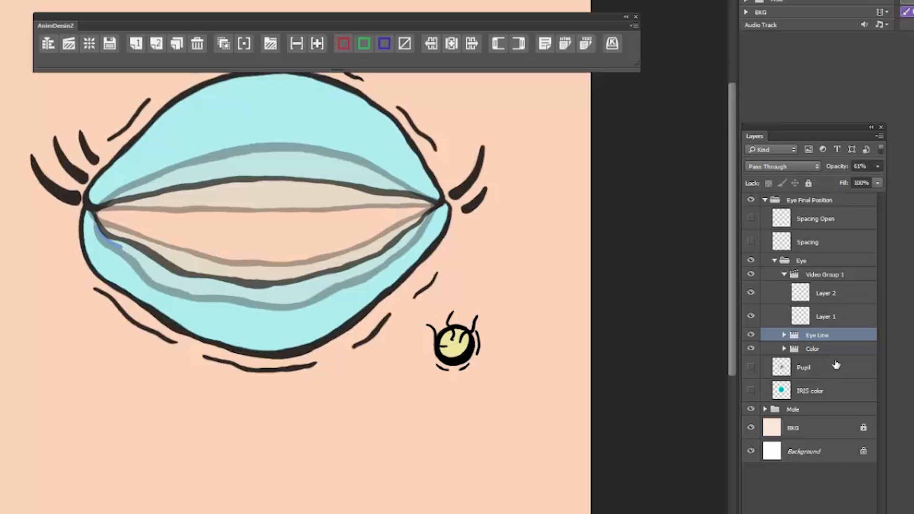
{"action": "left_click", "coordinate": [819, 351]}
{"action": "left_click", "coordinate": [821, 337]}
{"action": "left_click", "coordinate": [363, 43]}
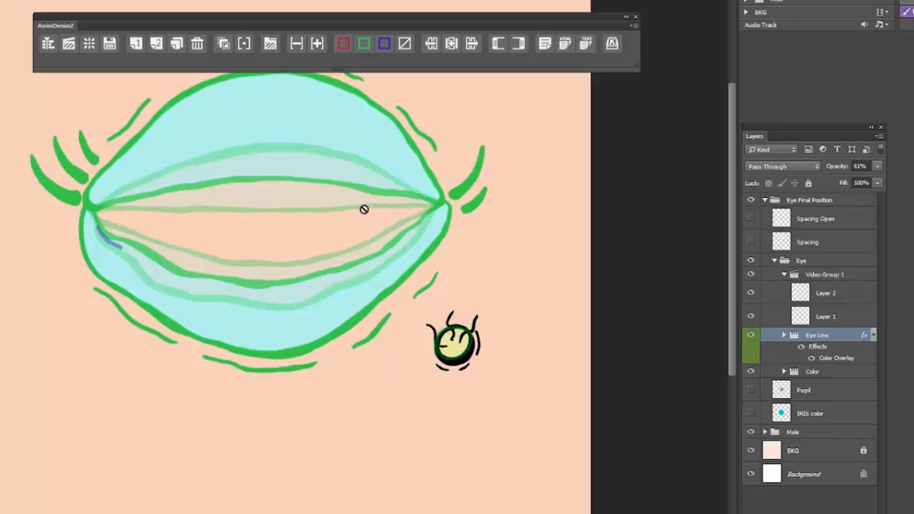
Step: Set the onion skin's maximum opacity to 30%
{"action": "left_click", "coordinate": [243, 45]}
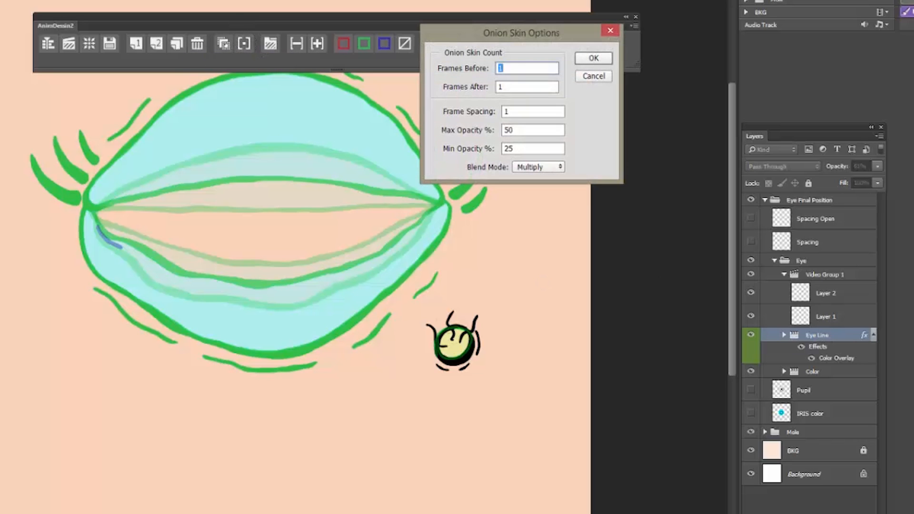
{"action": "left_click_drag", "start_coordinate": [529, 129], "coordinate": [479, 127]}
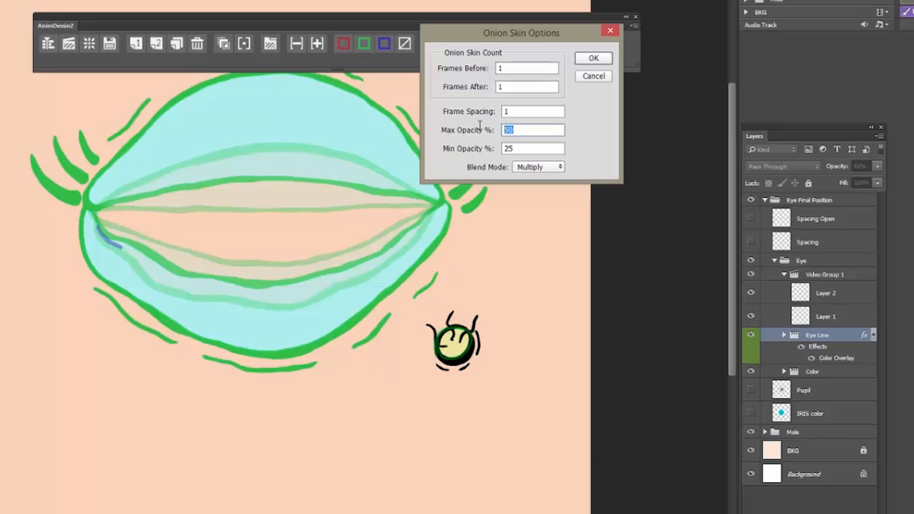
{"action": "type", "text": "30"}
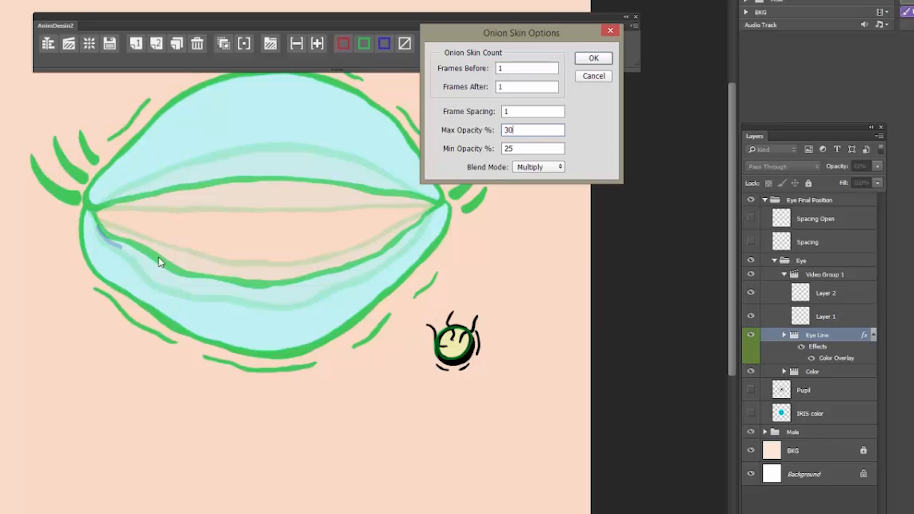
{"action": "left_click", "coordinate": [594, 58]}
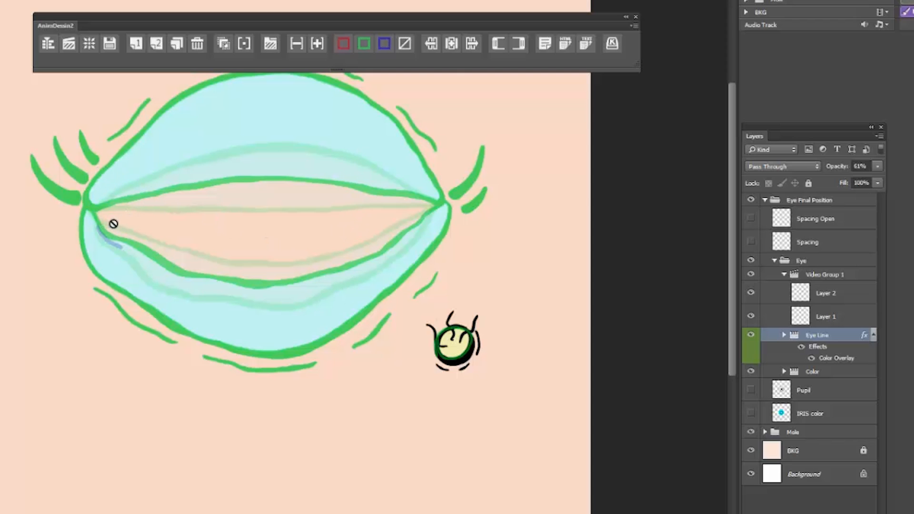
Step: Draw the blue tear stroke along the lower lid's left corner on Layer 2, and repeat it on a new one-frame exposure
{"action": "left_click", "coordinate": [829, 295]}
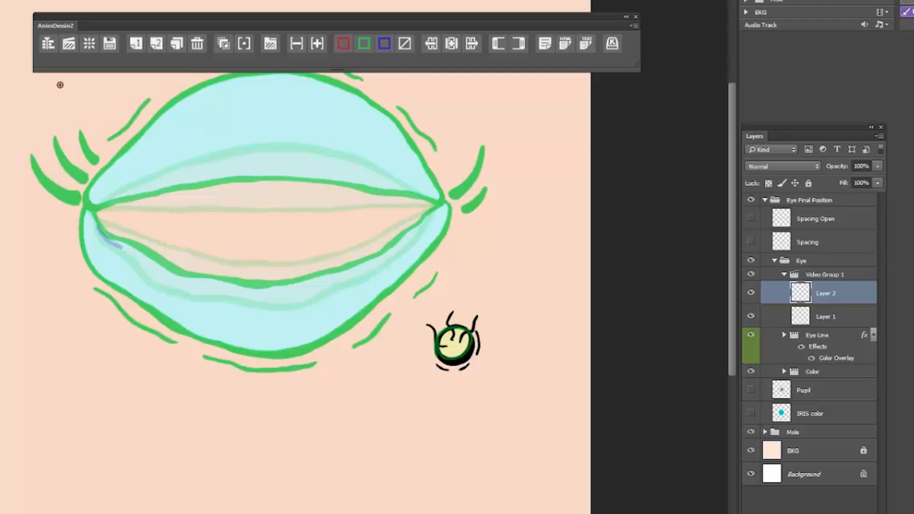
{"action": "left_click_drag", "start_coordinate": [100, 220], "coordinate": [133, 239]}
{"action": "left_click", "coordinate": [135, 43]}
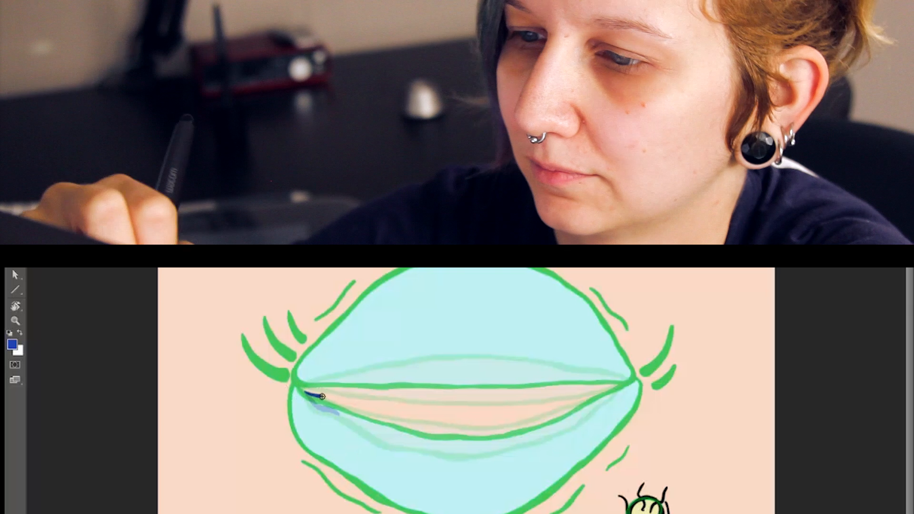
{"action": "left_click_drag", "start_coordinate": [301, 388], "coordinate": [348, 408]}
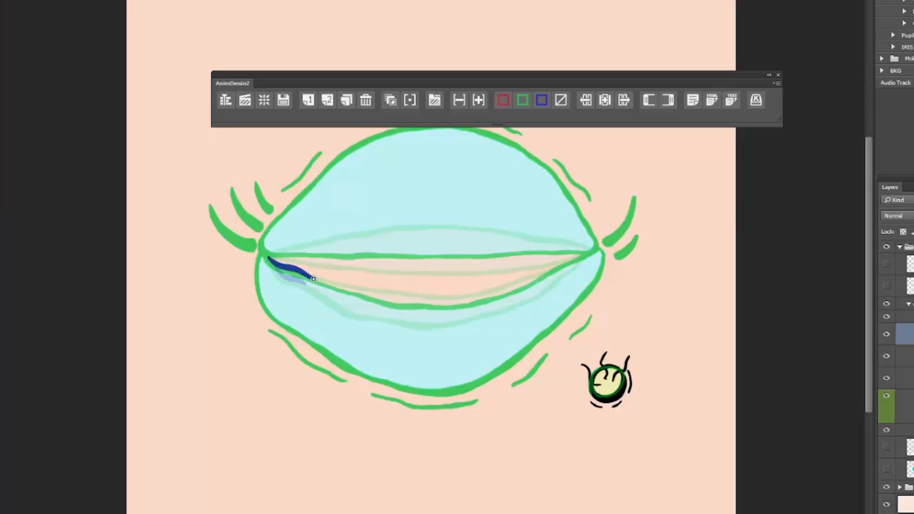
Step: Draw the longer tear stroke along the closing lid on the fourth and fifth frames, adding a rounded bulge on the fifth, and scrub through the result
{"action": "key", "text": "Right"}
{"action": "left_click_drag", "start_coordinate": [267, 257], "coordinate": [337, 281]}
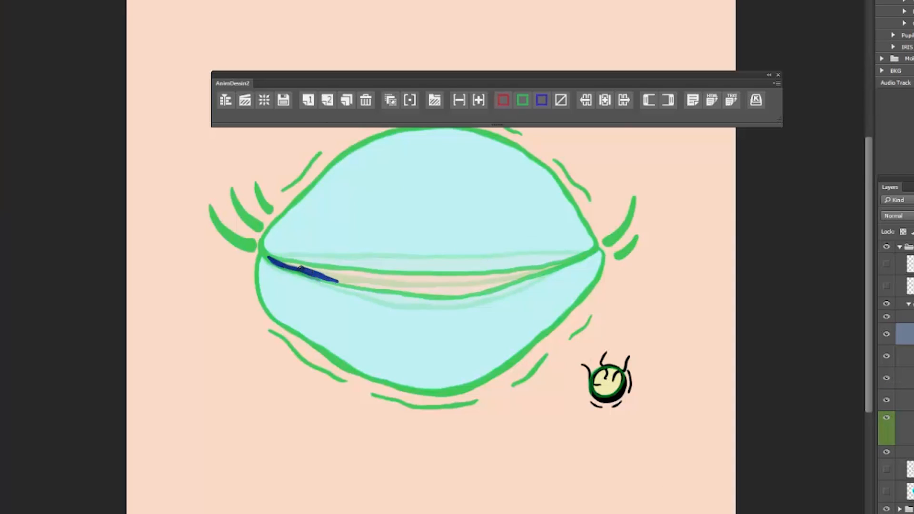
{"action": "key", "text": "Right"}
{"action": "mouse_move", "coordinate": [271, 260]}
{"action": "left_mouse_down"}
{"action": "mouse_move", "coordinate": [289, 265]}
{"action": "mouse_move", "coordinate": [272, 258]}
{"action": "mouse_move", "coordinate": [280, 273]}
{"action": "mouse_move", "coordinate": [345, 279]}
{"action": "mouse_move", "coordinate": [275, 266]}
{"action": "mouse_move", "coordinate": [269, 251]}
{"action": "mouse_move", "coordinate": [278, 271]}
{"action": "left_mouse_up"}
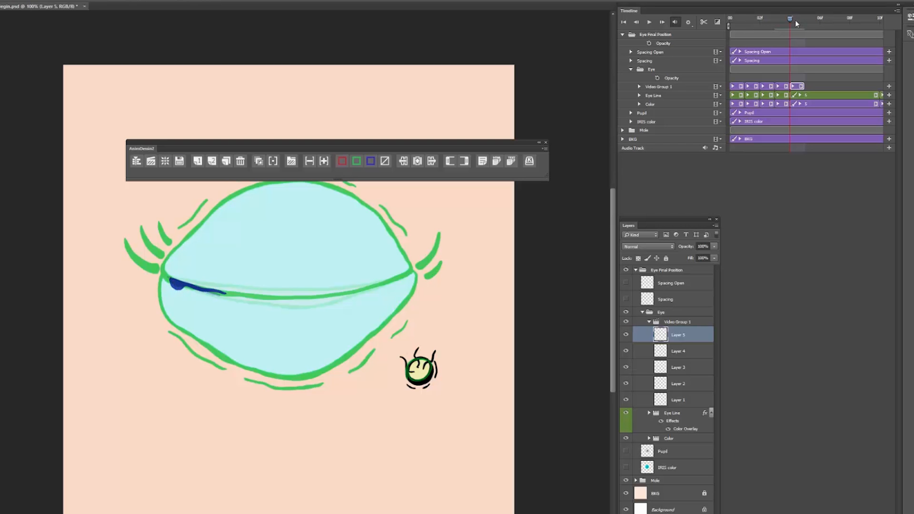
{"action": "left_click_drag", "start_coordinate": [784, 18], "coordinate": [646, 62]}
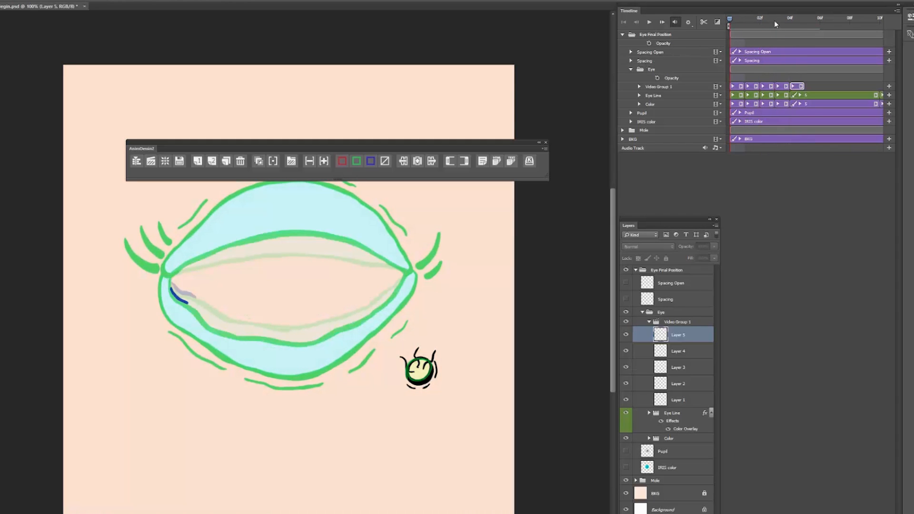
Step: Play back the five tear frames with onion skin off and turn onion skin on again at the fifth frame
{"action": "left_click_drag", "start_coordinate": [728, 21], "coordinate": [789, 18]}
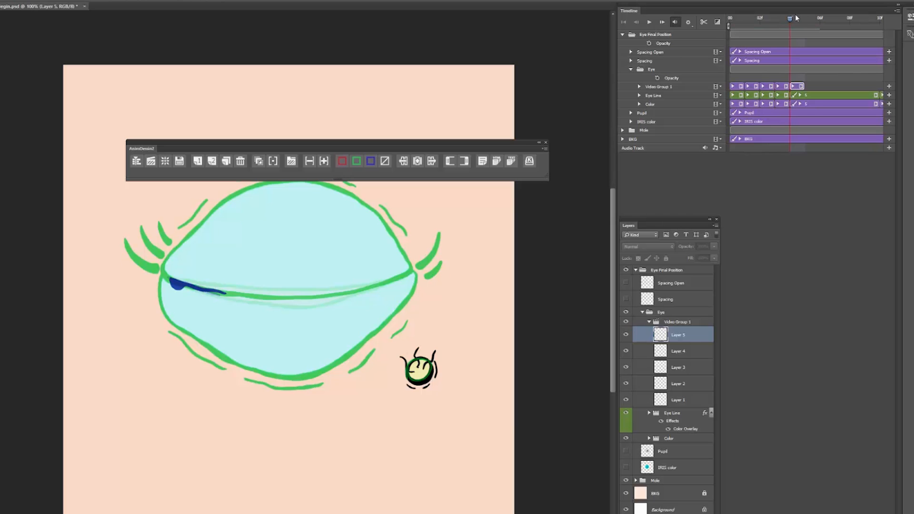
{"action": "left_click", "coordinate": [258, 162]}
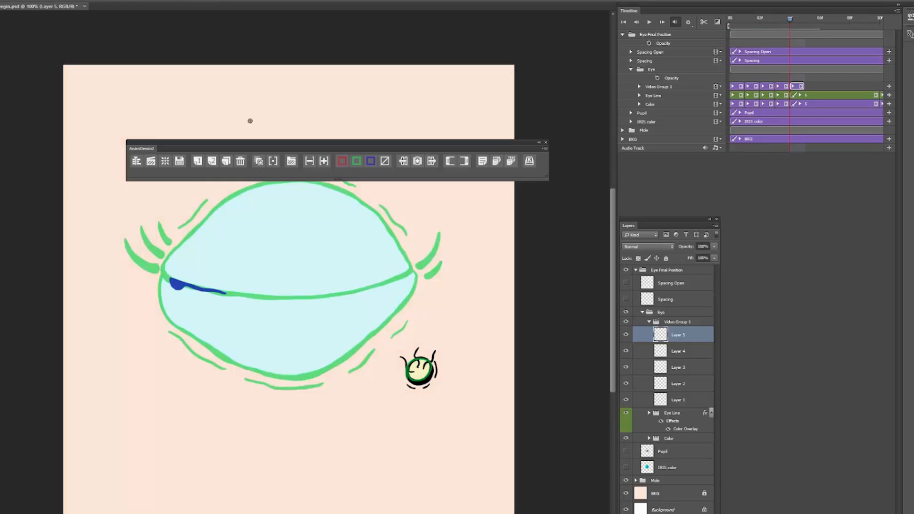
{"action": "left_click", "coordinate": [650, 22]}
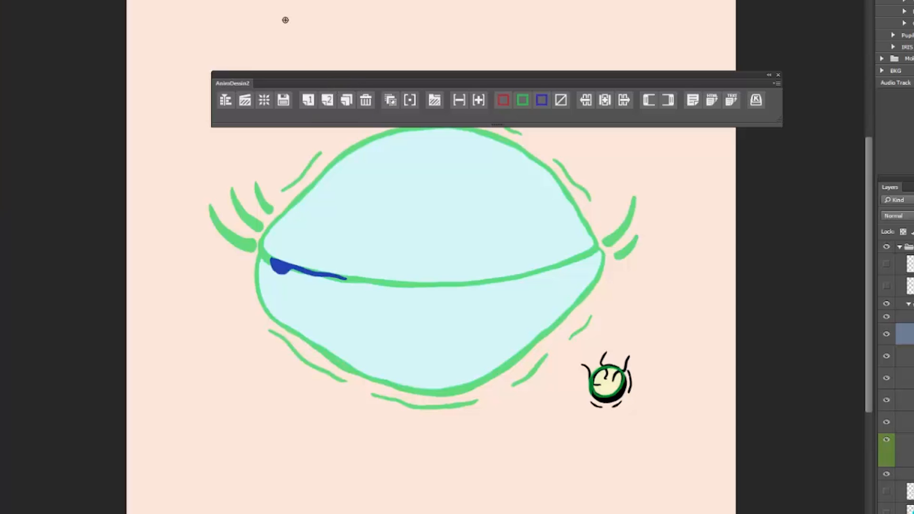
{"action": "left_click", "coordinate": [390, 100]}
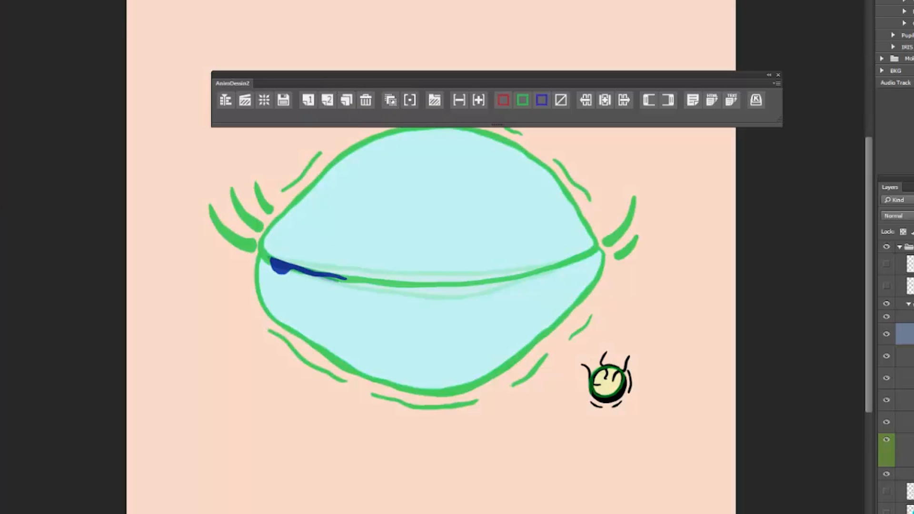
Step: Add a one-frame exposure and draw the sixth blue tear with a slightly lower bulge and a shorter tail along the closed lid
{"action": "left_click", "coordinate": [314, 98]}
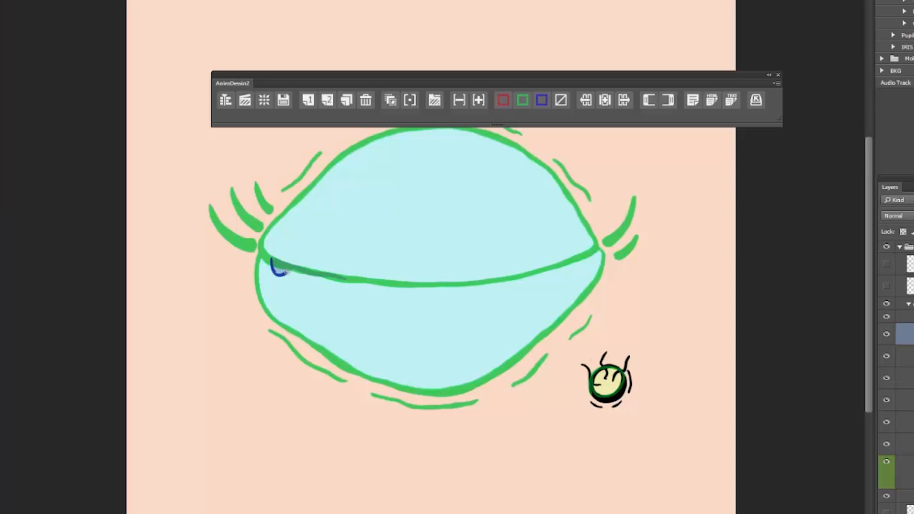
{"action": "mouse_move", "coordinate": [274, 268]}
{"action": "left_mouse_down"}
{"action": "mouse_move", "coordinate": [279, 278]}
{"action": "mouse_move", "coordinate": [290, 272]}
{"action": "left_mouse_up"}
{"action": "mouse_move", "coordinate": [300, 269]}
{"action": "left_mouse_down"}
{"action": "mouse_move", "coordinate": [338, 276]}
{"action": "mouse_move", "coordinate": [279, 271]}
{"action": "mouse_move", "coordinate": [272, 259]}
{"action": "left_mouse_up"}
{"action": "left_click_drag", "start_coordinate": [333, 276], "coordinate": [342, 277]}
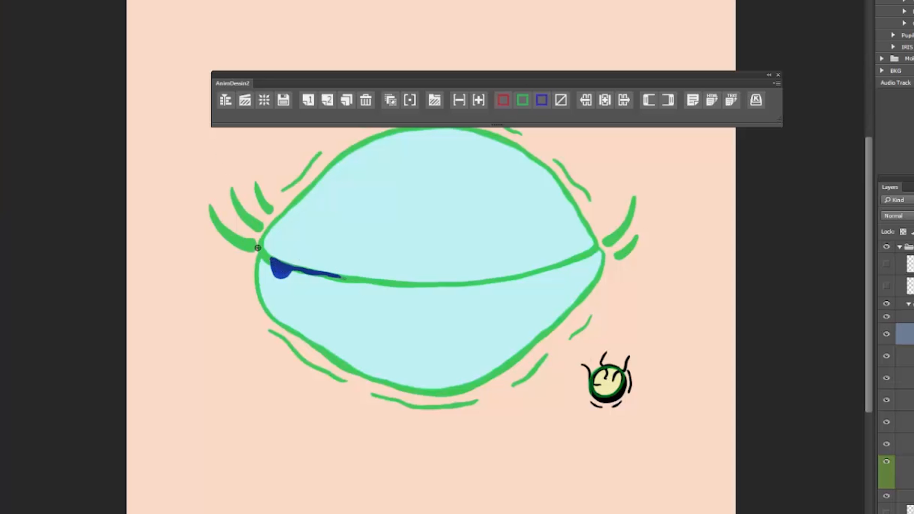
{"action": "left_click_drag", "start_coordinate": [296, 269], "coordinate": [339, 276]}
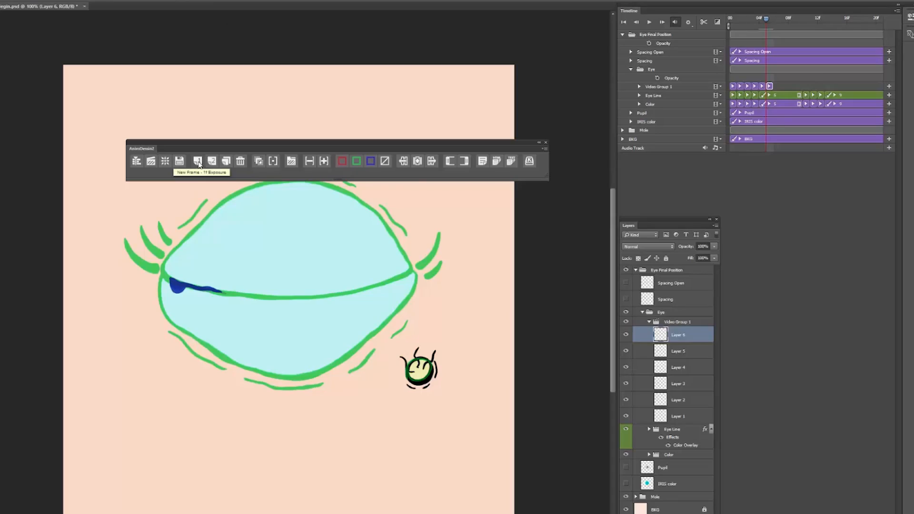
Step: Add one-frame exposures for the seventh to ninth drawings, stretching the blue drop further down and shortening its tail on each
{"action": "left_click", "coordinate": [198, 162]}
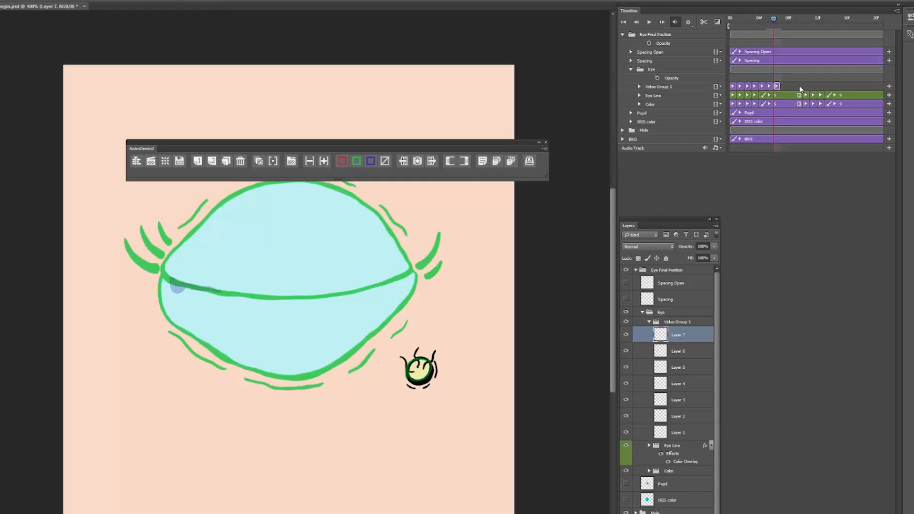
{"action": "mouse_move", "coordinate": [170, 278]}
{"action": "left_mouse_down"}
{"action": "mouse_move", "coordinate": [173, 293]}
{"action": "mouse_move", "coordinate": [201, 288]}
{"action": "left_mouse_up"}
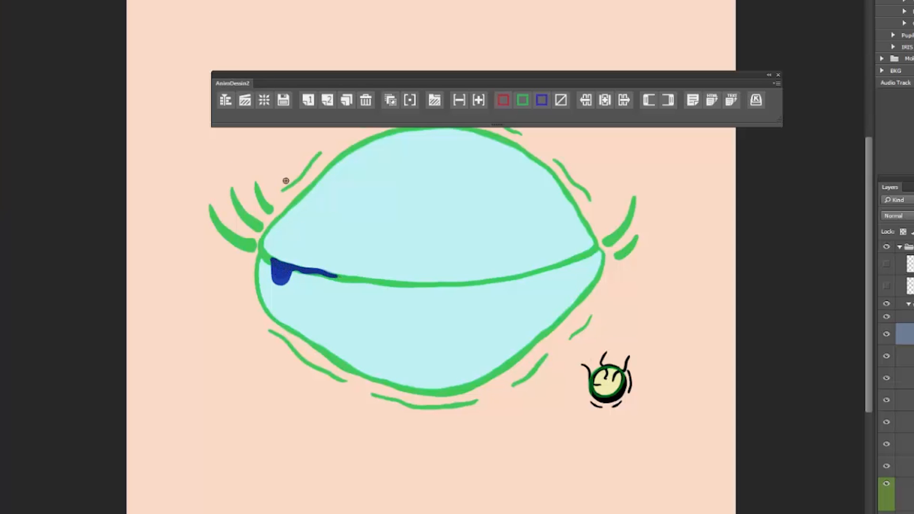
{"action": "left_click", "coordinate": [305, 106]}
{"action": "mouse_move", "coordinate": [272, 260]}
{"action": "left_mouse_down"}
{"action": "mouse_move", "coordinate": [275, 280]}
{"action": "mouse_move", "coordinate": [296, 268]}
{"action": "mouse_move", "coordinate": [328, 276]}
{"action": "mouse_move", "coordinate": [283, 266]}
{"action": "mouse_move", "coordinate": [273, 292]}
{"action": "mouse_move", "coordinate": [284, 272]}
{"action": "mouse_move", "coordinate": [308, 270]}
{"action": "mouse_move", "coordinate": [282, 264]}
{"action": "mouse_move", "coordinate": [280, 301]}
{"action": "left_mouse_up"}
{"action": "left_click", "coordinate": [307, 100]}
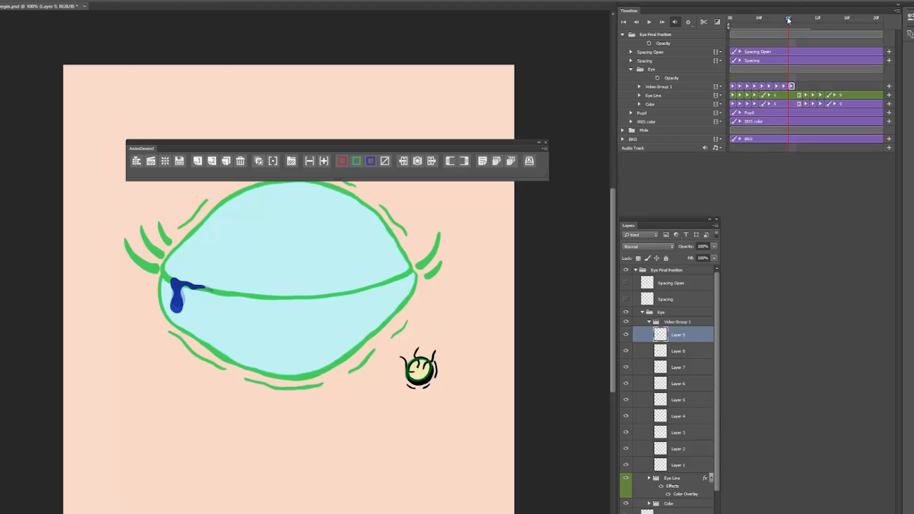
Step: Insert an in-between frame between Layer 8 and Layer 9 and draw the hanging drop midway between their two shapes
{"action": "left_click_drag", "start_coordinate": [787, 18], "coordinate": [786, 18]}
{"action": "key", "text": "alt+bracketleft"}
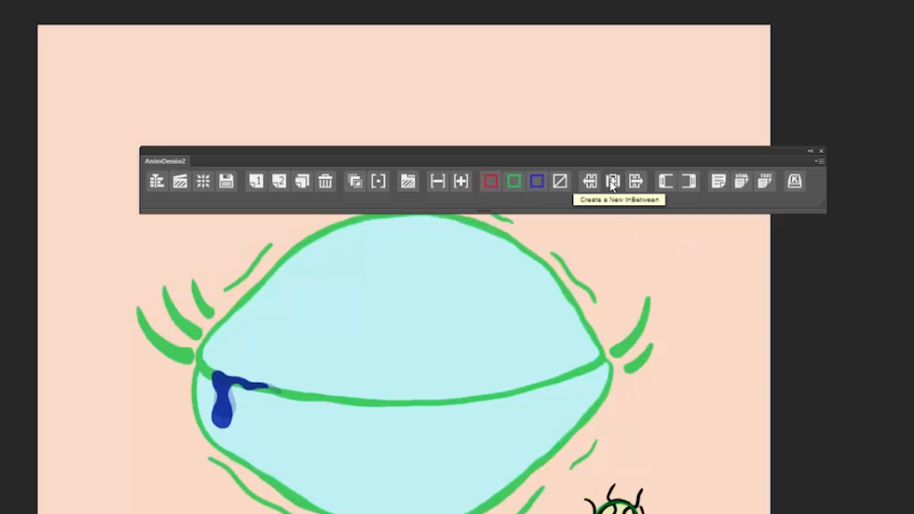
{"action": "left_click", "coordinate": [613, 181]}
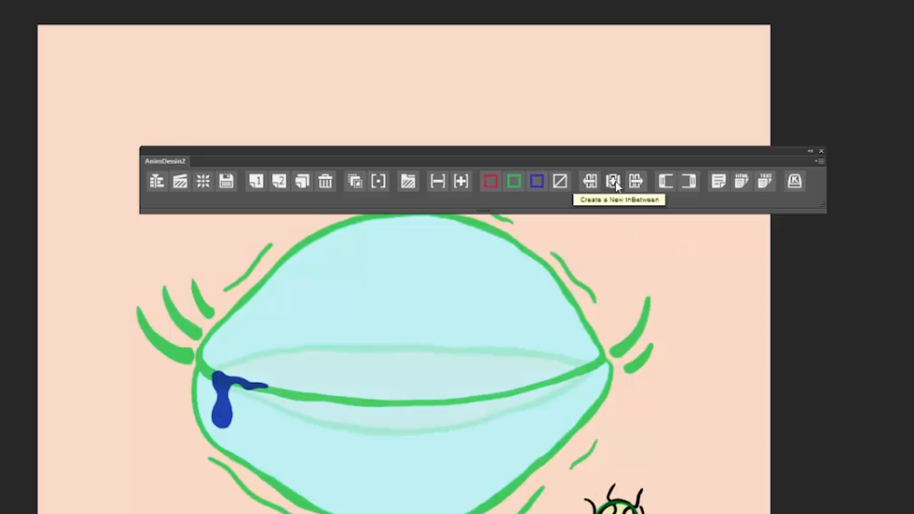
{"action": "key", "text": "Left"}
{"action": "key", "text": "Left"}
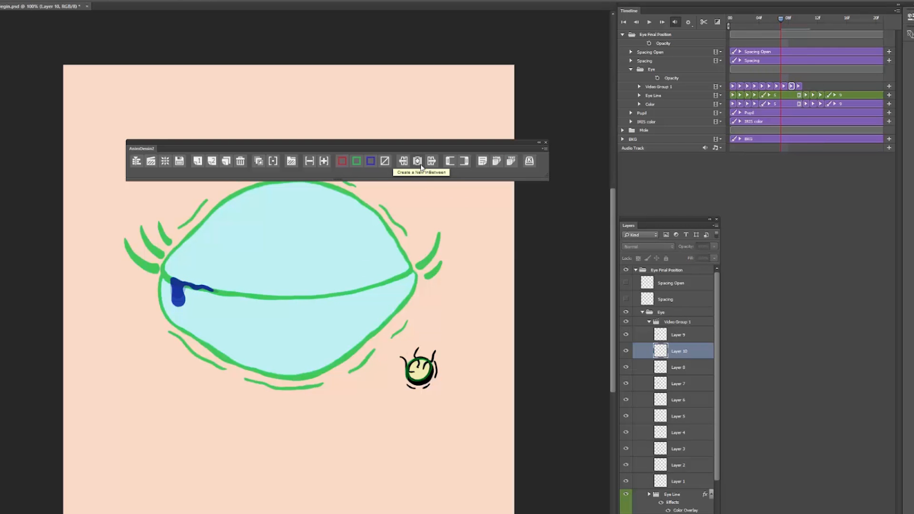
{"action": "left_click", "coordinate": [689, 371]}
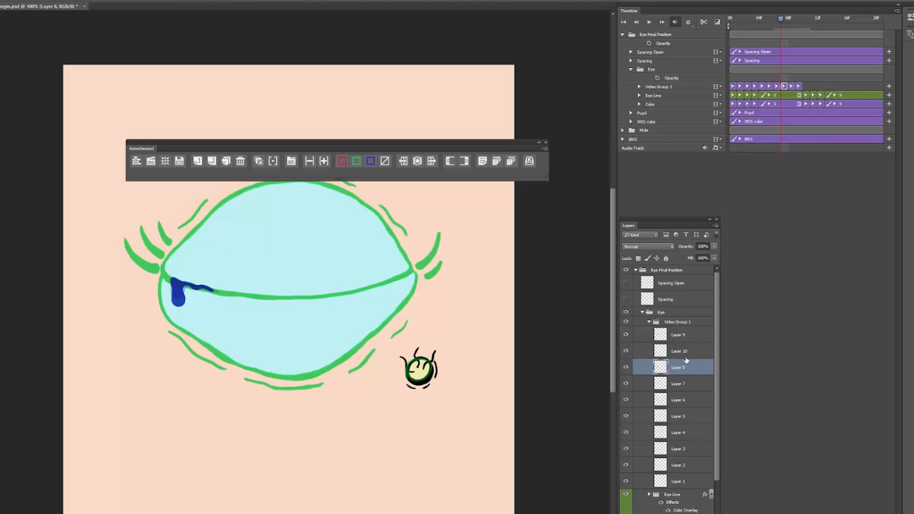
{"action": "left_click", "coordinate": [691, 336]}
{"action": "left_click_drag", "start_coordinate": [780, 21], "coordinate": [786, 21]}
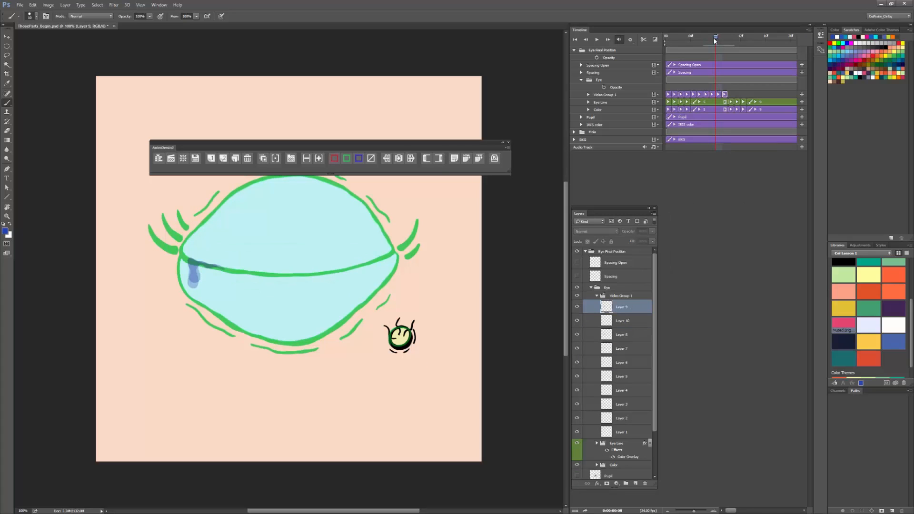
{"action": "left_click", "coordinate": [719, 95]}
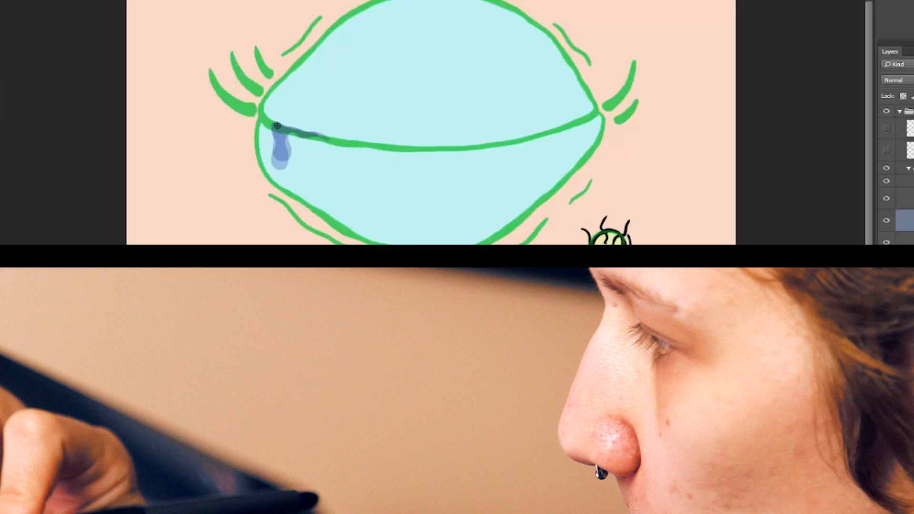
{"action": "mouse_move", "coordinate": [190, 259]}
{"action": "left_mouse_down"}
{"action": "mouse_move", "coordinate": [199, 275]}
{"action": "mouse_move", "coordinate": [216, 265]}
{"action": "left_mouse_up"}
{"action": "mouse_move", "coordinate": [316, 134]}
{"action": "left_mouse_down"}
{"action": "mouse_move", "coordinate": [285, 128]}
{"action": "mouse_move", "coordinate": [284, 151]}
{"action": "left_mouse_up"}
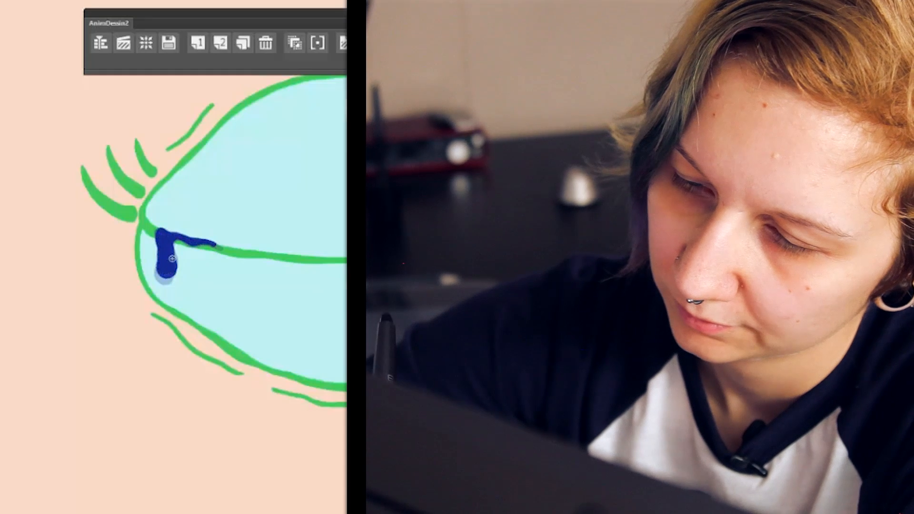
Step: Flip back and forth through the tear frames to check how the drop grows down from the closed lid
{"action": "key", "text": "Left"}
{"action": "key", "text": "Right"}
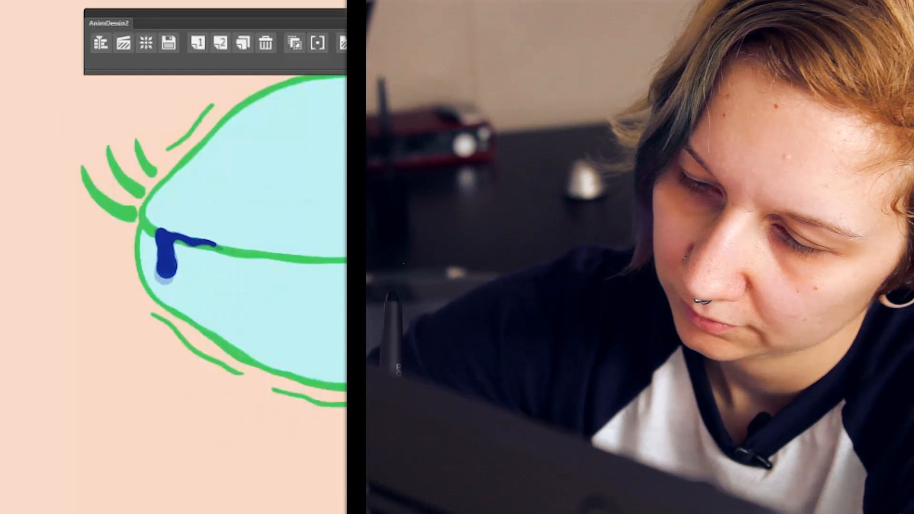
{"action": "key", "text": "Left"}
{"action": "key", "text": "Left"}
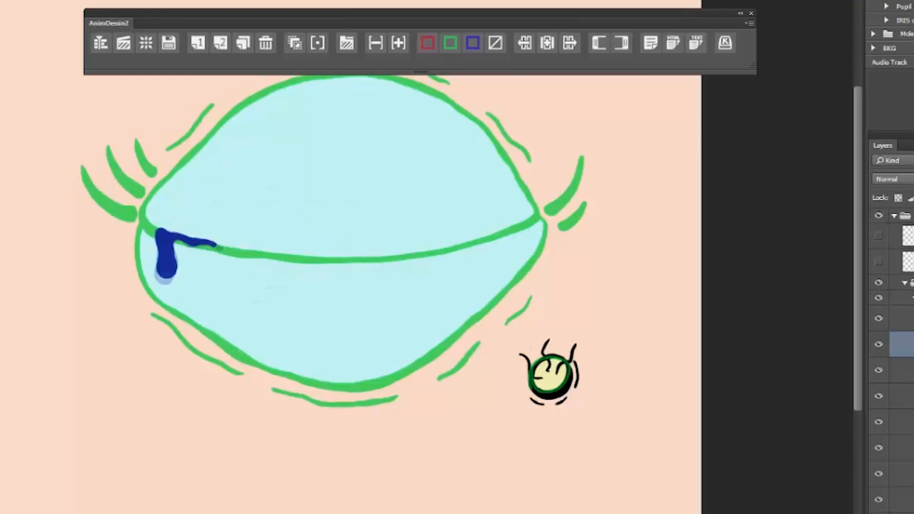
{"action": "key", "text": "Right"}
{"action": "key", "text": "Right"}
{"action": "key", "text": "Right"}
{"action": "key", "text": "Right"}
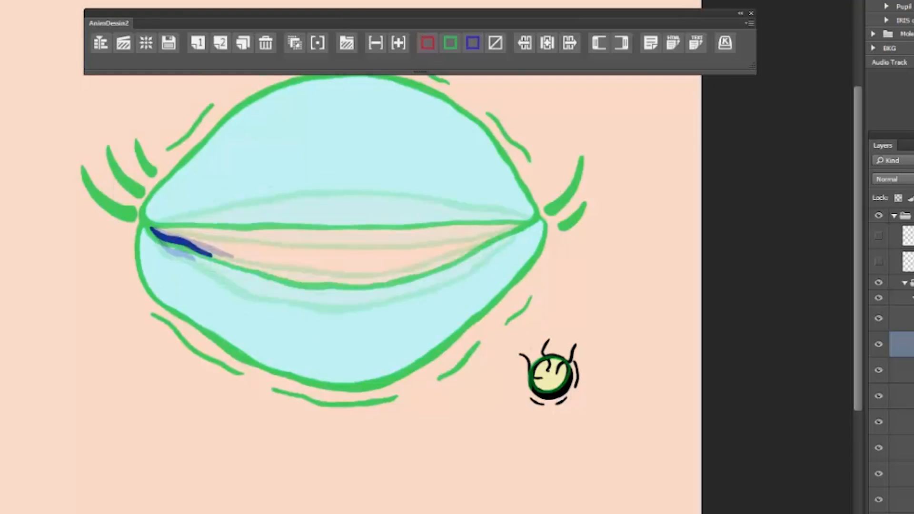
{"action": "key", "text": "Left"}
{"action": "key", "text": "Left"}
{"action": "key", "text": "Left"}
{"action": "key", "text": "Left"}
{"action": "key", "text": "Left"}
{"action": "key", "text": "Left"}
{"action": "key", "text": "Right"}
{"action": "key", "text": "Right"}
{"action": "key", "text": "Right"}
{"action": "key", "text": "Right"}
{"action": "key", "text": "Right"}
{"action": "key", "text": "Left"}
{"action": "key", "text": "Left"}
{"action": "key", "text": "Right"}
{"action": "key", "text": "Right"}
{"action": "key", "text": "Right"}
{"action": "key", "text": "Left"}
{"action": "key", "text": "Left"}
{"action": "key", "text": "Left"}
{"action": "key", "text": "Left"}
{"action": "key", "text": "Right"}
{"action": "key", "text": "Right"}
{"action": "key", "text": "Right"}
{"action": "key", "text": "Right"}
{"action": "key", "text": "Right"}
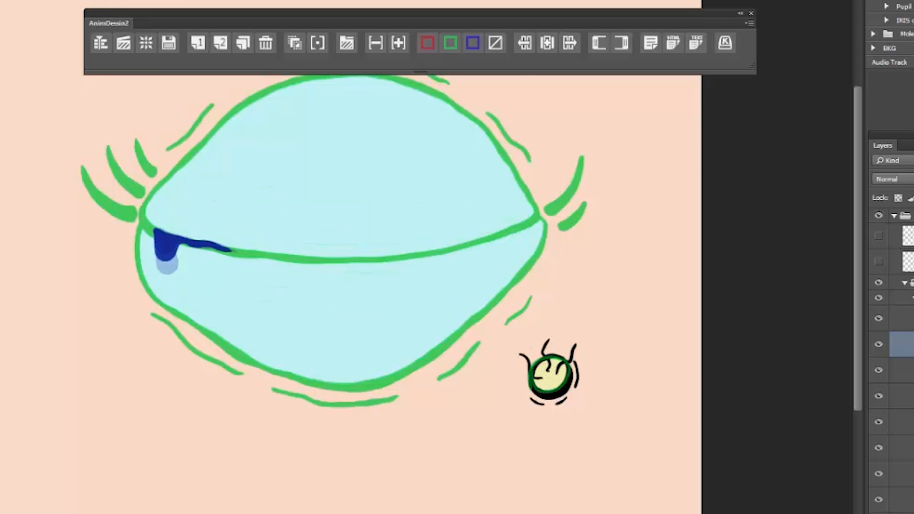
{"action": "key", "text": "Left"}
{"action": "key", "text": "Right"}
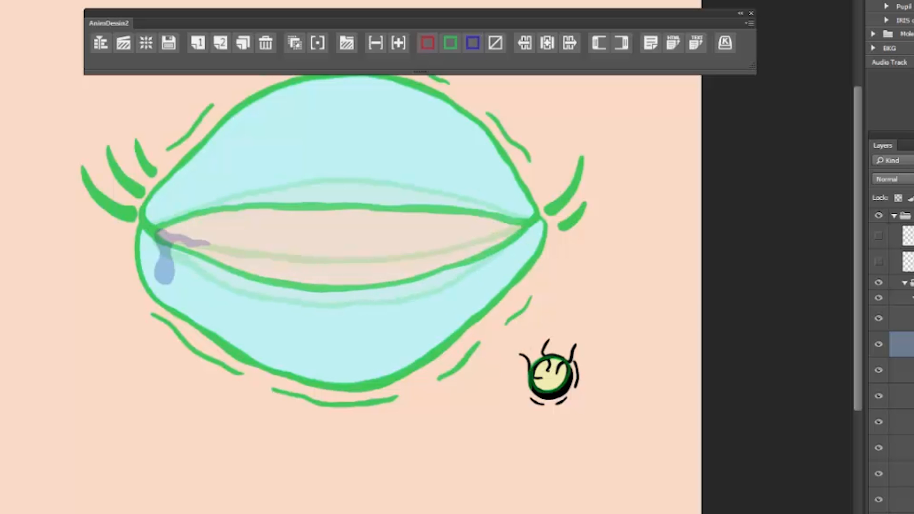
{"action": "key", "text": "Left"}
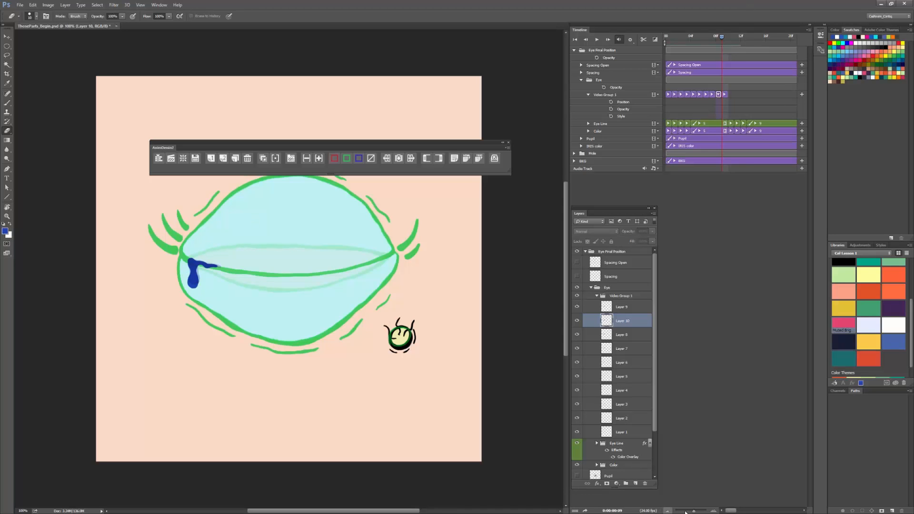
Step: Play the full tear animation with onion skin off and return to the last tear frame
{"action": "left_click", "coordinate": [667, 511]}
{"action": "left_click", "coordinate": [667, 511]}
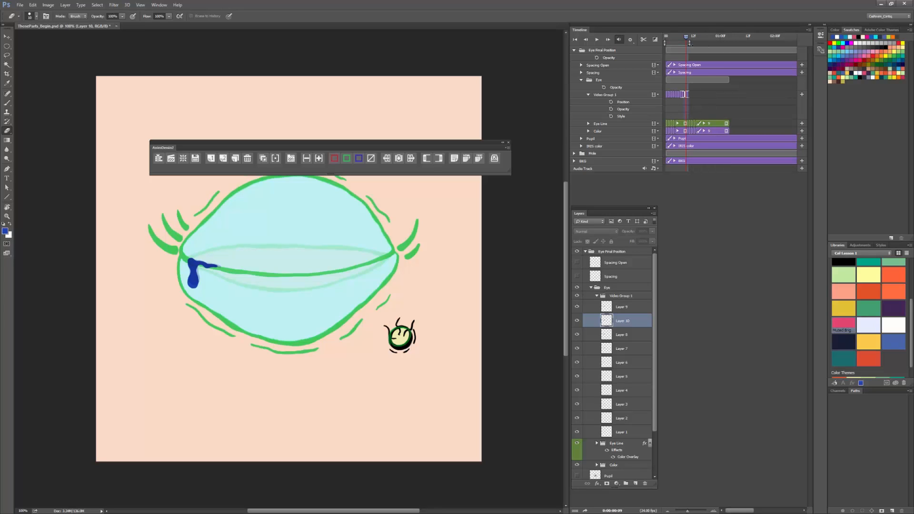
{"action": "left_click", "coordinate": [596, 40]}
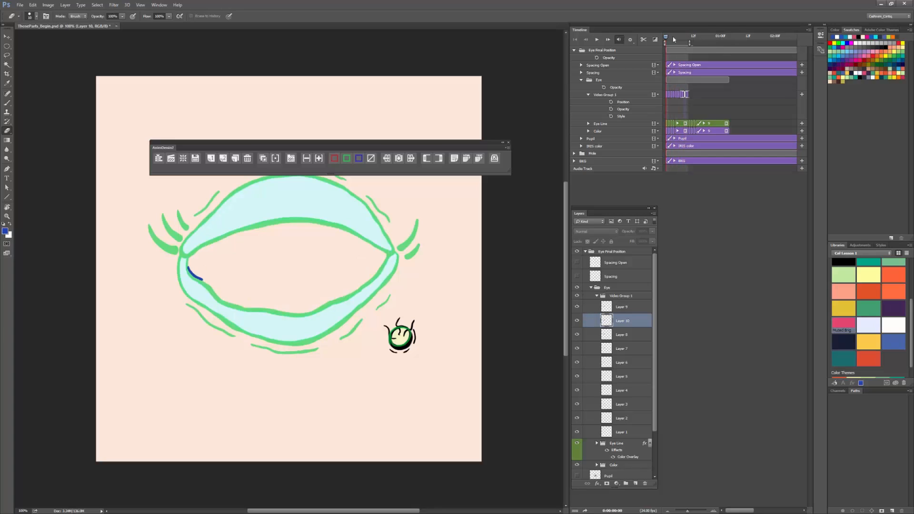
{"action": "left_click_drag", "start_coordinate": [673, 39], "coordinate": [687, 43]}
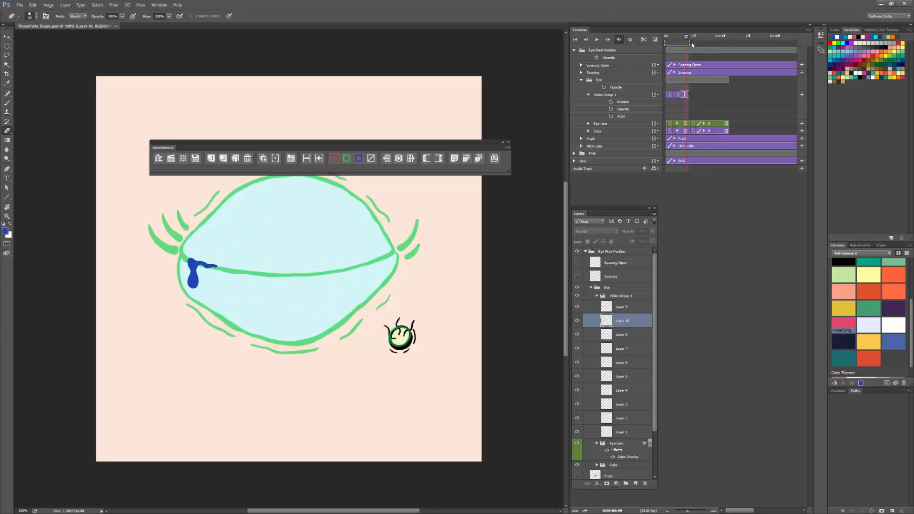
{"action": "left_click", "coordinate": [696, 511]}
{"action": "left_click", "coordinate": [666, 511]}
{"action": "left_click_drag", "start_coordinate": [729, 37], "coordinate": [731, 38]}
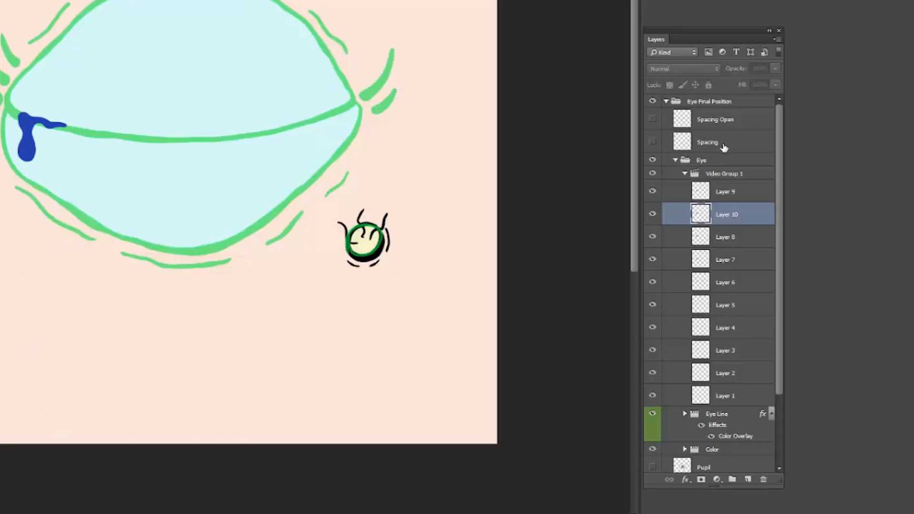
Step: Create a new layer directly above the Spacing layer and name it Tear Spacing
{"action": "left_click", "coordinate": [618, 280]}
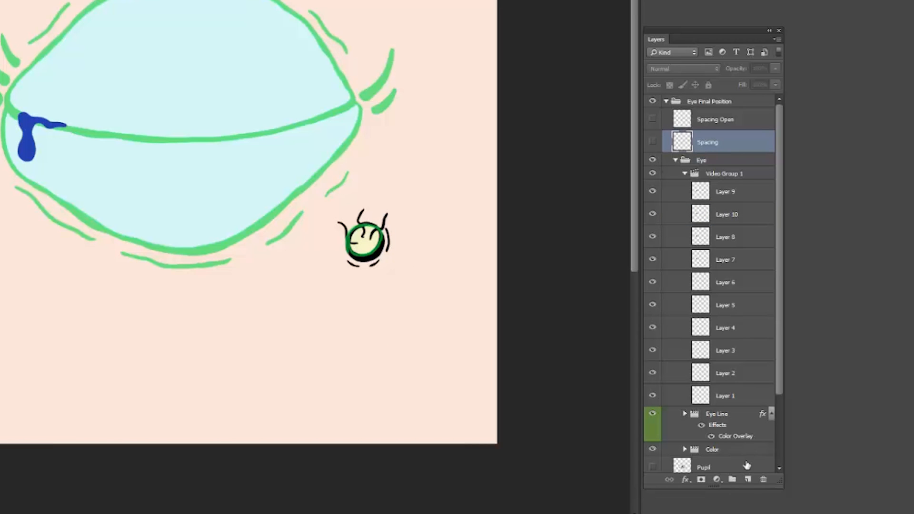
{"action": "left_click", "coordinate": [747, 480]}
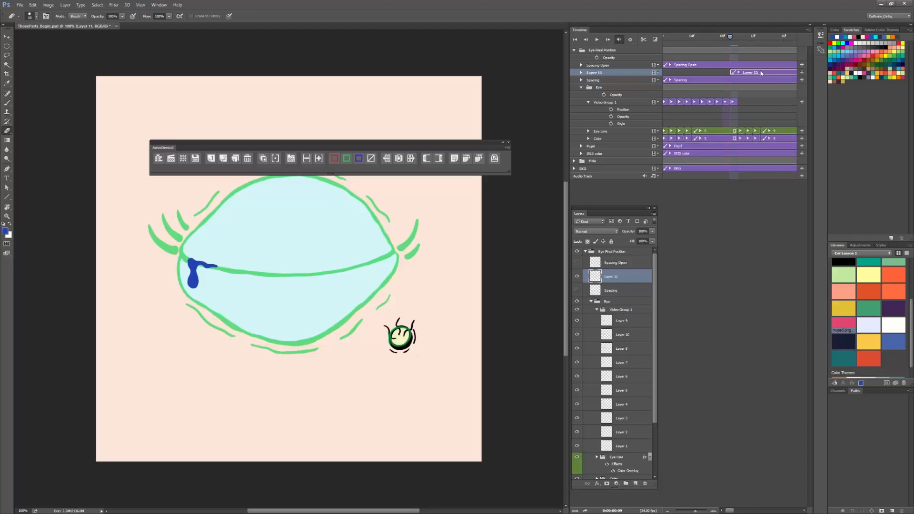
{"action": "left_click_drag", "start_coordinate": [760, 72], "coordinate": [691, 73]}
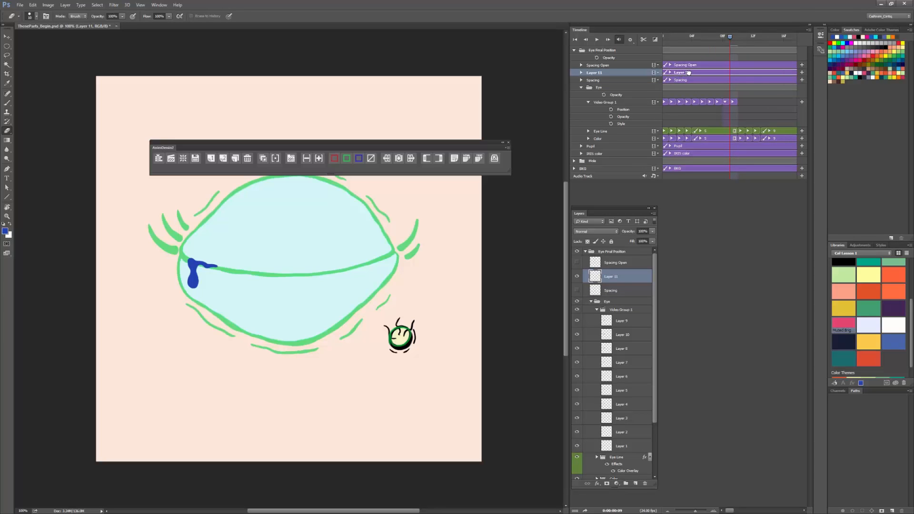
{"action": "double_click", "coordinate": [613, 277]}
{"action": "type", "text": "Tear Spacing"}
{"action": "key", "text": "Return"}
Step: Draw a magenta tick under the hanging drop on Tear Spacing and a straight vertical guide from it to the canvas's lower edge
{"action": "left_click", "coordinate": [850, 43]}
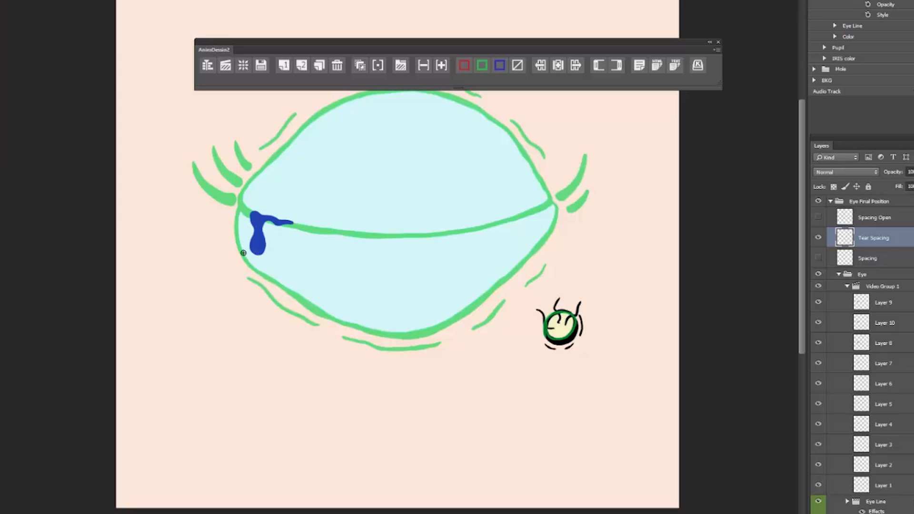
{"action": "left_click_drag", "start_coordinate": [250, 255], "coordinate": [268, 254]}
{"action": "left_click_drag", "start_coordinate": [257, 255], "coordinate": [258, 510]}
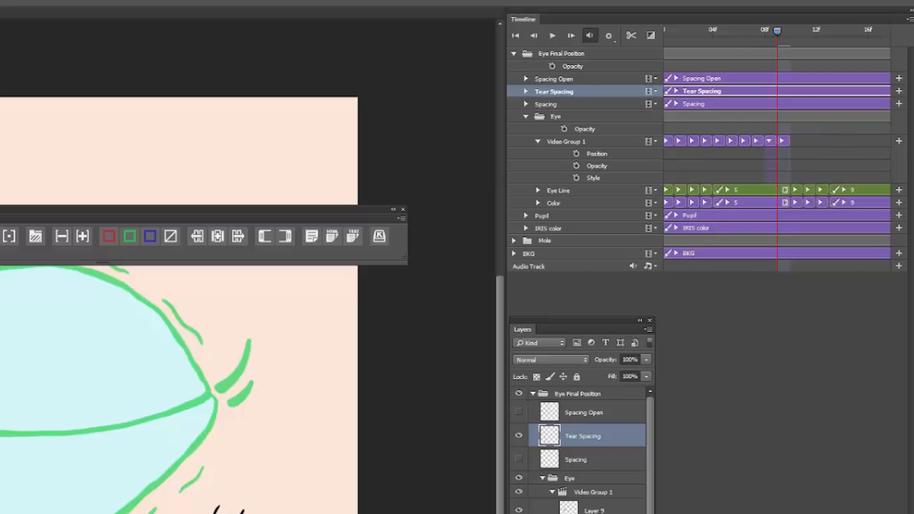
Step: Number the tear frame layers in Video Group 1 sequentially from 1 to 10, and select the Spacing layer
{"action": "scroll", "coordinate": [777, 160], "scroll_direction": "down", "scroll_amount": 3}
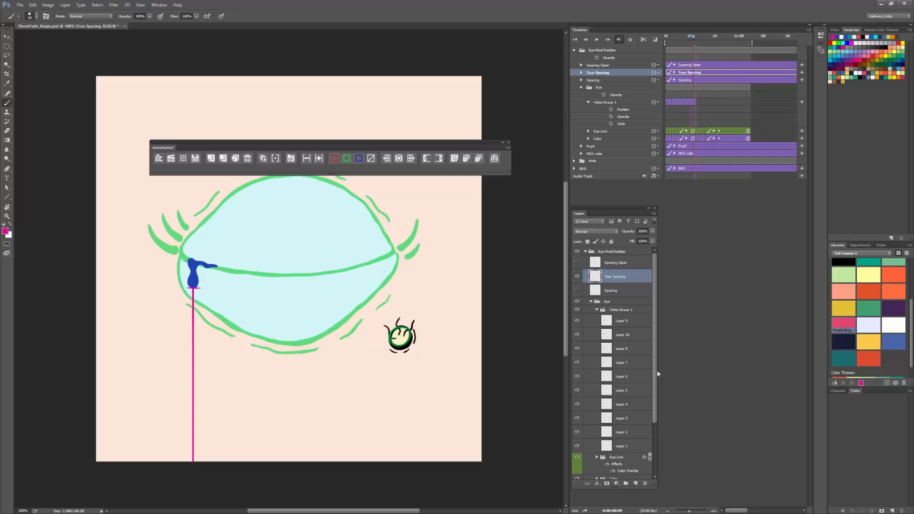
{"action": "scroll", "coordinate": [557, 490], "scroll_direction": "down", "scroll_amount": 3}
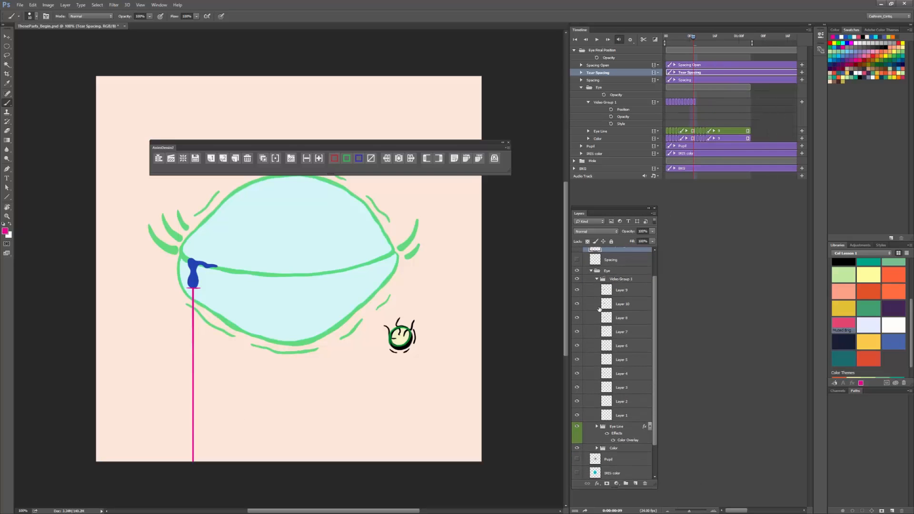
{"action": "left_click", "coordinate": [626, 292]}
{"action": "left_click", "coordinate": [627, 417], "text": "shift"}
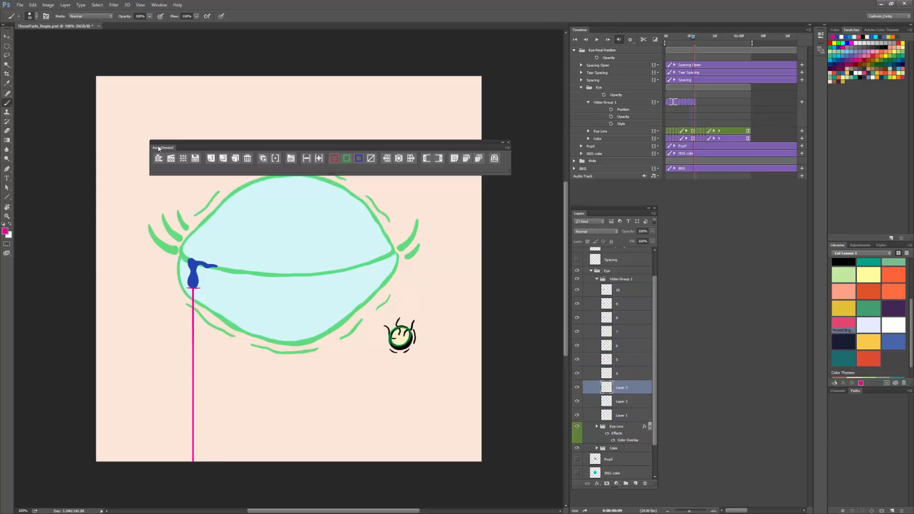
{"action": "left_click", "coordinate": [633, 280]}
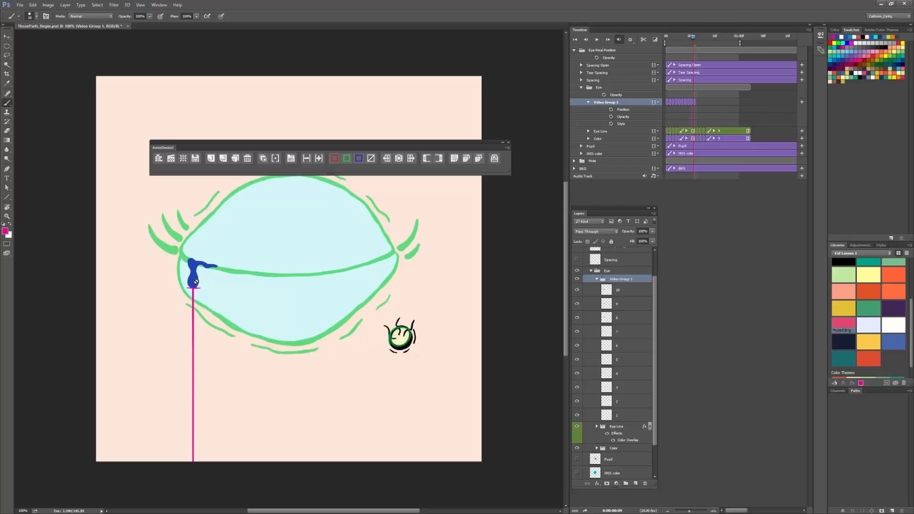
{"action": "left_click", "coordinate": [614, 259]}
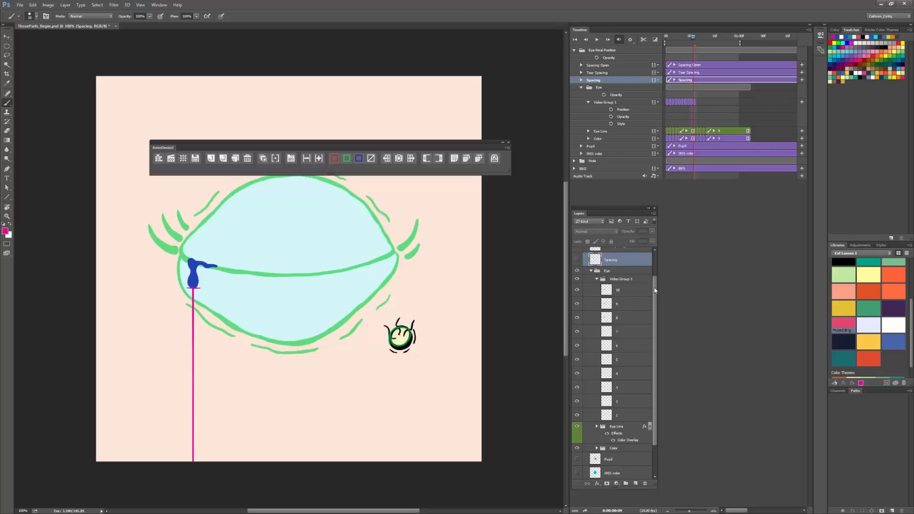
Step: Draw magenta ticks across the vertical guide on Tear Spacing, with gaps widening from the hanging drop down to the canvas's lower edge
{"action": "left_click_drag", "start_coordinate": [655, 290], "coordinate": [656, 260]}
{"action": "left_click", "coordinate": [623, 275]}
{"action": "left_click_drag", "start_coordinate": [189, 292], "coordinate": [200, 301]}
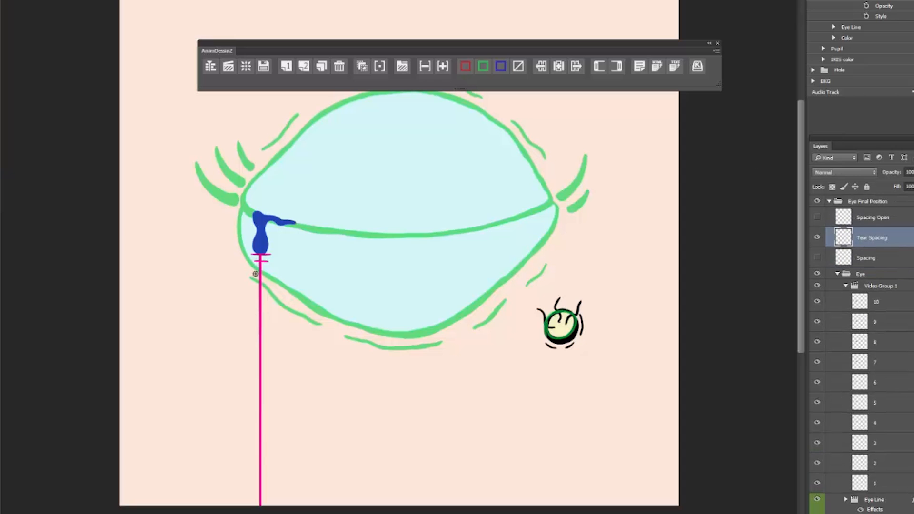
{"action": "mouse_move", "coordinate": [186, 313]}
{"action": "left_mouse_down"}
{"action": "mouse_move", "coordinate": [202, 313]}
{"action": "mouse_move", "coordinate": [203, 355]}
{"action": "left_mouse_up"}
{"action": "left_click_drag", "start_coordinate": [175, 381], "coordinate": [204, 381]}
{"action": "left_click_drag", "start_coordinate": [231, 431], "coordinate": [284, 430]}
{"action": "left_click_drag", "start_coordinate": [234, 482], "coordinate": [295, 481]}
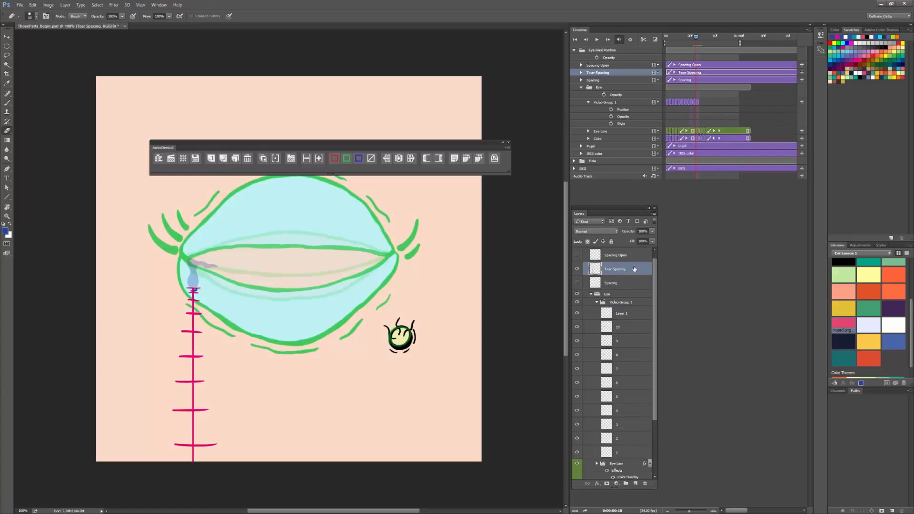
Step: Move the Tear Spacing layer into the Eye group, between the Eye Line and Color groups
{"action": "left_click_drag", "start_coordinate": [634, 269], "coordinate": [638, 402]}
{"action": "key", "text": "ctrl+z"}
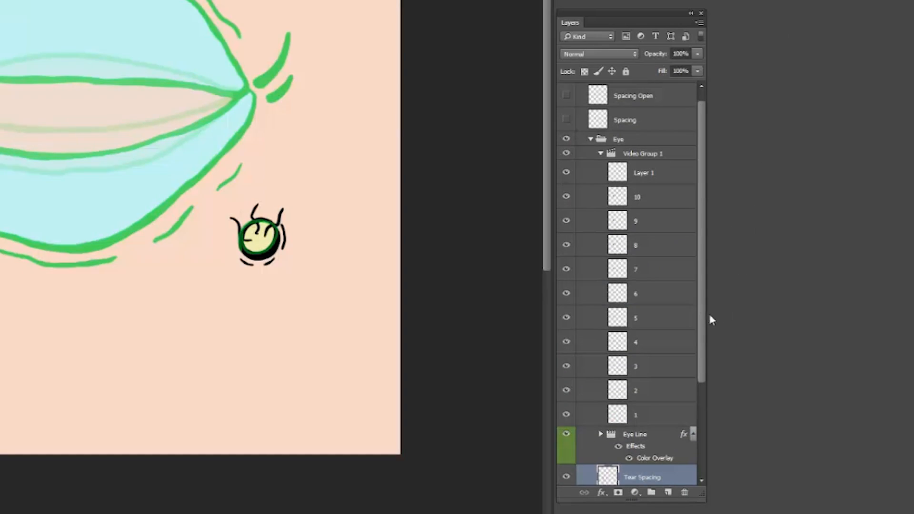
{"action": "scroll", "coordinate": [704, 355], "scroll_direction": "down", "scroll_amount": 5}
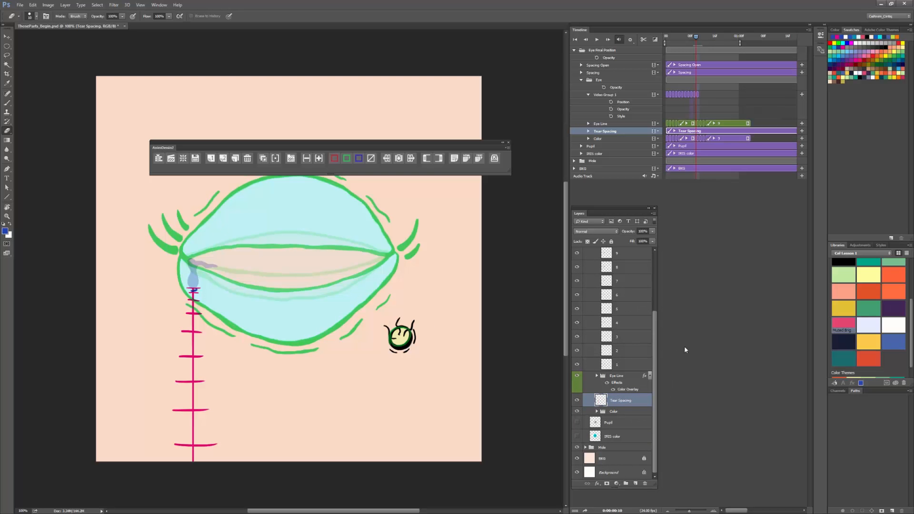
Step: Draw a small blue teardrop outline over the ghosted drop on Layer 1 of Video Group 1, its base at the guide's first ticks
{"action": "scroll", "coordinate": [654, 347], "scroll_direction": "up", "scroll_amount": 3}
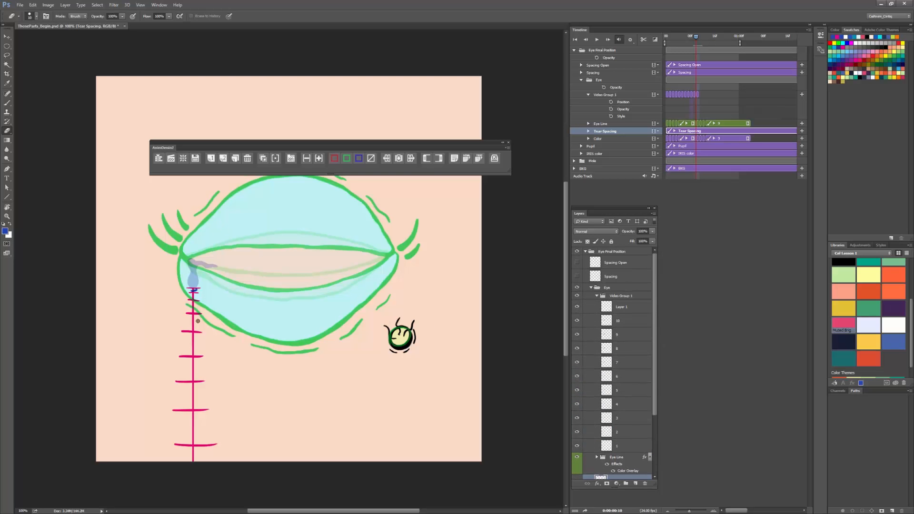
{"action": "left_click", "coordinate": [621, 307]}
{"action": "key", "text": "b"}
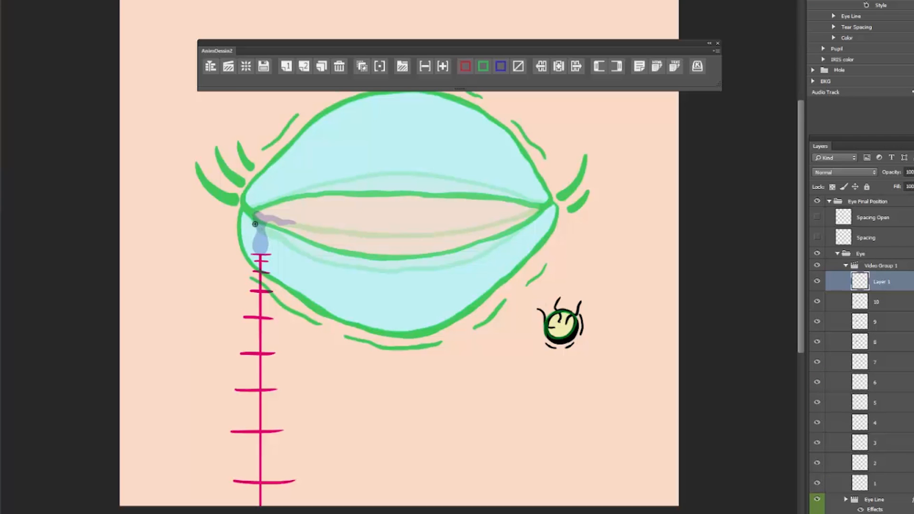
{"action": "mouse_move", "coordinate": [259, 233]}
{"action": "left_mouse_down"}
{"action": "mouse_move", "coordinate": [255, 257]}
{"action": "mouse_move", "coordinate": [260, 241]}
{"action": "left_mouse_up"}
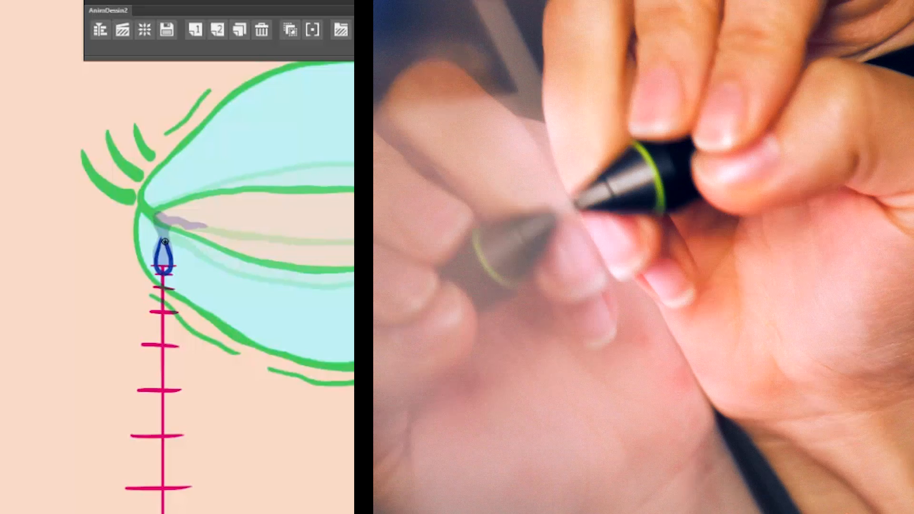
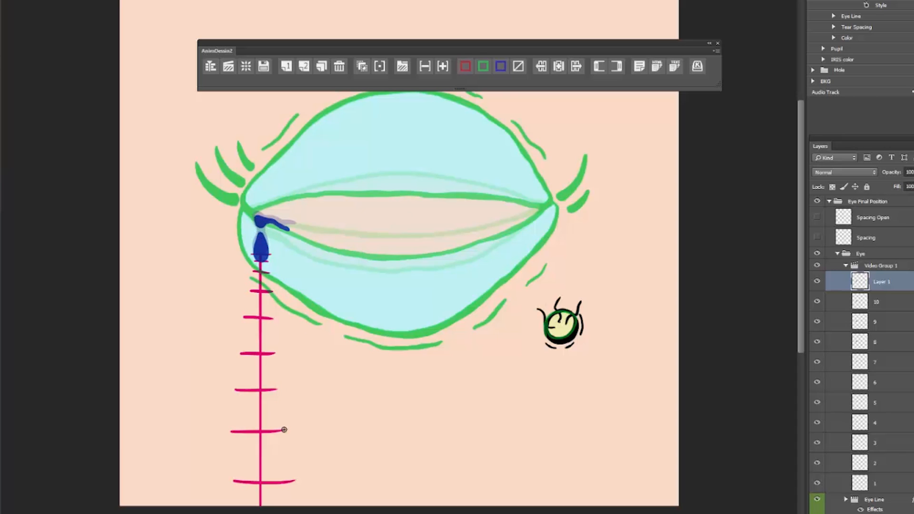
Step: Add three frames after Layer 1 and draw the falling blue teardrop on each, following the Tear Spacing ticks down the guide
{"action": "left_click", "coordinate": [287, 66]}
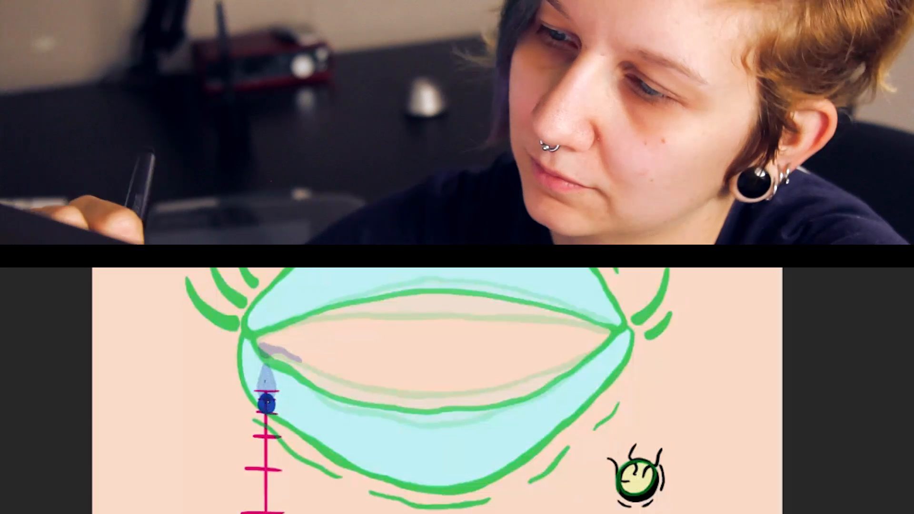
{"action": "mouse_move", "coordinate": [260, 265]}
{"action": "left_mouse_down"}
{"action": "mouse_move", "coordinate": [261, 244]}
{"action": "mouse_move", "coordinate": [261, 265]}
{"action": "left_mouse_up"}
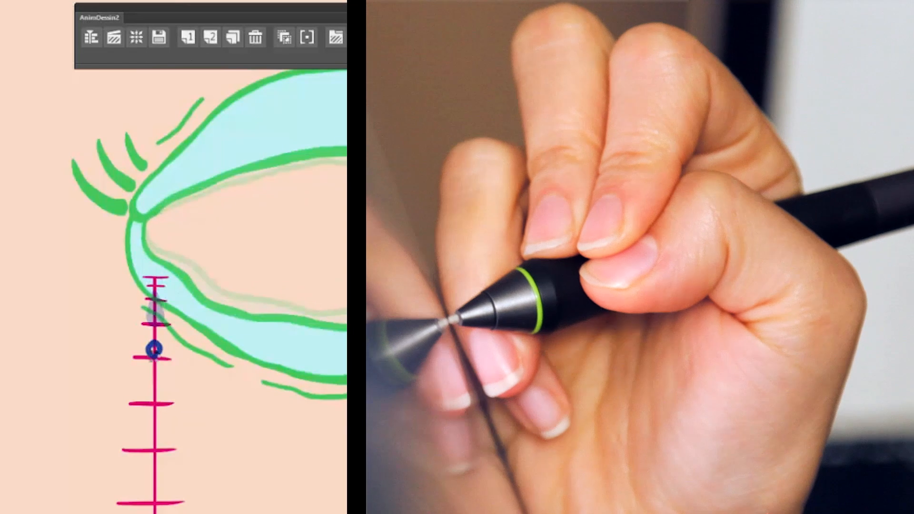
{"action": "left_click_drag", "start_coordinate": [153, 350], "coordinate": [153, 350]}
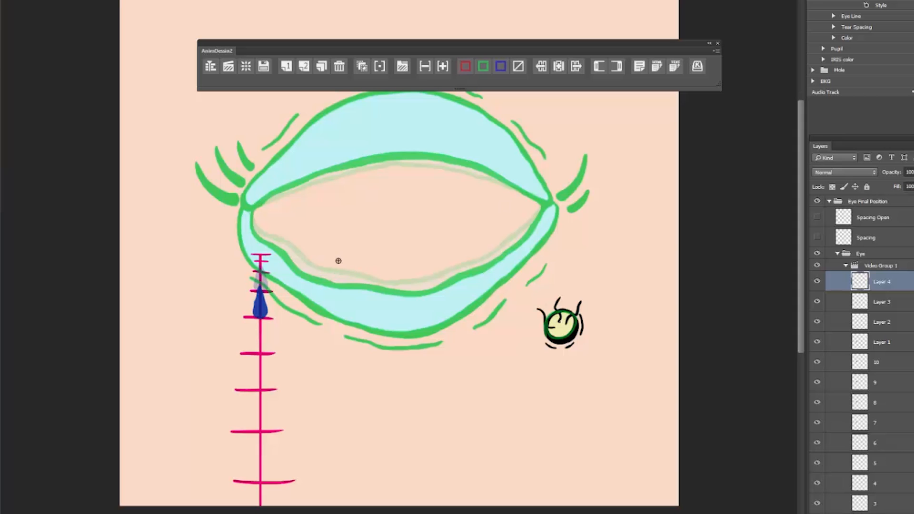
{"action": "left_click_drag", "start_coordinate": [352, 361], "coordinate": [396, 398]}
{"action": "left_click_drag", "start_coordinate": [391, 358], "coordinate": [352, 397]}
{"action": "key", "text": "ctrl+z"}
{"action": "key", "text": "ctrl+z"}
Step: Add five more frames and draw the teardrop one tick lower on each, until only its tip shows at the canvas's lower edge
{"action": "left_click", "coordinate": [285, 66]}
{"action": "left_click_drag", "start_coordinate": [257, 343], "coordinate": [260, 345]}
{"action": "left_click", "coordinate": [285, 66]}
{"action": "left_click_drag", "start_coordinate": [257, 379], "coordinate": [260, 364]}
{"action": "key", "text": "ctrl+shift+alt+n"}
{"action": "left_click_drag", "start_coordinate": [259, 420], "coordinate": [258, 399]}
{"action": "key", "text": "ctrl+shift+alt+n"}
{"action": "left_click_drag", "start_coordinate": [258, 472], "coordinate": [259, 449]}
{"action": "left_click", "coordinate": [286, 66]}
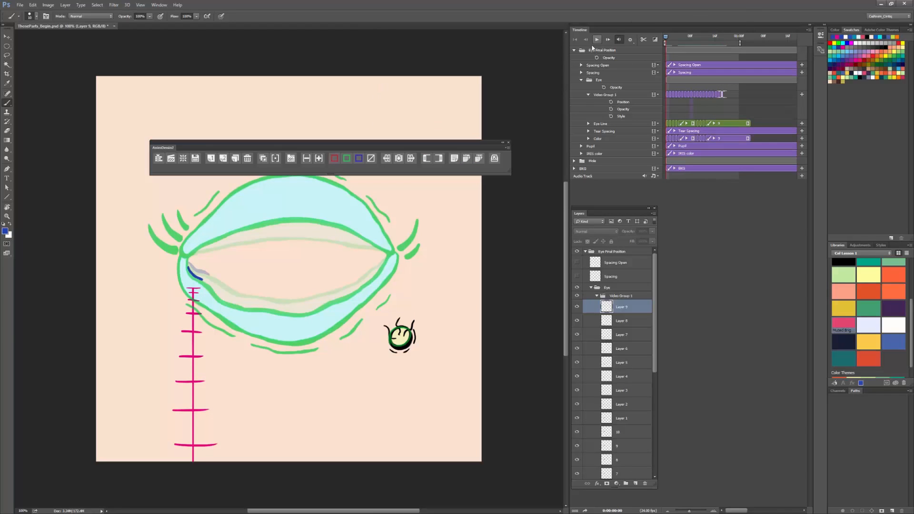
Step: Turn off onion skinning, play the tear animation and scrub to the tear's last frame to check the fall
{"action": "left_click", "coordinate": [263, 156]}
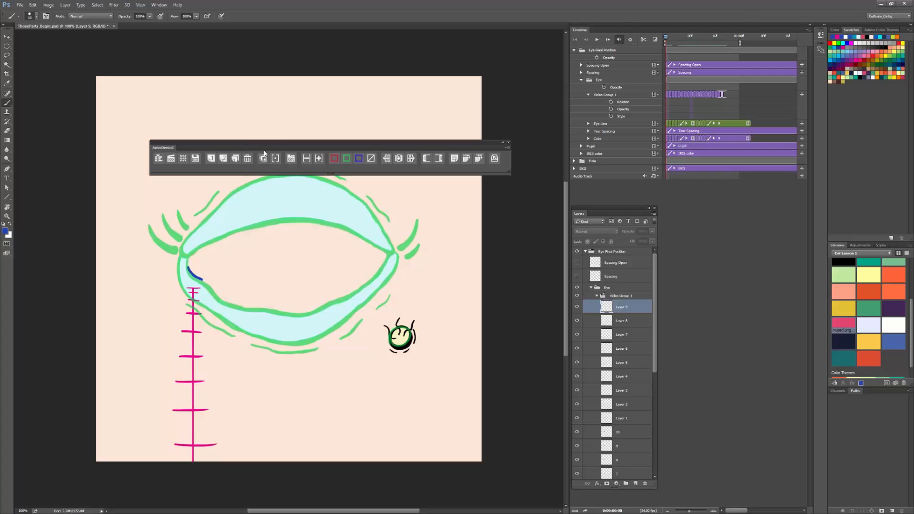
{"action": "left_click", "coordinate": [597, 40]}
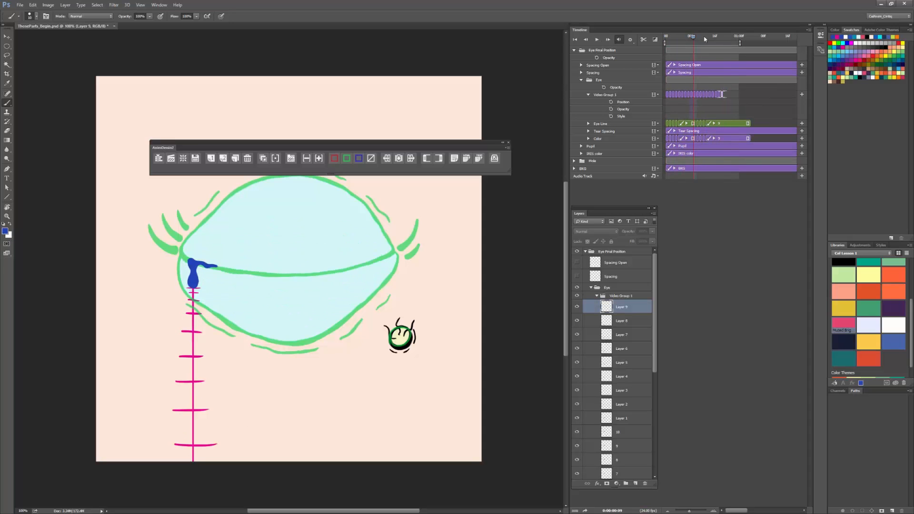
{"action": "left_click_drag", "start_coordinate": [704, 39], "coordinate": [722, 41]}
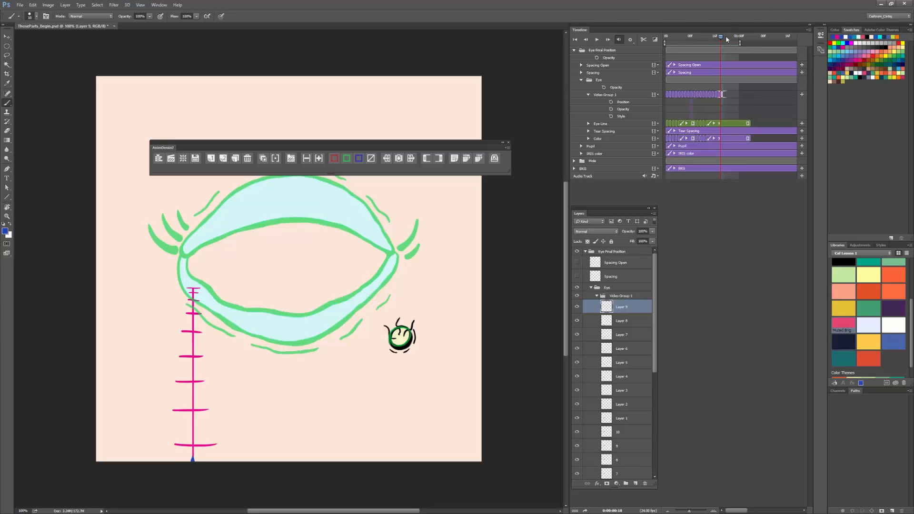
{"action": "left_click_drag", "start_coordinate": [724, 39], "coordinate": [612, 60]}
{"action": "key", "text": "space"}
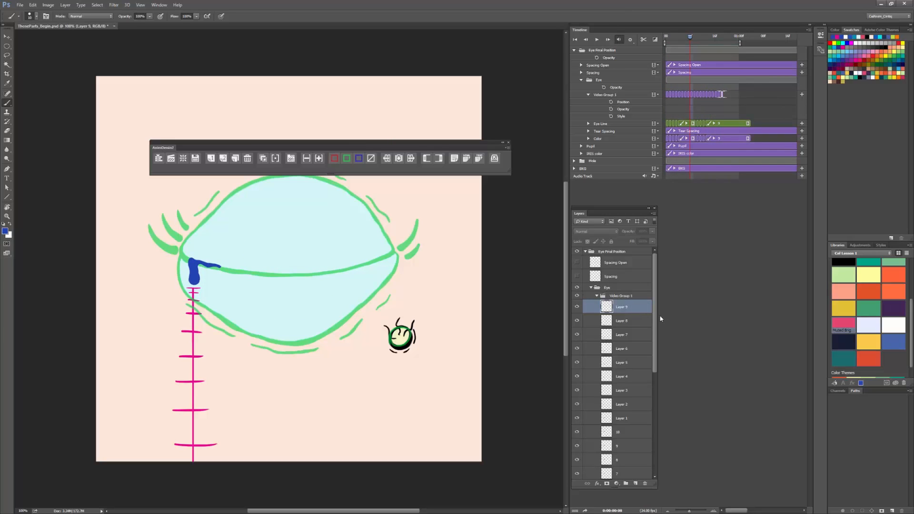
Step: Hide the Tear Spacing layer and play the animation without the guide
{"action": "left_click_drag", "start_coordinate": [655, 328], "coordinate": [647, 417]}
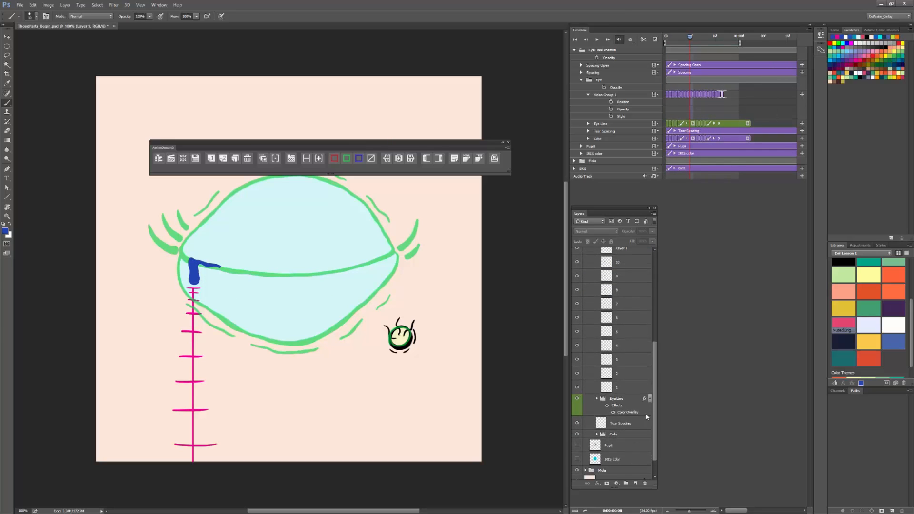
{"action": "left_click", "coordinate": [577, 423]}
{"action": "left_click", "coordinate": [598, 39]}
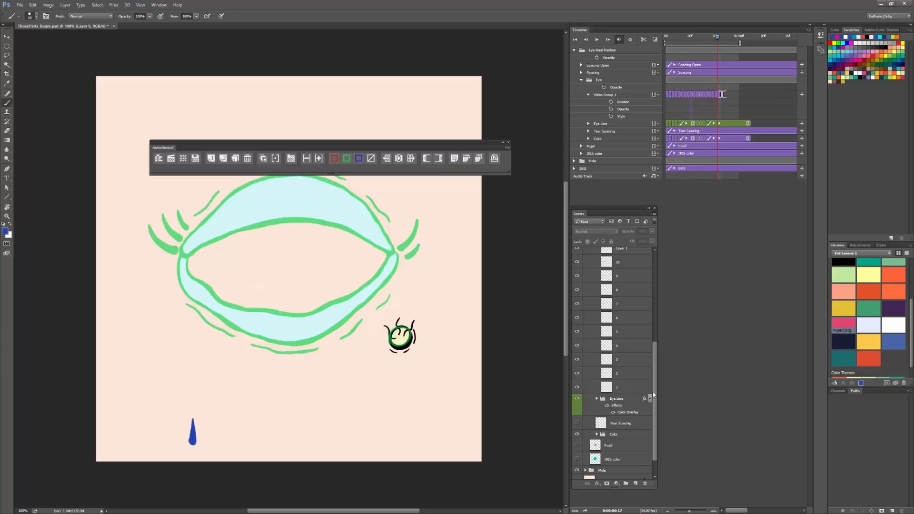
Step: Play the animation again from the start, examining how the tear forms and separates over the blink
{"action": "left_click_drag", "start_coordinate": [654, 391], "coordinate": [655, 302]}
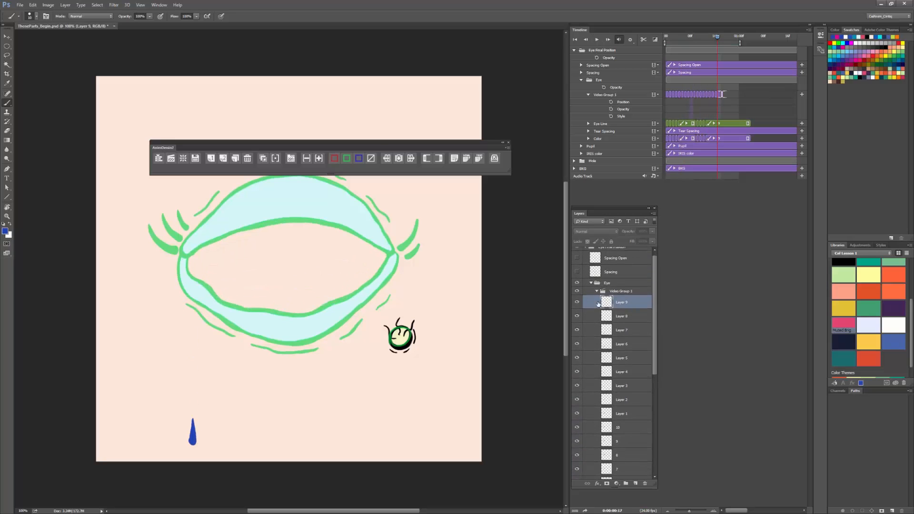
{"action": "left_click", "coordinate": [576, 303]}
{"action": "left_click", "coordinate": [597, 40]}
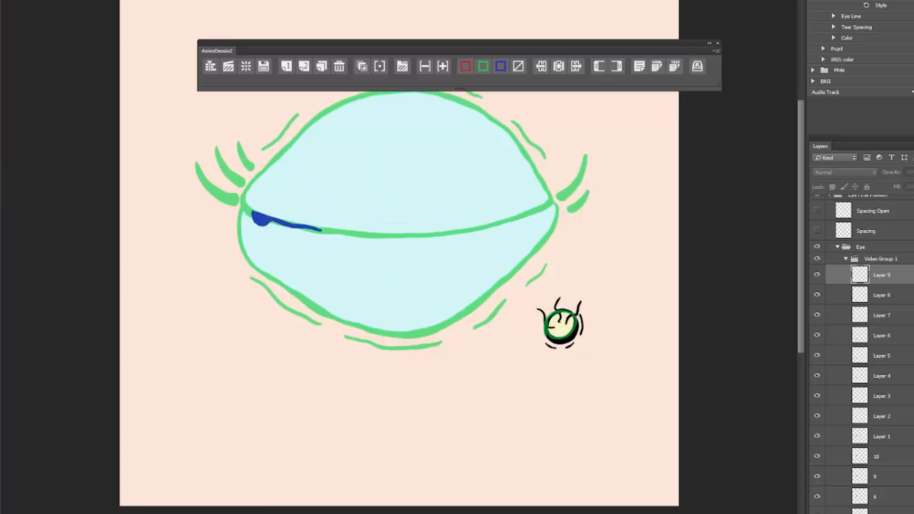
{"action": "key", "text": "space"}
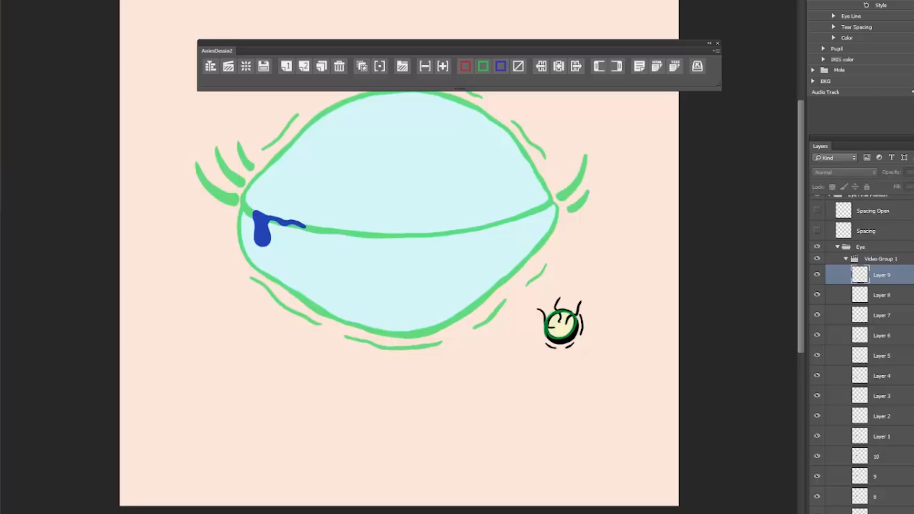
{"action": "key", "text": "space"}
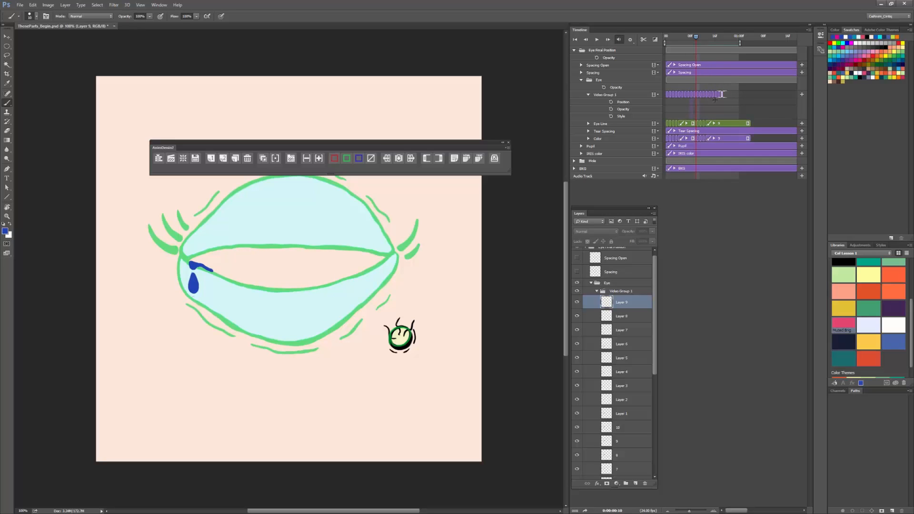
Step: Turn onion skinning back on and draw the receding blue streak along the inner lid corner on the falling-tear frames from Layer 1 on
{"action": "left_click", "coordinate": [713, 511]}
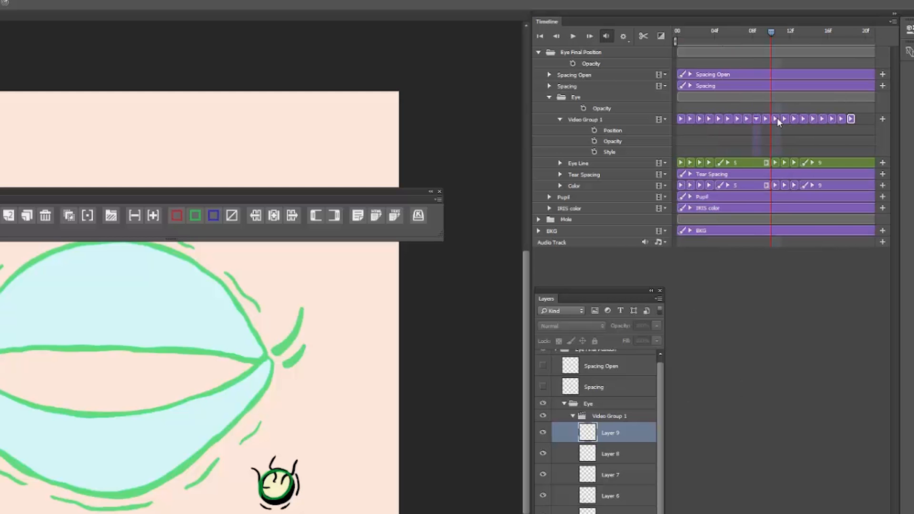
{"action": "left_click", "coordinate": [731, 94]}
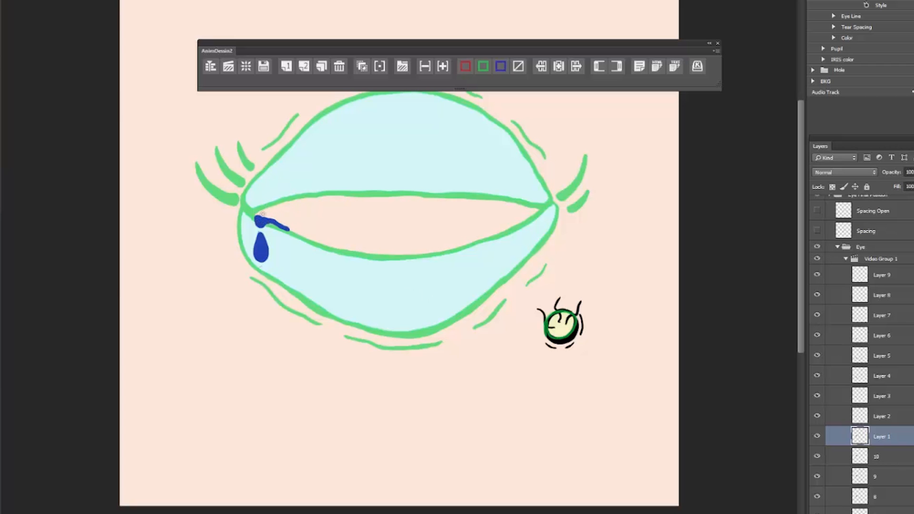
{"action": "left_click", "coordinate": [369, 62]}
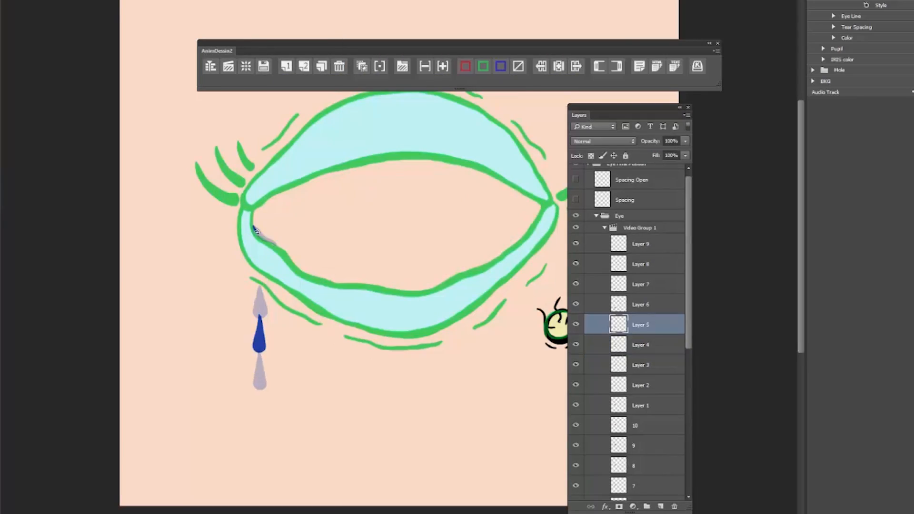
Step: Duplicate tear frame 1 and move the copy to the top of Video Group 1 as its last frame
{"action": "left_click_drag", "start_coordinate": [689, 322], "coordinate": [685, 490]}
{"action": "left_click_drag", "start_coordinate": [645, 336], "coordinate": [660, 505]}
{"action": "left_click_drag", "start_coordinate": [660, 145], "coordinate": [654, 239]}
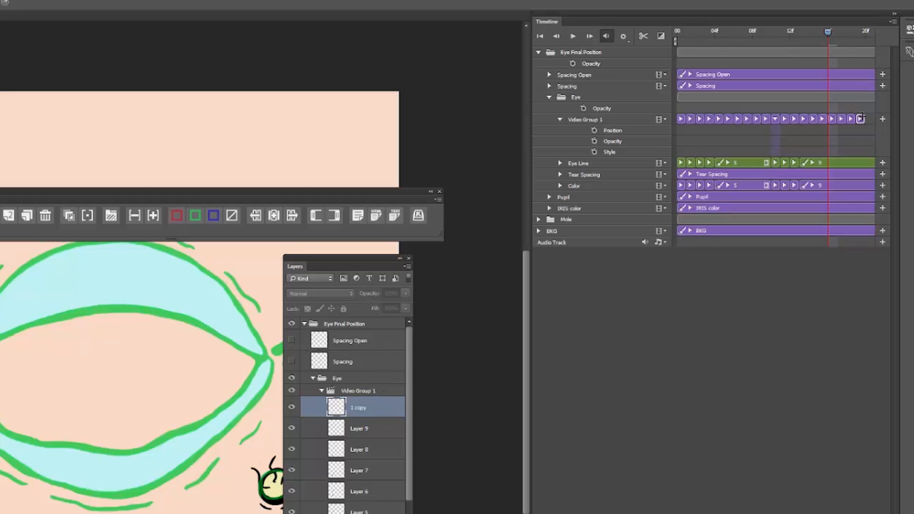
Step: Draw the thin blue streak in the eye's inner corner on the Layer 7 frame, and step on to the Layer 9 frame
{"action": "mouse_move", "coordinate": [842, 32]}
{"action": "left_mouse_down"}
{"action": "mouse_move", "coordinate": [856, 33]}
{"action": "mouse_move", "coordinate": [825, 34]}
{"action": "left_mouse_up"}
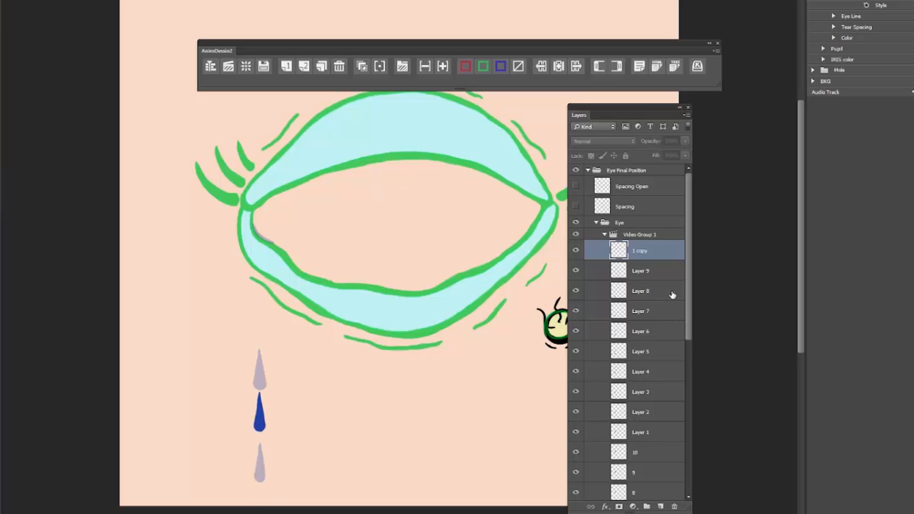
{"action": "key", "text": "Left"}
{"action": "key", "text": "Right"}
{"action": "left_click", "coordinate": [670, 310]}
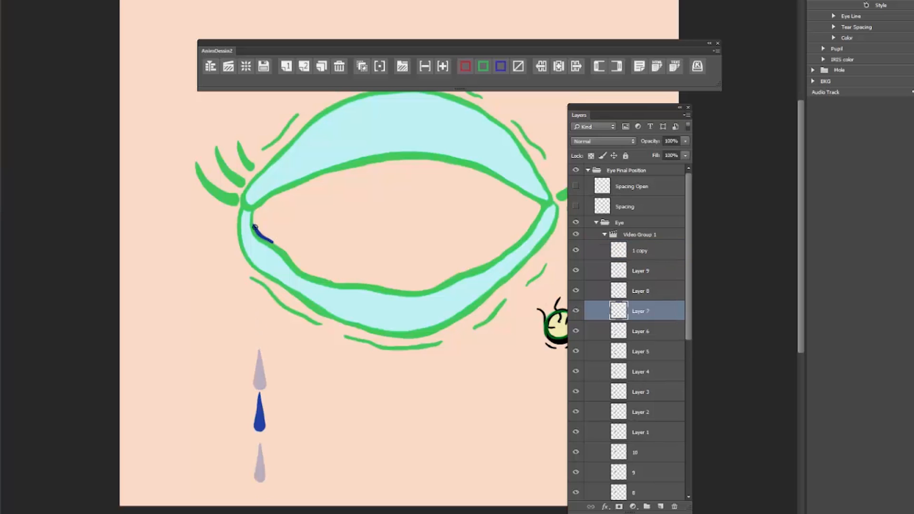
{"action": "key", "text": "Right"}
{"action": "key", "text": "Right"}
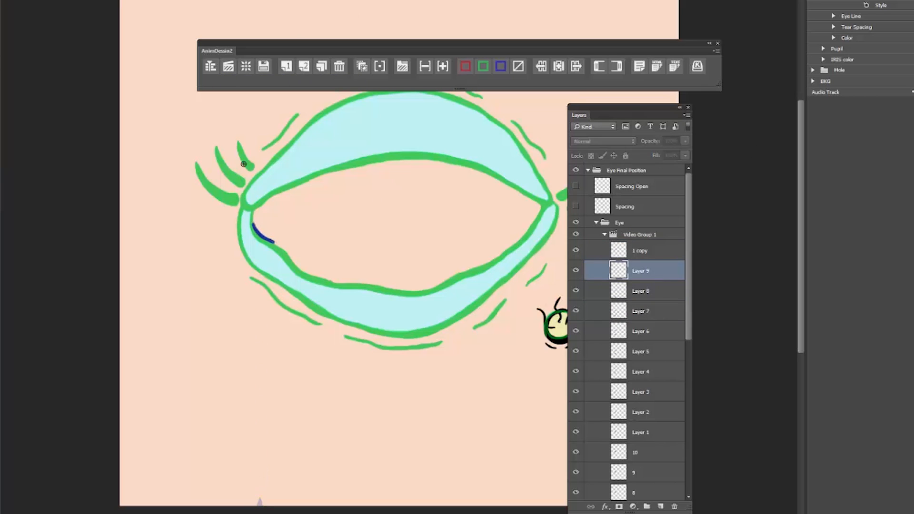
Step: Add a frame between Layer 9 and the copied last frame, and draw the thin blue streak in the eye's inner corner on it
{"action": "key", "text": "Left"}
{"action": "key", "text": "Right"}
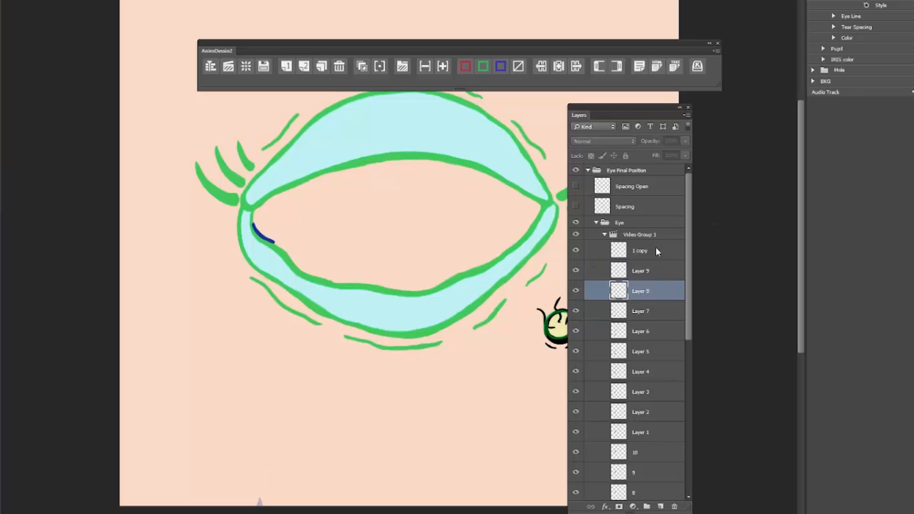
{"action": "key", "text": "Right"}
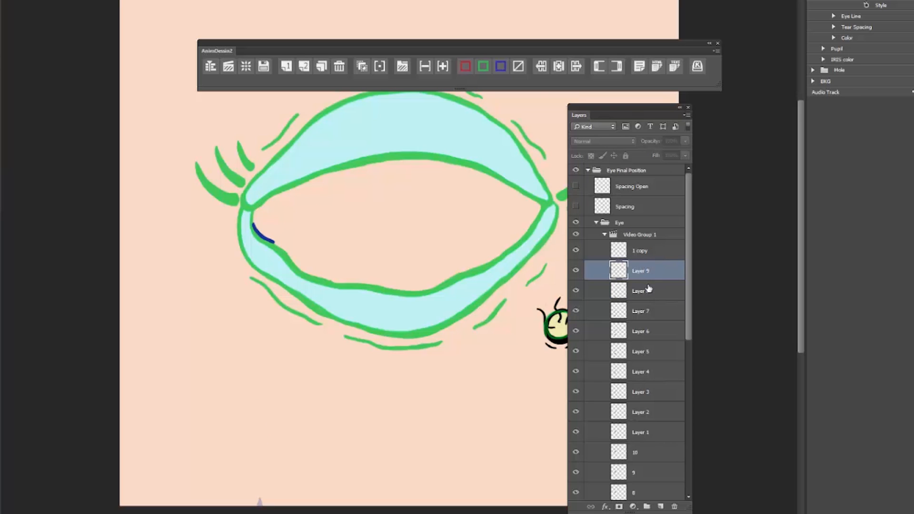
{"action": "left_click", "coordinate": [653, 254]}
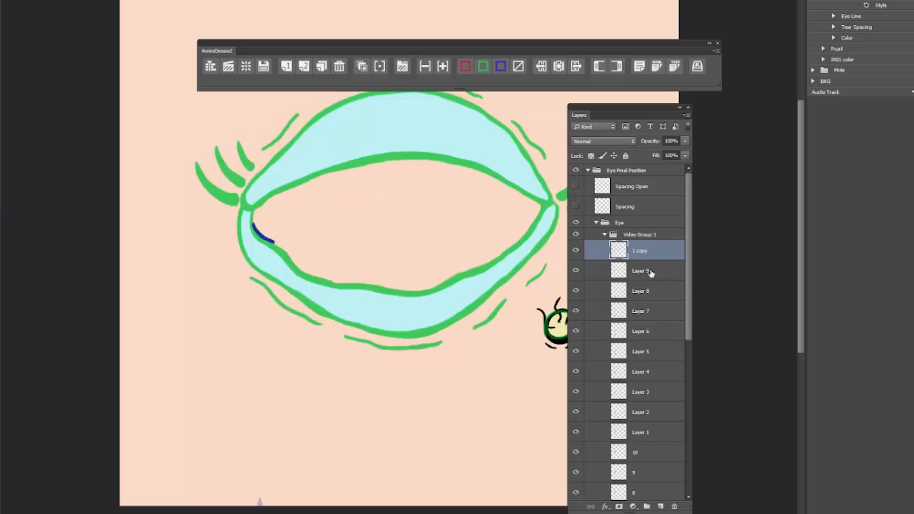
{"action": "left_click", "coordinate": [651, 272]}
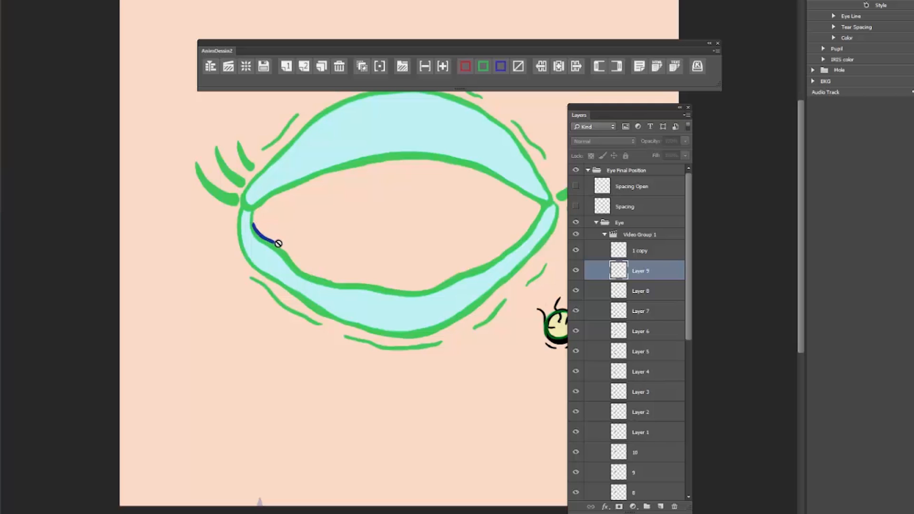
{"action": "left_click", "coordinate": [286, 66]}
{"action": "left_click_drag", "start_coordinate": [252, 224], "coordinate": [273, 241]}
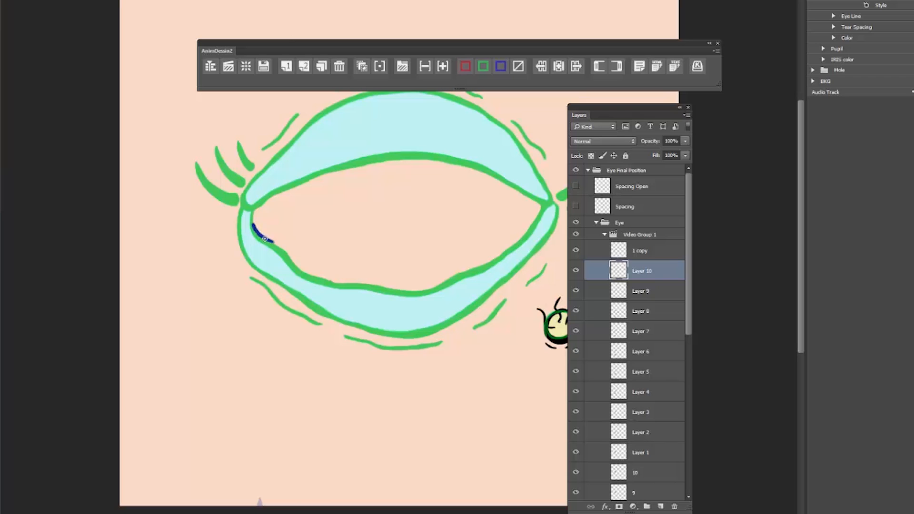
Step: Insert four more frames below the copied last frame and redraw the thin blue inner-corner streak on them
{"action": "left_click", "coordinate": [559, 67]}
{"action": "left_click", "coordinate": [559, 68]}
{"action": "key", "text": "F2"}
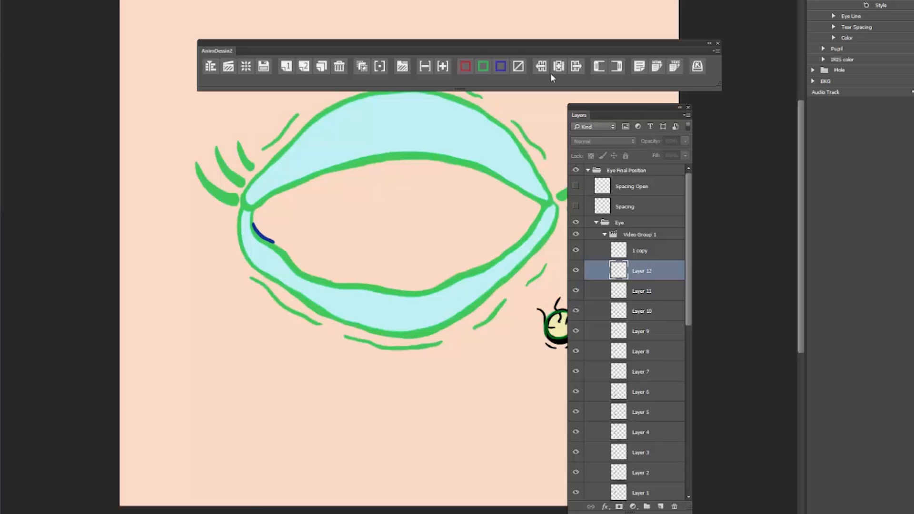
{"action": "left_click_drag", "start_coordinate": [252, 223], "coordinate": [272, 242]}
{"action": "left_click", "coordinate": [287, 66]}
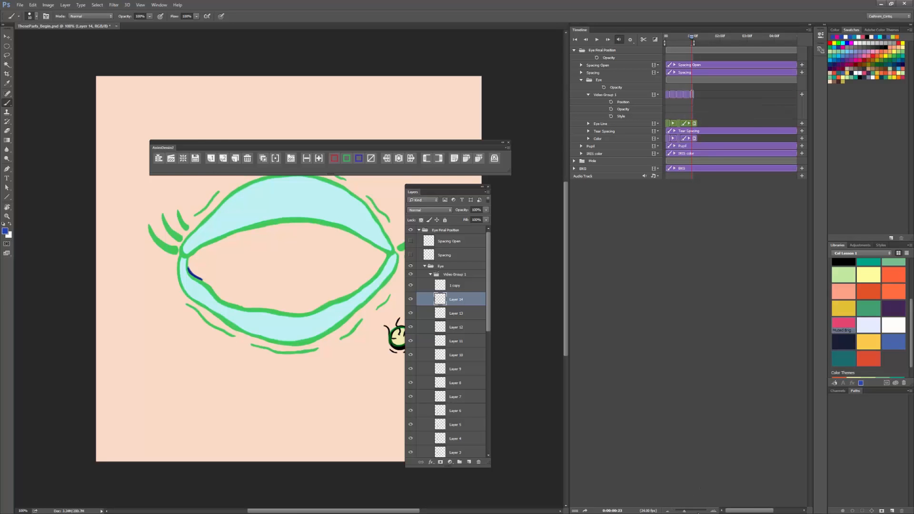
Step: Enlarge the timeline's frames and move the AnimDessin2 and Layers panels clear of the eye drawing
{"action": "left_click", "coordinate": [713, 510]}
{"action": "left_click_drag", "start_coordinate": [745, 512], "coordinate": [722, 511]}
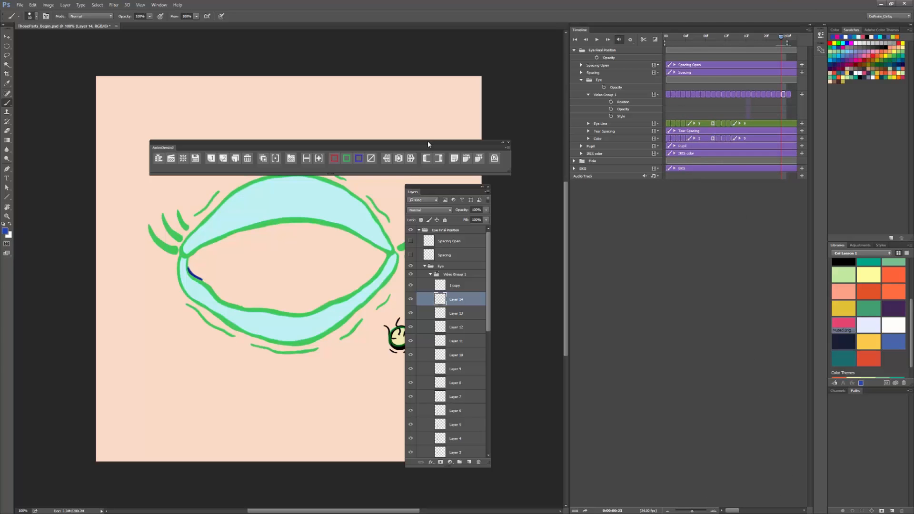
{"action": "left_click_drag", "start_coordinate": [426, 140], "coordinate": [425, 82]}
{"action": "left_click_drag", "start_coordinate": [448, 186], "coordinate": [606, 219]}
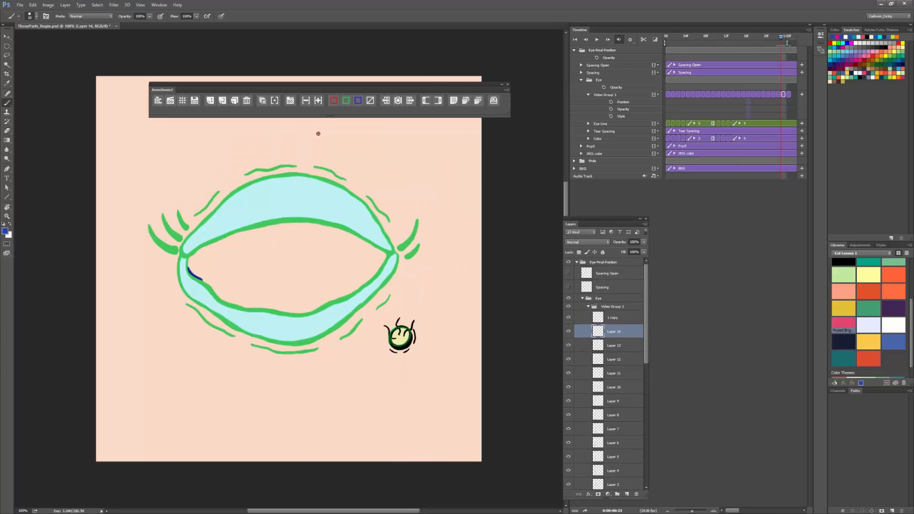
Step: Turn off onion skinning and play back the extended tear animation
{"action": "left_click", "coordinate": [263, 101]}
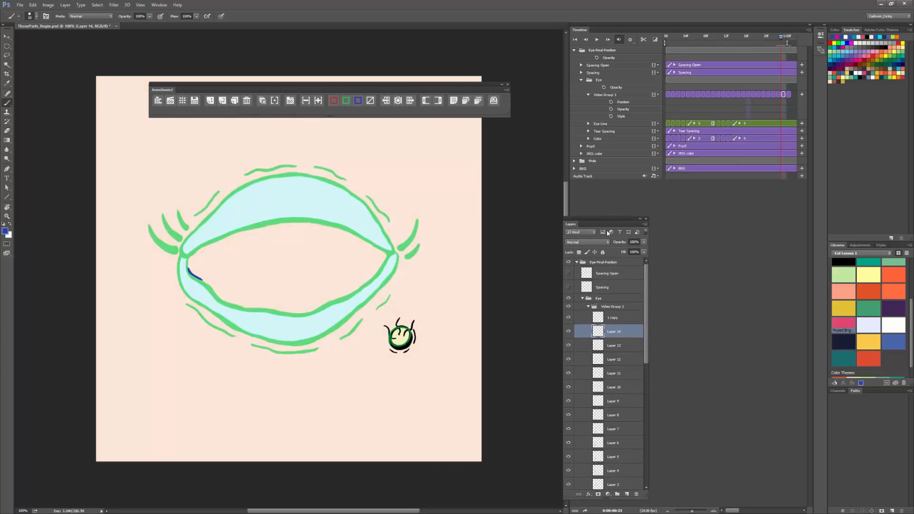
{"action": "left_click", "coordinate": [597, 41]}
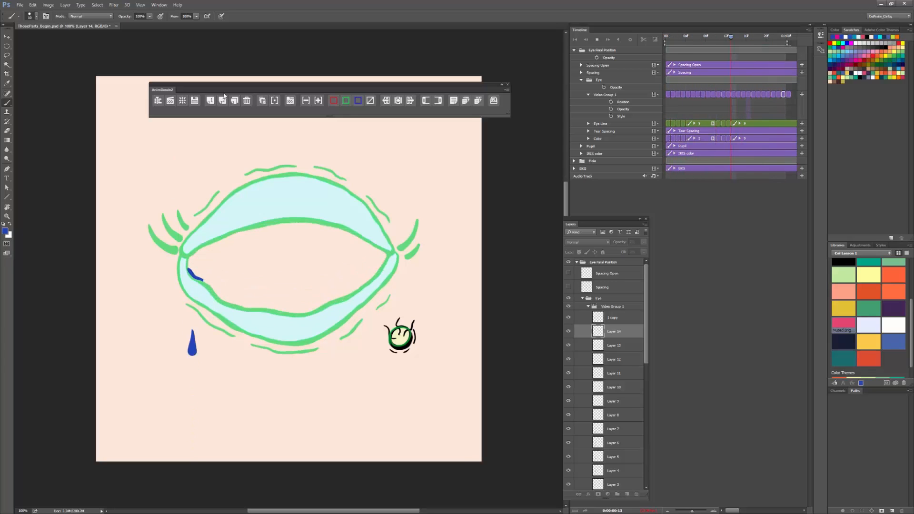
{"action": "key", "text": "space"}
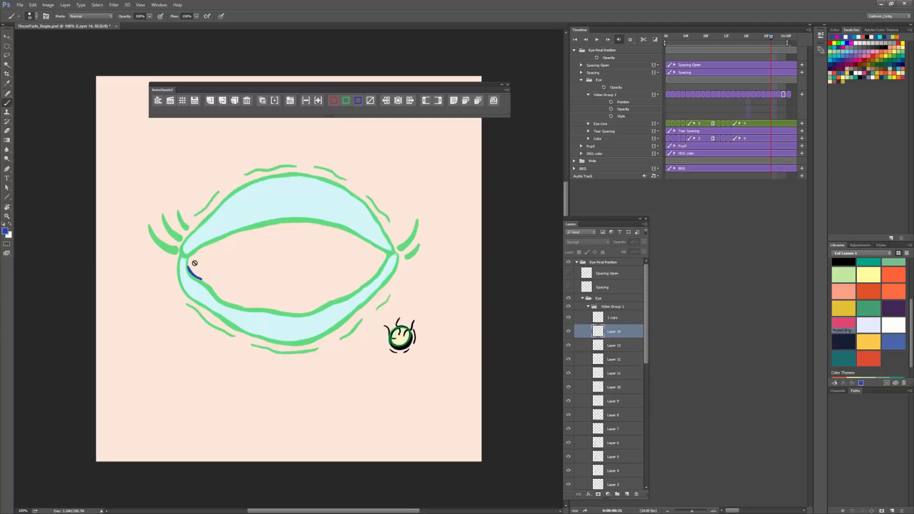
Step: Select all the tear frame layers in Video Group 1 and number them sequentially from 1
{"action": "mouse_move", "coordinate": [646, 309]}
{"action": "left_mouse_down"}
{"action": "mouse_move", "coordinate": [647, 402]}
{"action": "mouse_move", "coordinate": [645, 309]}
{"action": "left_mouse_up"}
{"action": "left_click", "coordinate": [611, 435]}
{"action": "left_click", "coordinate": [612, 317], "text": "shift"}
{"action": "right_click", "coordinate": [422, 255]}
{"action": "left_click", "coordinate": [457, 242]}
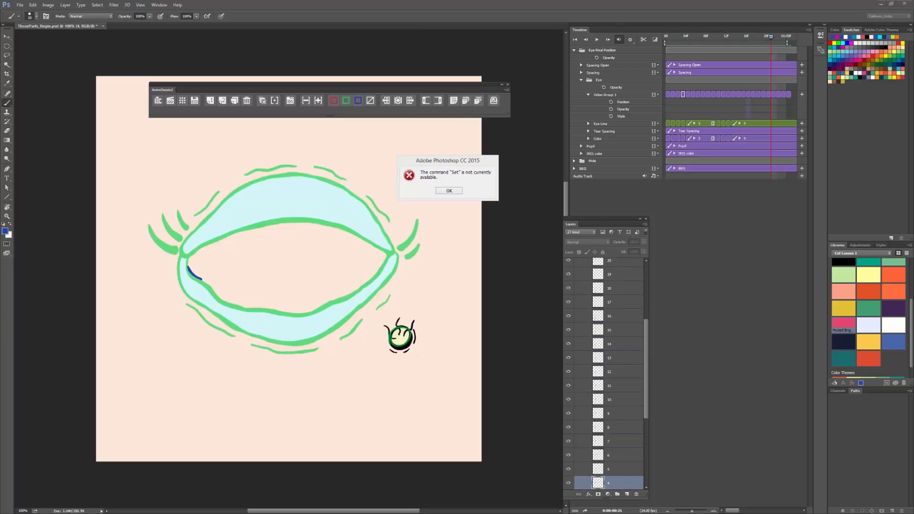
Step: Select the uppermost frame layer, 24, in Video Group 1 and play back the tear animation
{"action": "key", "text": "Return"}
{"action": "left_click_drag", "start_coordinate": [646, 385], "coordinate": [636, 493]}
{"action": "left_click", "coordinate": [618, 306]}
{"action": "left_click", "coordinate": [620, 319]}
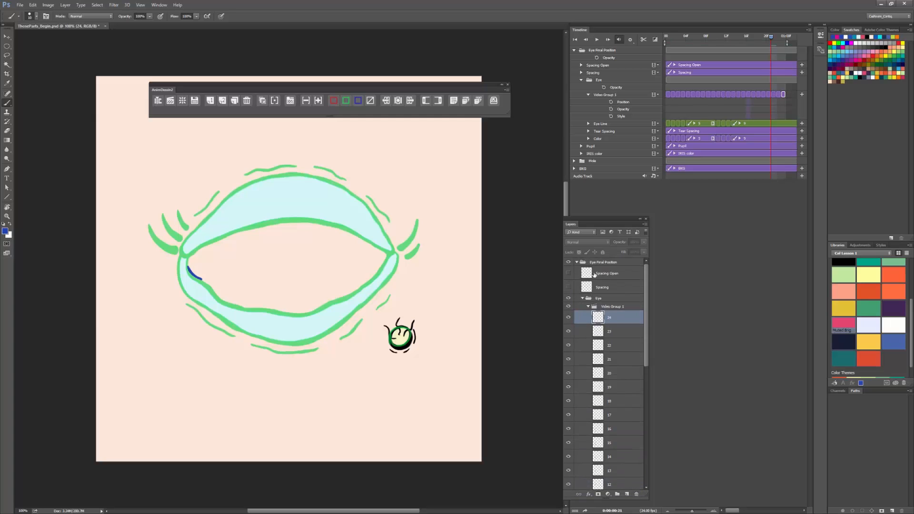
{"action": "mouse_move", "coordinate": [780, 38]}
{"action": "left_mouse_down"}
{"action": "mouse_move", "coordinate": [789, 40]}
{"action": "mouse_move", "coordinate": [647, 62]}
{"action": "mouse_move", "coordinate": [681, 63]}
{"action": "left_mouse_up"}
{"action": "key", "text": "space"}
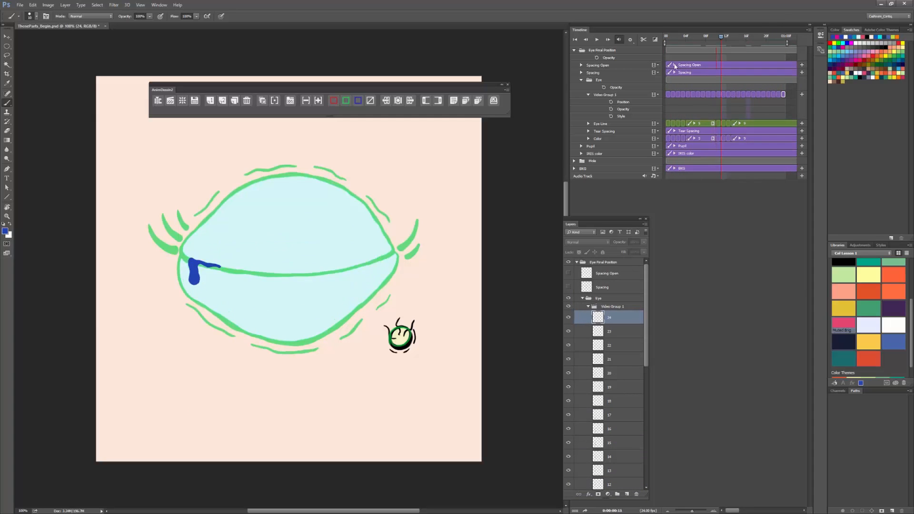
Step: Clear the green colour marking from the Eye Line group and show the Pupil and IRIS color layers
{"action": "left_click", "coordinate": [588, 306]}
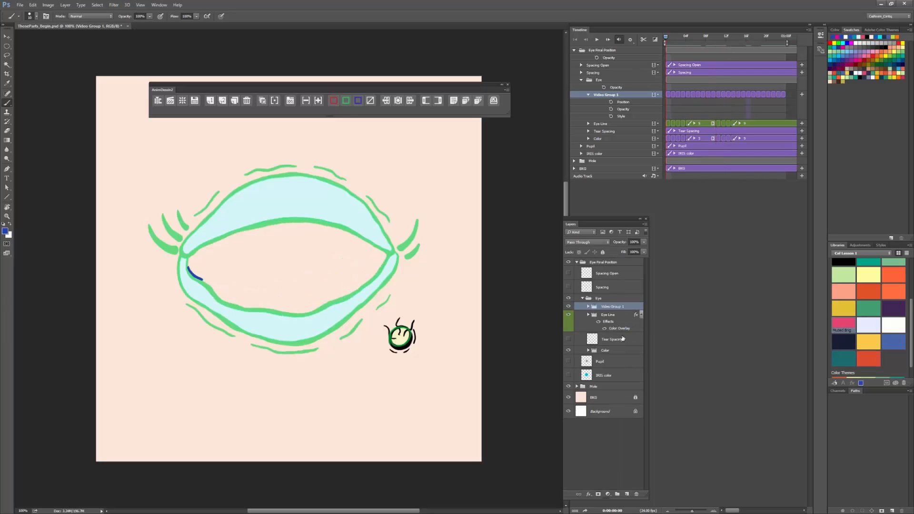
{"action": "left_click", "coordinate": [612, 315]}
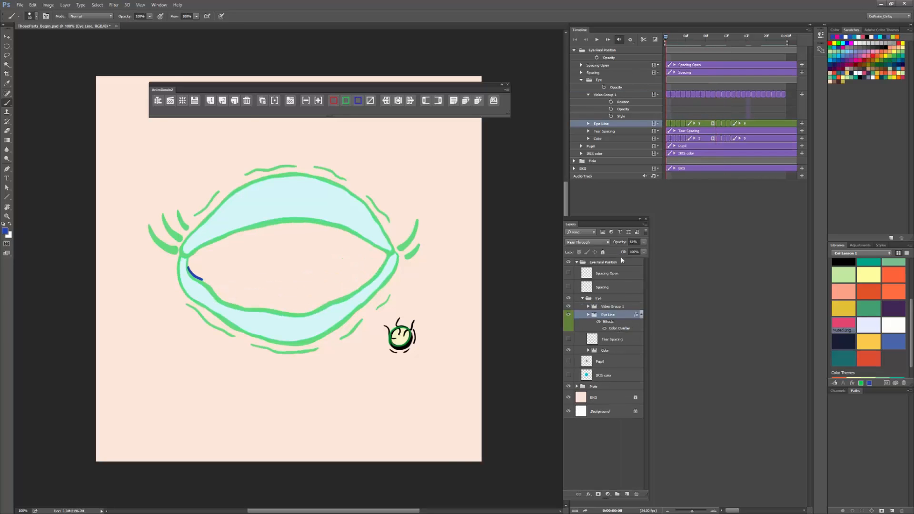
{"action": "left_click", "coordinate": [370, 100]}
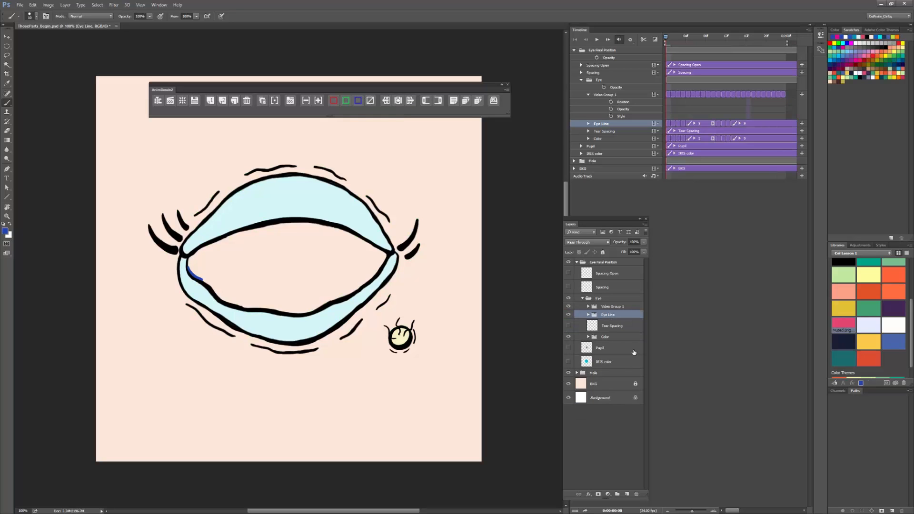
{"action": "left_click", "coordinate": [568, 361]}
Step: Play back and scrub through the blink with the iris and pupil shown, returning to the first frame
{"action": "left_click", "coordinate": [597, 41]}
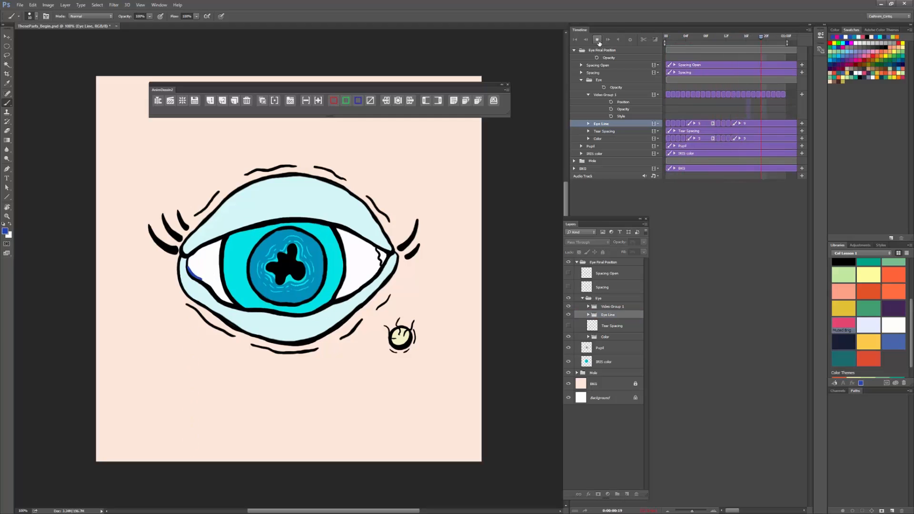
{"action": "key", "text": "space"}
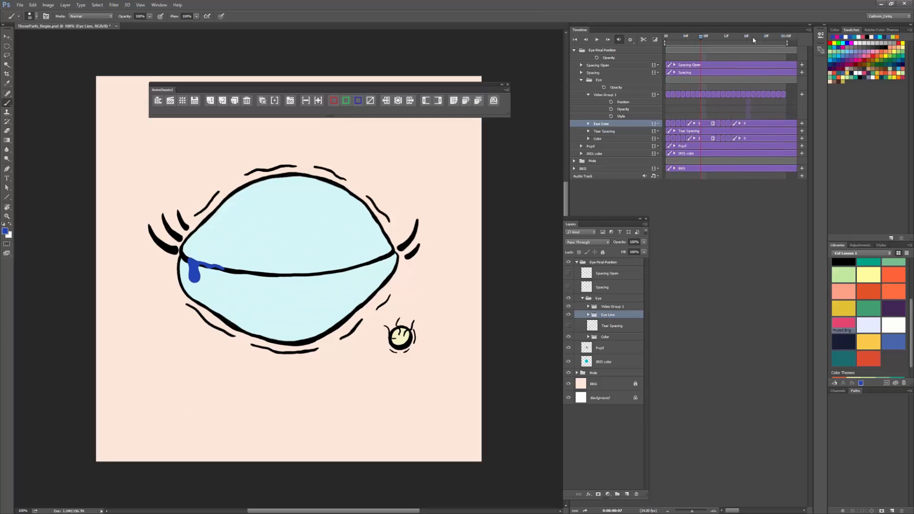
{"action": "mouse_move", "coordinate": [703, 38]}
{"action": "left_mouse_down"}
{"action": "mouse_move", "coordinate": [652, 45]}
{"action": "mouse_move", "coordinate": [713, 51]}
{"action": "left_mouse_up"}
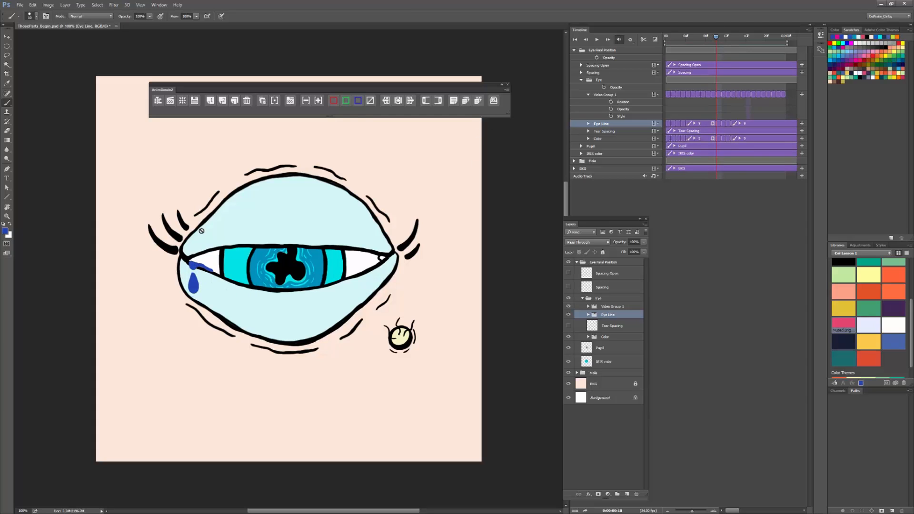
{"action": "left_click_drag", "start_coordinate": [718, 37], "coordinate": [655, 47]}
{"action": "left_click", "coordinate": [589, 314]}
{"action": "left_click", "coordinate": [589, 314]}
{"action": "key", "text": "Right"}
{"action": "key", "text": "Left"}
Step: Rename the tear frames' Video Group 1 as Tear
{"action": "double_click", "coordinate": [612, 306]}
{"action": "type", "text": "Tear"}
{"action": "key", "text": "Return"}
Step: Expand the Tear group and touch up the blue streak along the lower lid on frame layers 1 and 2
{"action": "left_click", "coordinate": [588, 306]}
{"action": "scroll", "coordinate": [592, 299], "scroll_direction": "down", "scroll_amount": 5}
{"action": "left_click", "coordinate": [611, 457]}
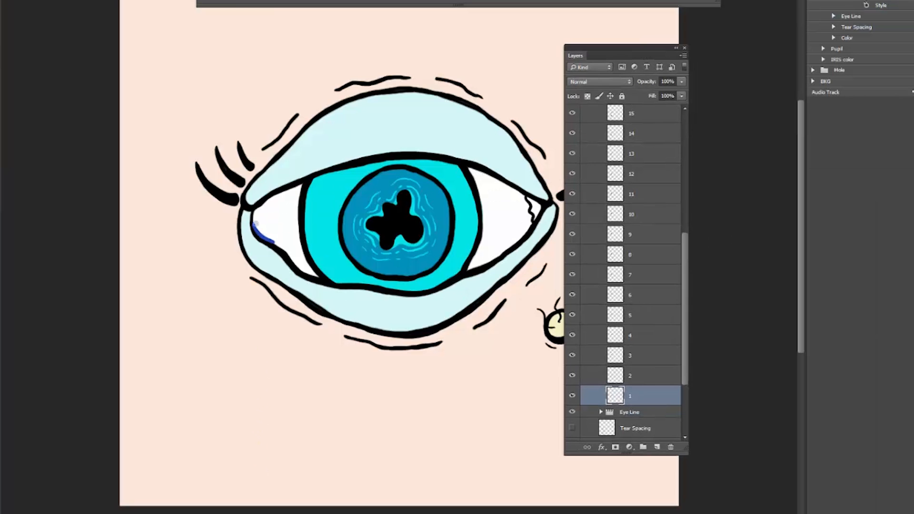
{"action": "key", "text": "Right"}
{"action": "left_click", "coordinate": [624, 377]}
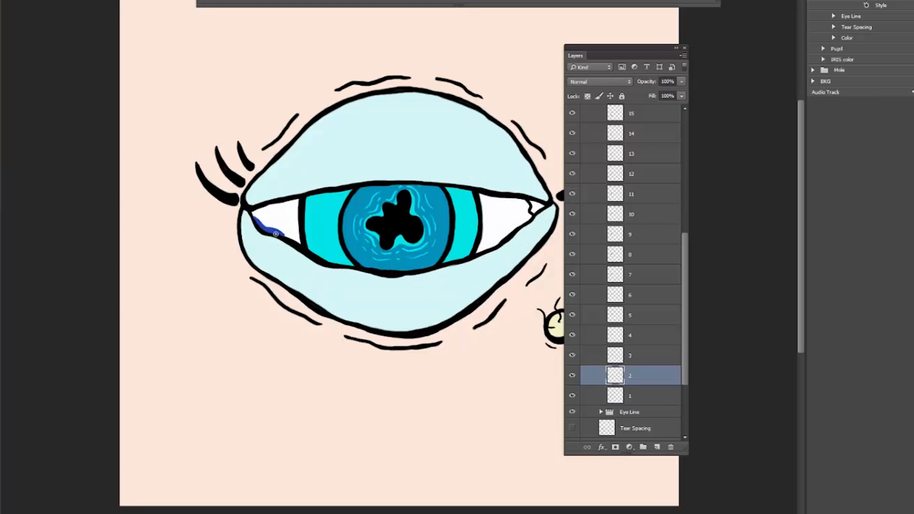
{"action": "key", "text": "Right"}
{"action": "key", "text": "Right"}
{"action": "key", "text": "Right"}
Step: Touch up the blue tear along the closed lid line on frame layers 5 and 8
{"action": "left_click", "coordinate": [636, 318]}
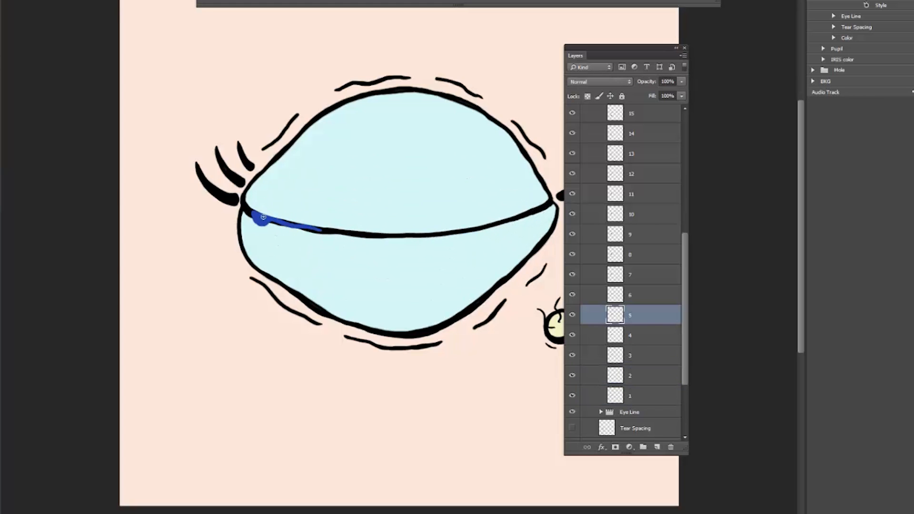
{"action": "key", "text": "Right"}
{"action": "key", "text": "Right"}
{"action": "key", "text": "Right"}
{"action": "left_click", "coordinate": [635, 254]}
{"action": "key", "text": "Right"}
{"action": "key", "text": "alt+bracketright"}
{"action": "key", "text": "Right"}
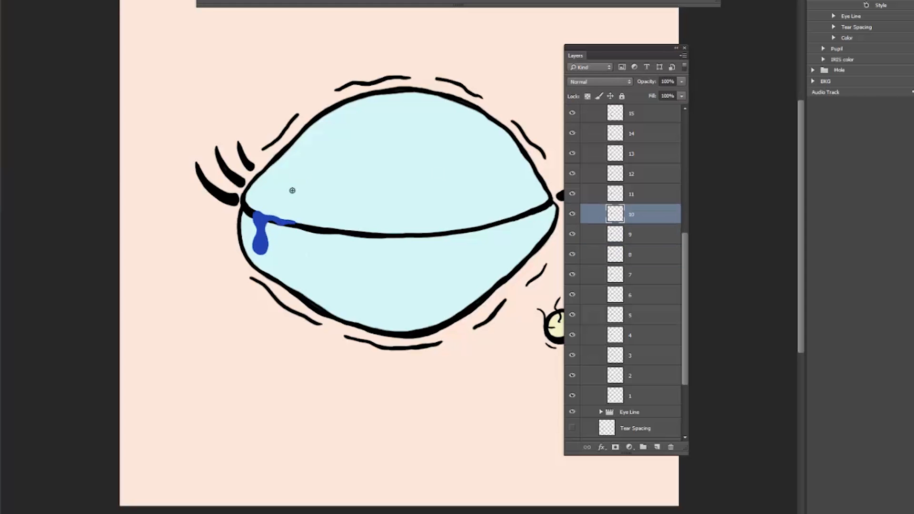
Step: Touch up the blue tear at the inner corner on frame layers 10 and 11 as the eye reopens
{"action": "left_click", "coordinate": [641, 215]}
{"action": "key", "text": "Right"}
{"action": "left_click", "coordinate": [645, 192]}
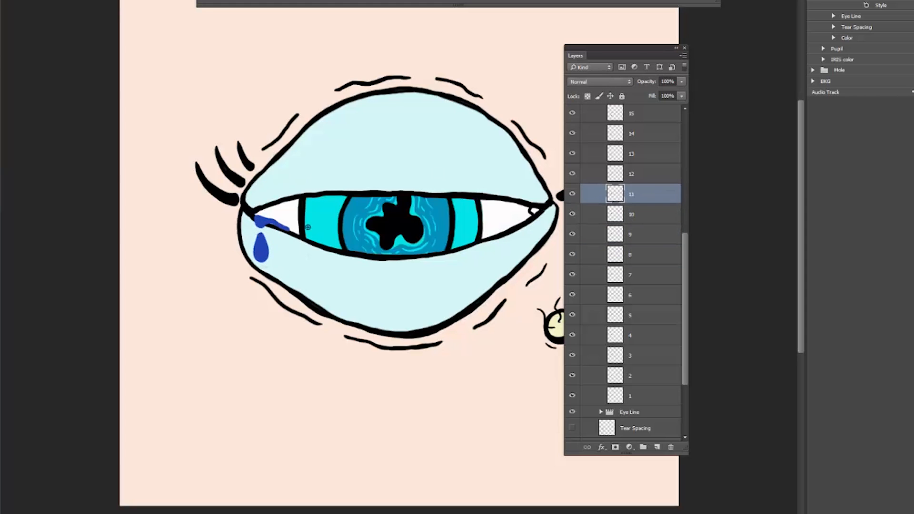
{"action": "key", "text": "Right"}
{"action": "key", "text": "Right"}
{"action": "key", "text": "Right"}
Step: Go through frame layers 14 to 22 and check the thin blue streak in the inner corner
{"action": "left_click", "coordinate": [617, 133]}
{"action": "scroll", "coordinate": [614, 133], "scroll_direction": "up", "scroll_amount": 5}
{"action": "key", "text": "Right"}
{"action": "key", "text": "Left"}
{"action": "key", "text": "Right"}
{"action": "key", "text": "Right"}
{"action": "key", "text": "Right"}
{"action": "key", "text": "Right"}
{"action": "key", "text": "Right"}
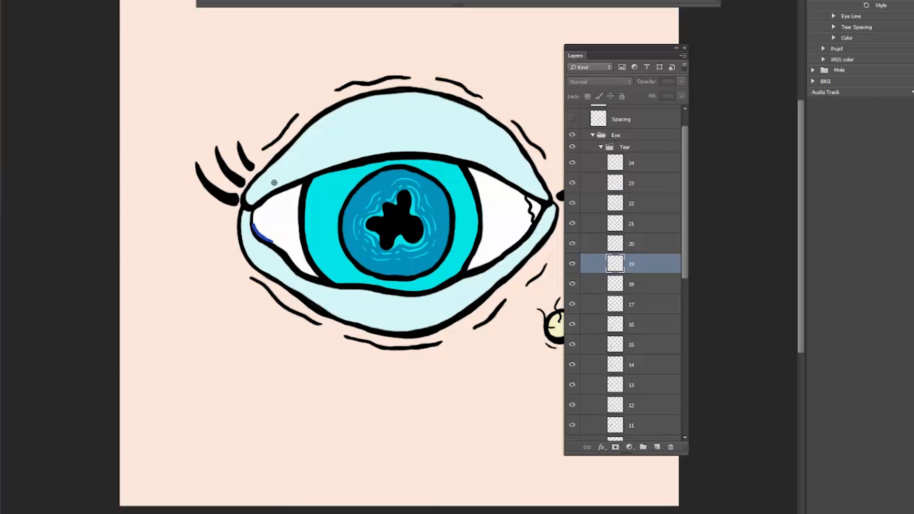
{"action": "key", "text": "Right"}
{"action": "key", "text": "Right"}
{"action": "key", "text": "Right"}
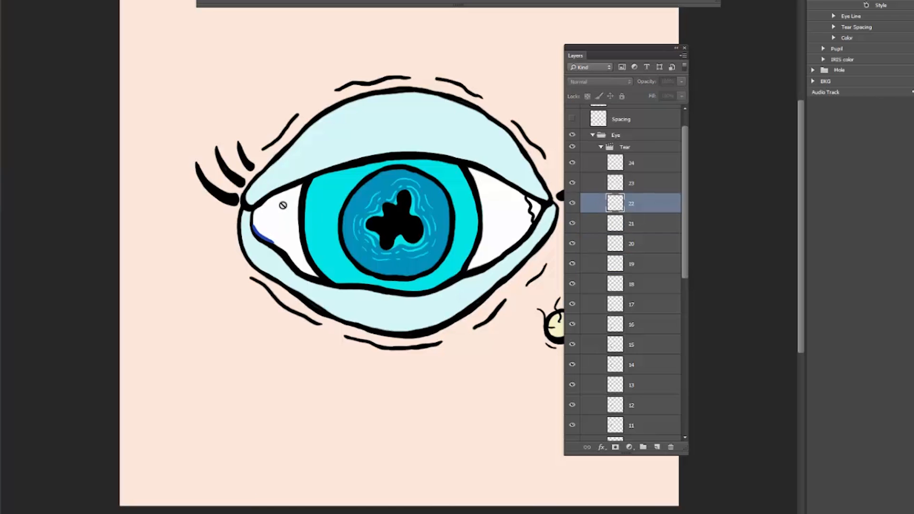
Step: Play back the whole tear animation and stop it as the drop falls from the eye
{"action": "scroll", "coordinate": [676, 301], "scroll_direction": "down", "scroll_amount": 5}
{"action": "scroll", "coordinate": [676, 302], "scroll_direction": "up", "scroll_amount": 10}
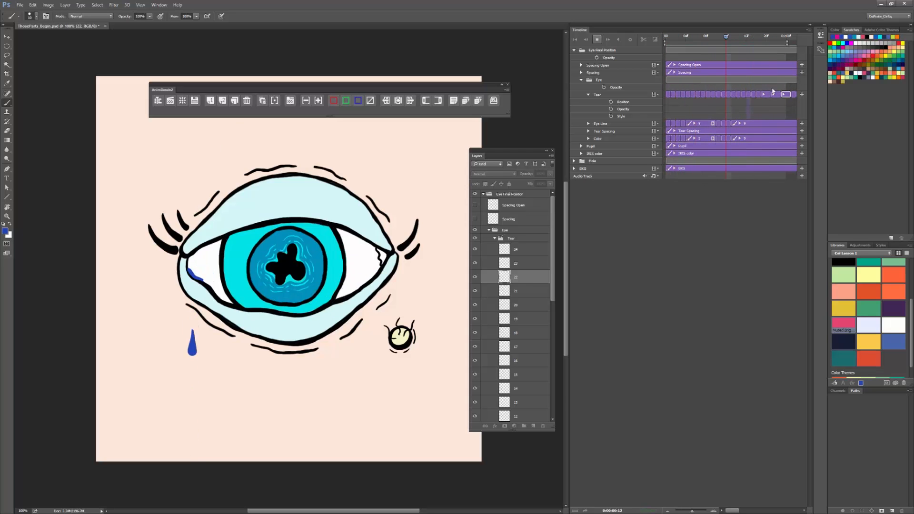
{"action": "key", "text": "space"}
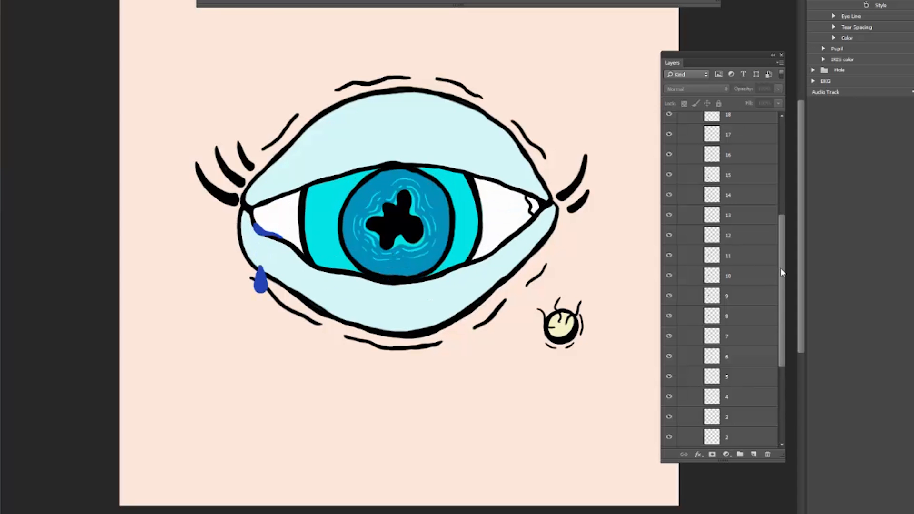
Step: Paint small blue trailing droplets above the falling tear on frame layers 13, 14 and 15
{"action": "scroll", "coordinate": [781, 272], "scroll_direction": "down", "scroll_amount": 2}
{"action": "left_click", "coordinate": [743, 178]}
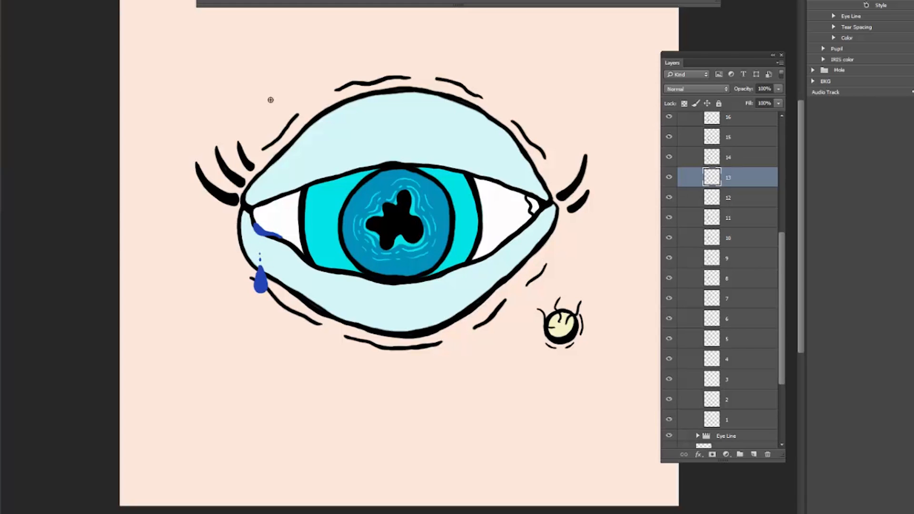
{"action": "key", "text": "space"}
{"action": "left_click", "coordinate": [743, 160]}
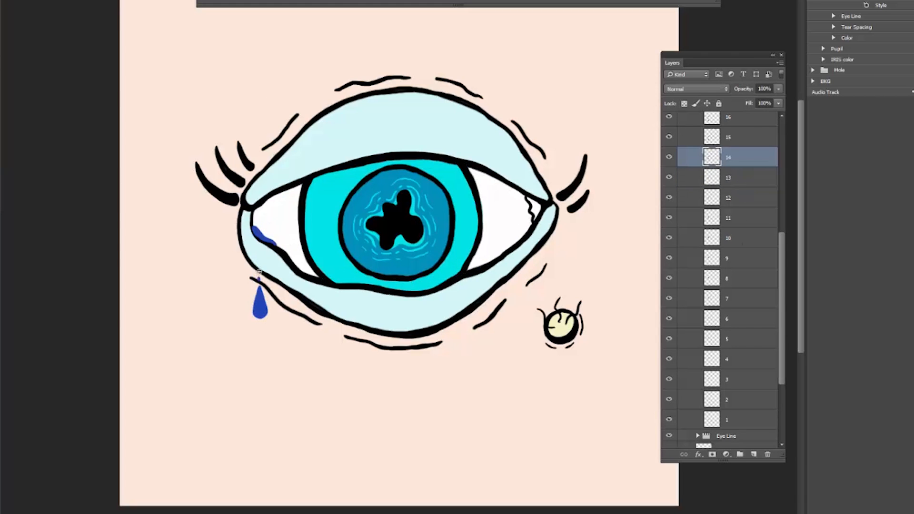
{"action": "key", "text": "Right"}
{"action": "left_click", "coordinate": [743, 143]}
{"action": "left_click_drag", "start_coordinate": [783, 253], "coordinate": [782, 200]}
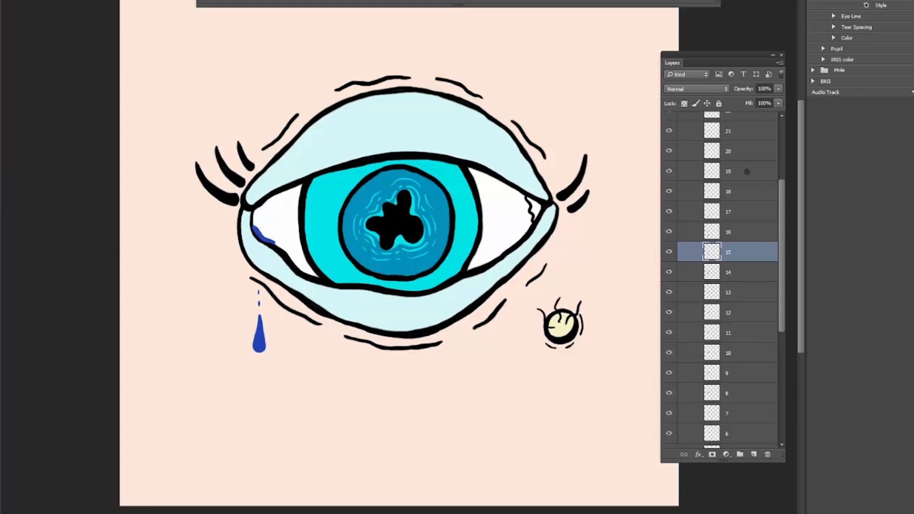
Step: Continue the small trailing droplets above the falling tear on frame layers 16, 17 and 18
{"action": "key", "text": "Right"}
{"action": "left_click", "coordinate": [735, 235]}
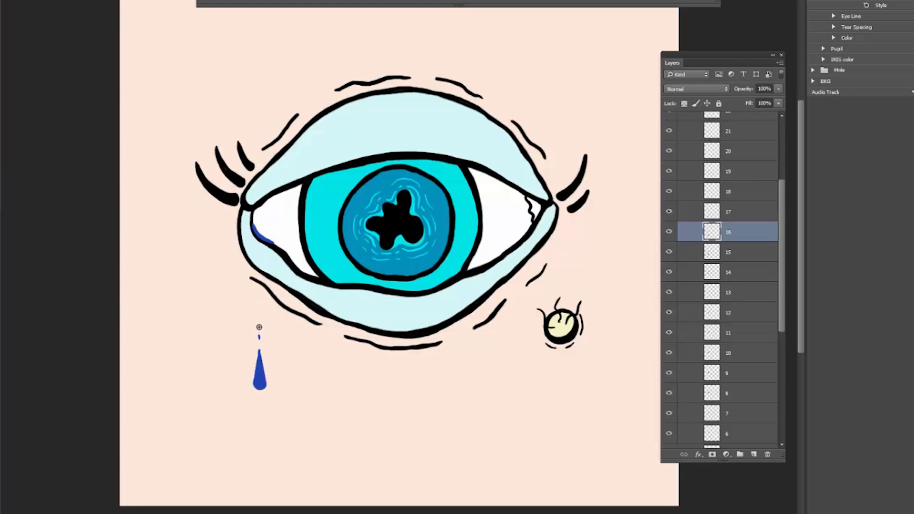
{"action": "left_click", "coordinate": [740, 213]}
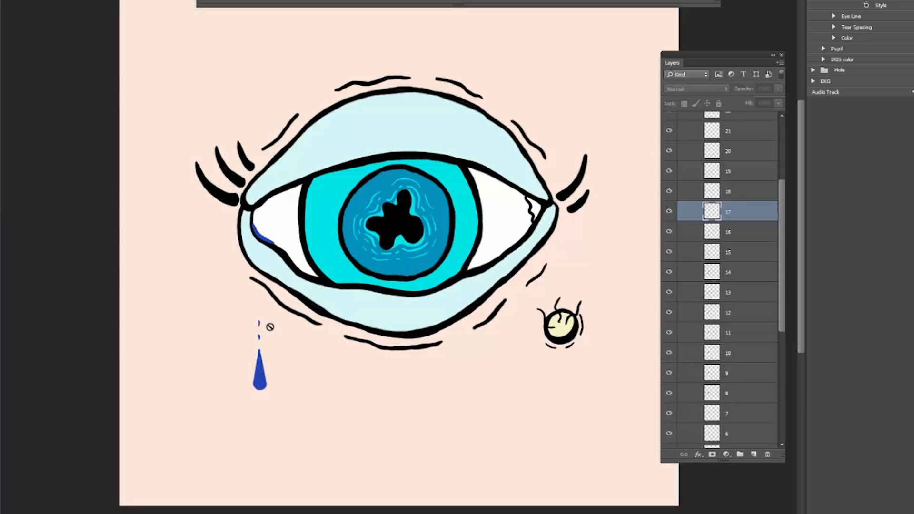
{"action": "key", "text": "Right"}
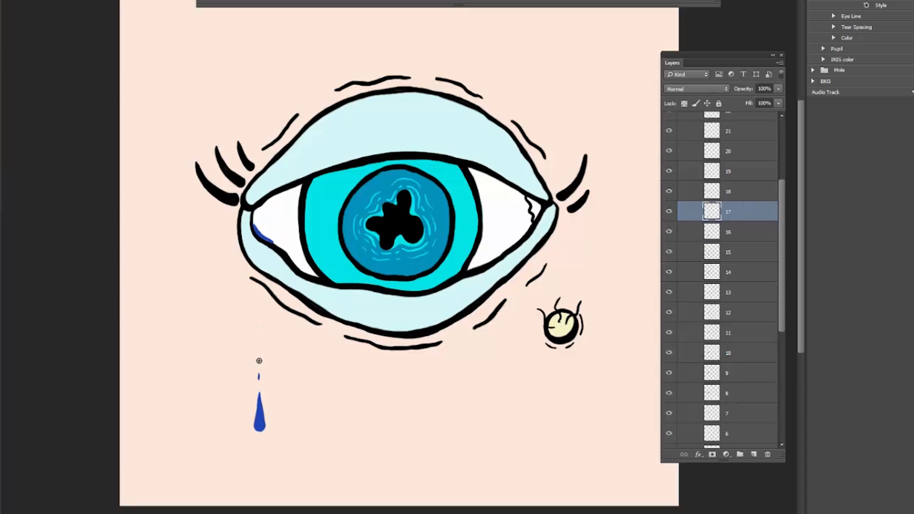
{"action": "left_click", "coordinate": [740, 192]}
{"action": "key", "text": "Right"}
{"action": "left_click_drag", "start_coordinate": [260, 420], "coordinate": [260, 413]}
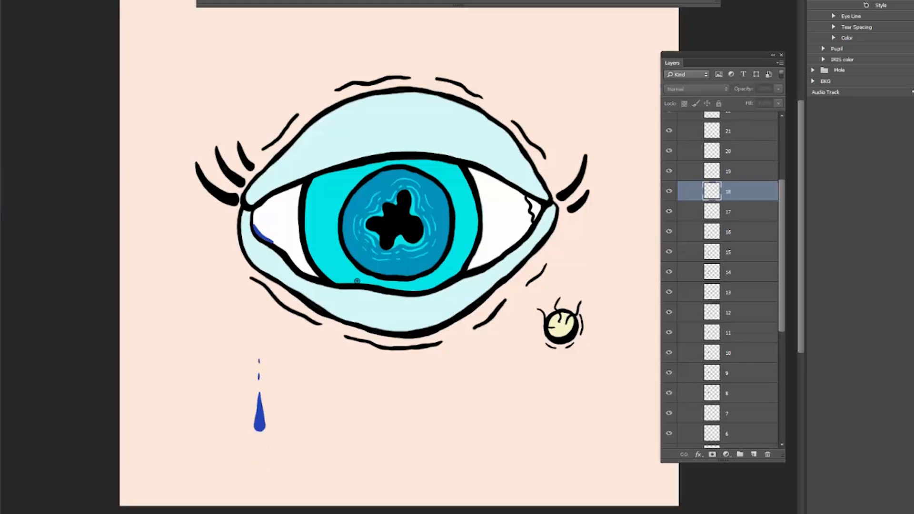
Step: Add trailing droplets on frame layers 19 and 20 as the tear leaves the lower edge of the canvas
{"action": "left_click_drag", "start_coordinate": [781, 190], "coordinate": [781, 165]}
{"action": "left_click", "coordinate": [746, 224]}
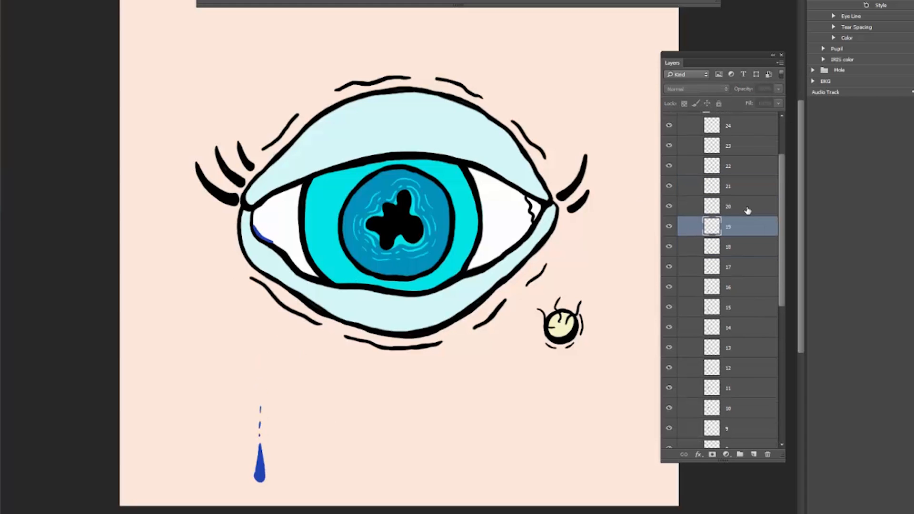
{"action": "key", "text": "Right"}
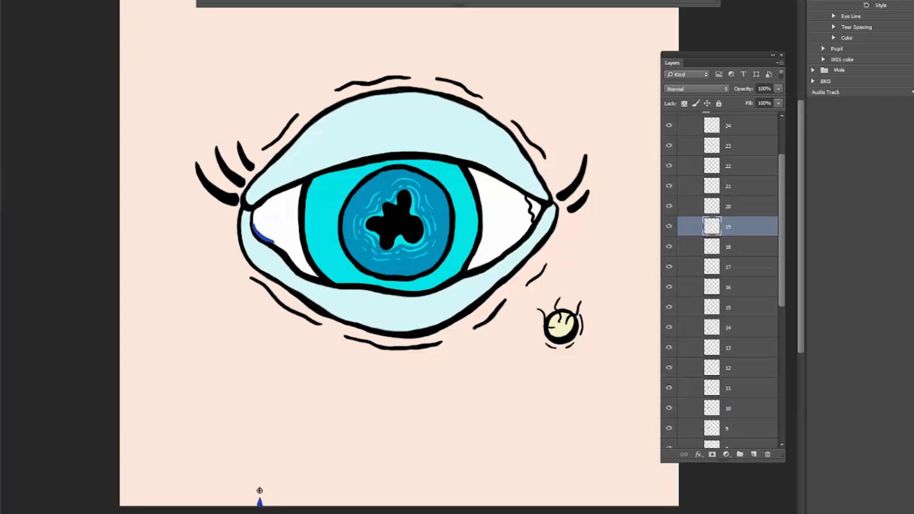
{"action": "left_click", "coordinate": [749, 202]}
{"action": "left_click_drag", "start_coordinate": [262, 501], "coordinate": [261, 497]}
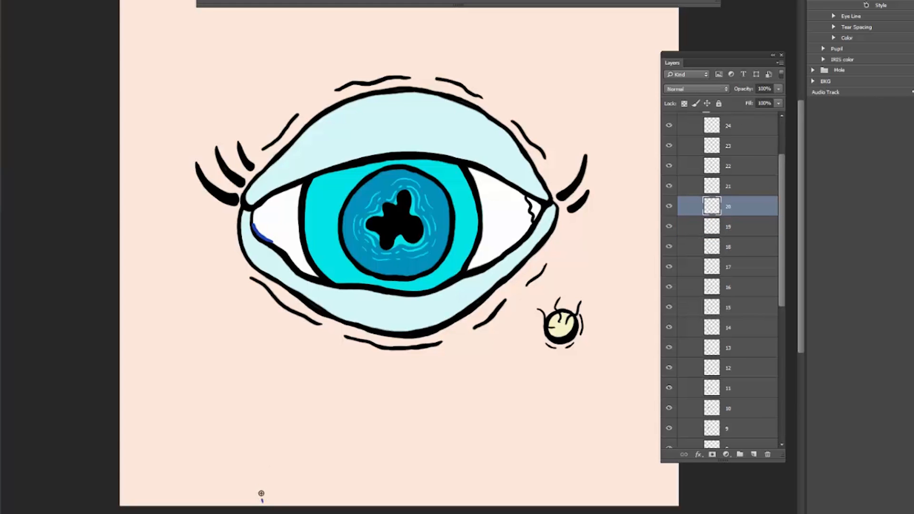
Step: Select frame layer 20 and play back the tear animation with its trailing droplets
{"action": "key", "text": "space"}
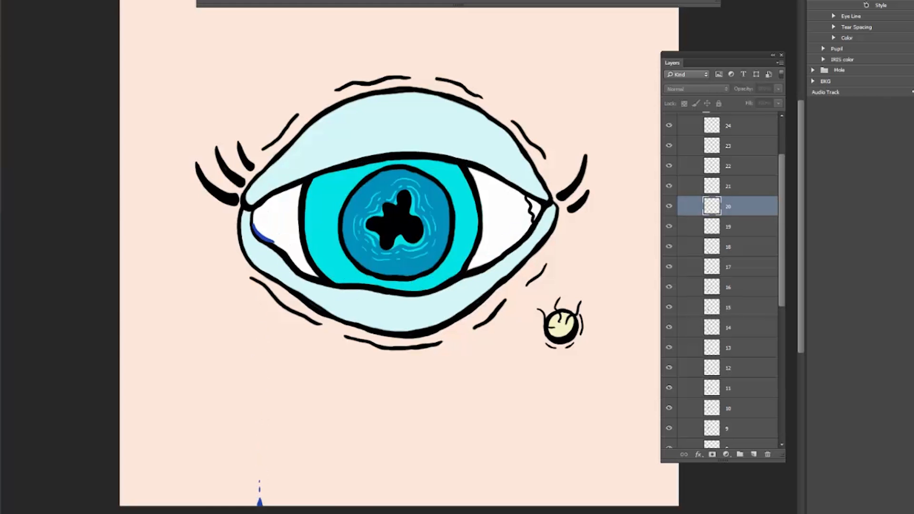
{"action": "key", "text": "space"}
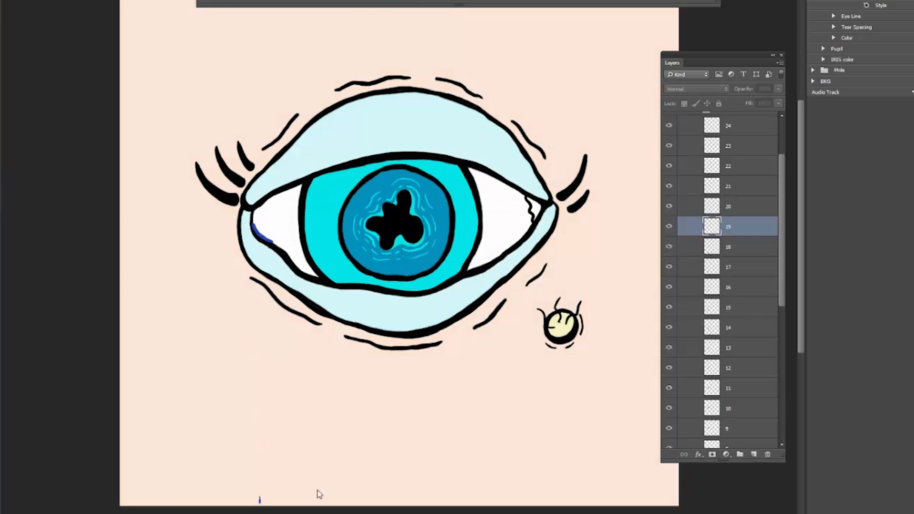
{"action": "left_click", "coordinate": [757, 204]}
{"action": "key", "text": "space"}
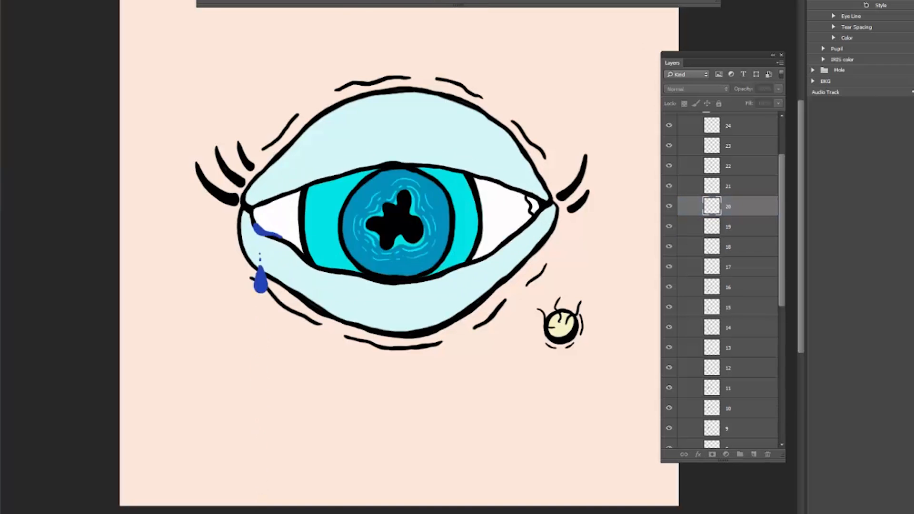